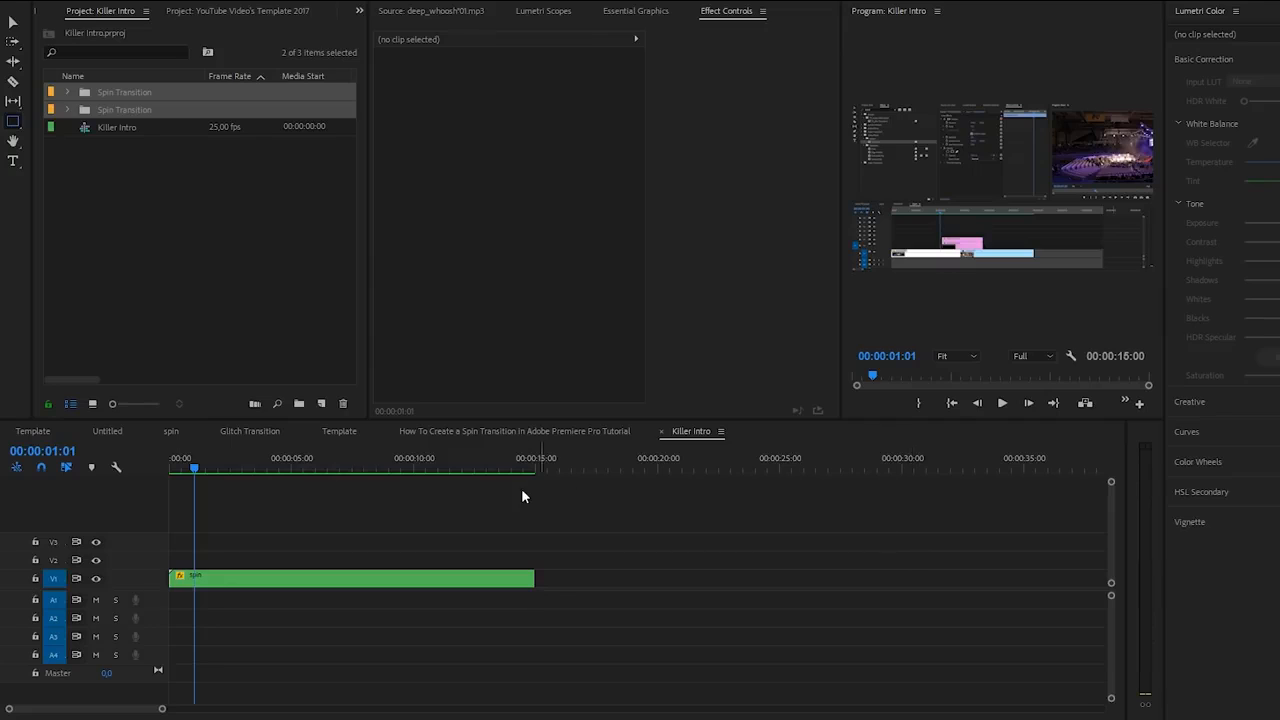
- Create a 1920×1080 Adjustment Layer and place it on V2 at 0:00, extended over the spin clip
left_click(334, 581)
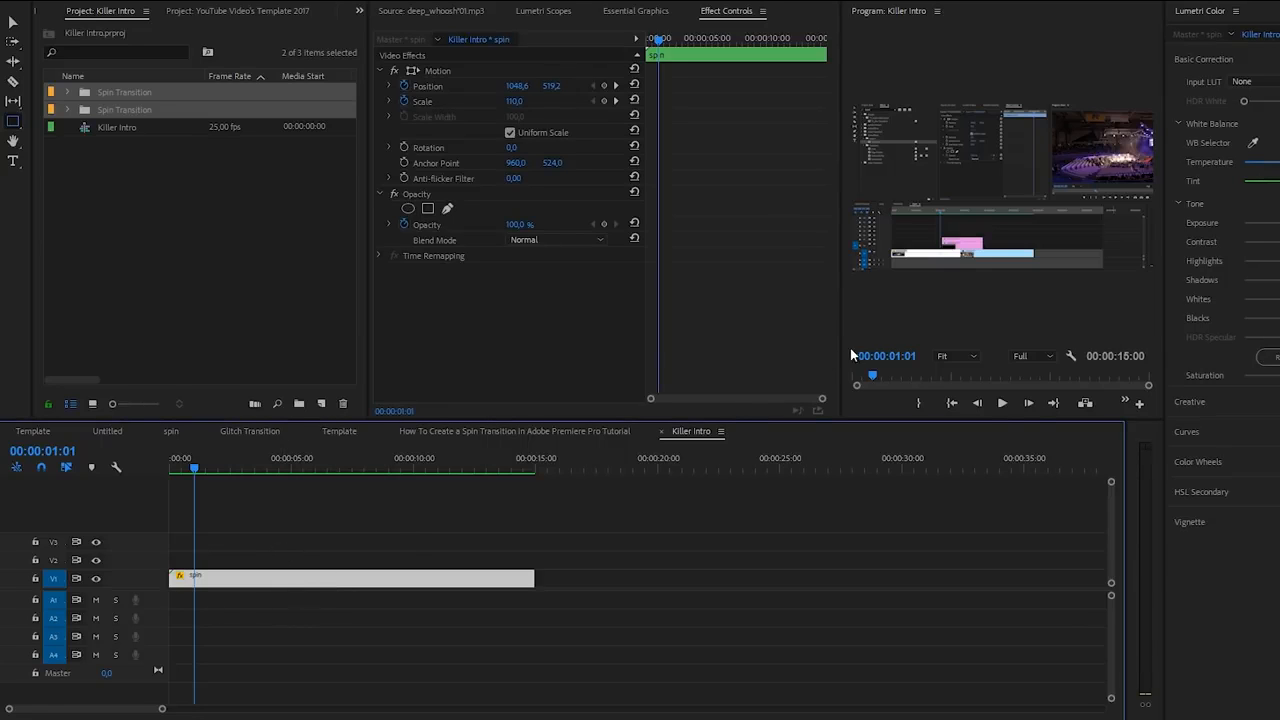
left_click_drag(840, 349, 664, 362)
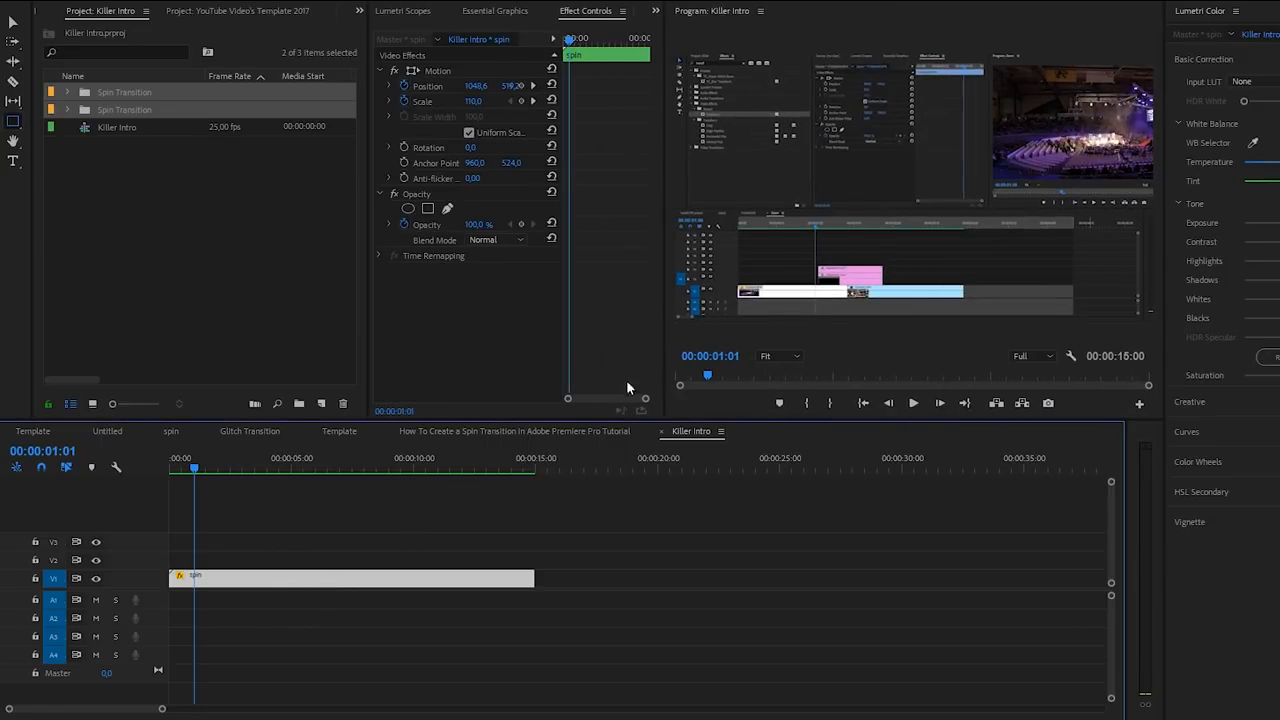
left_click(321, 403)
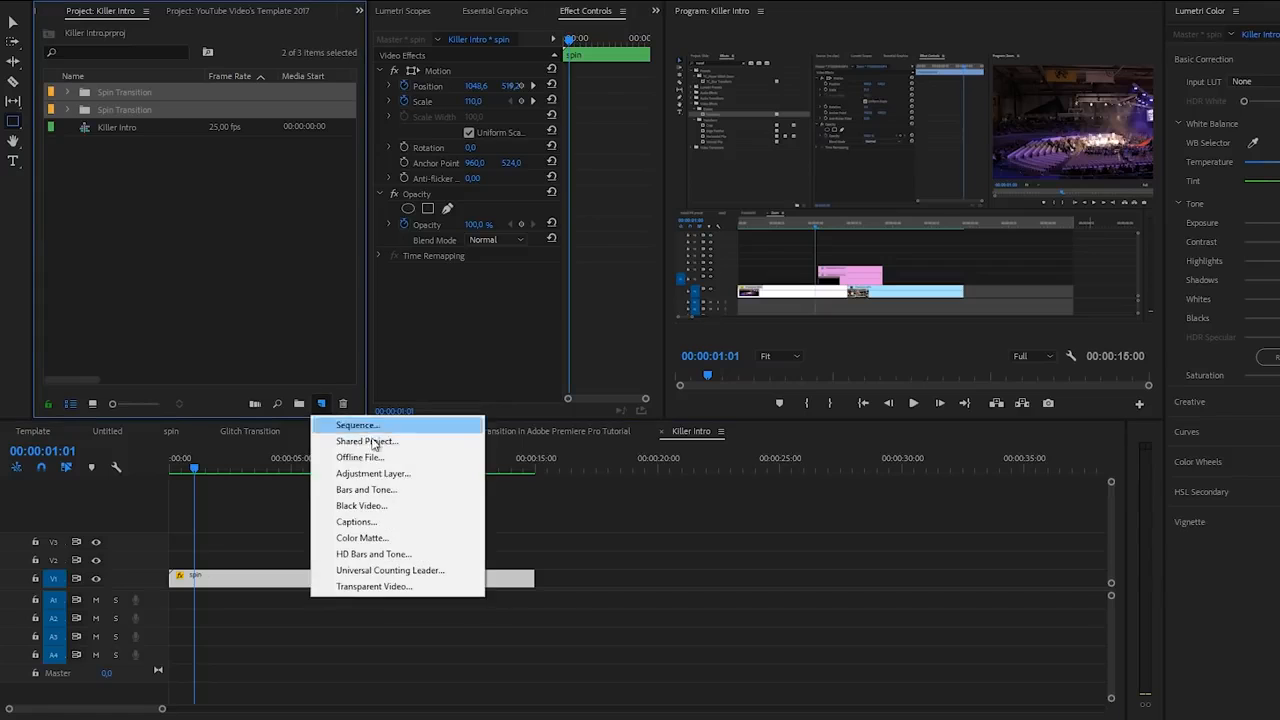
left_click(372, 474)
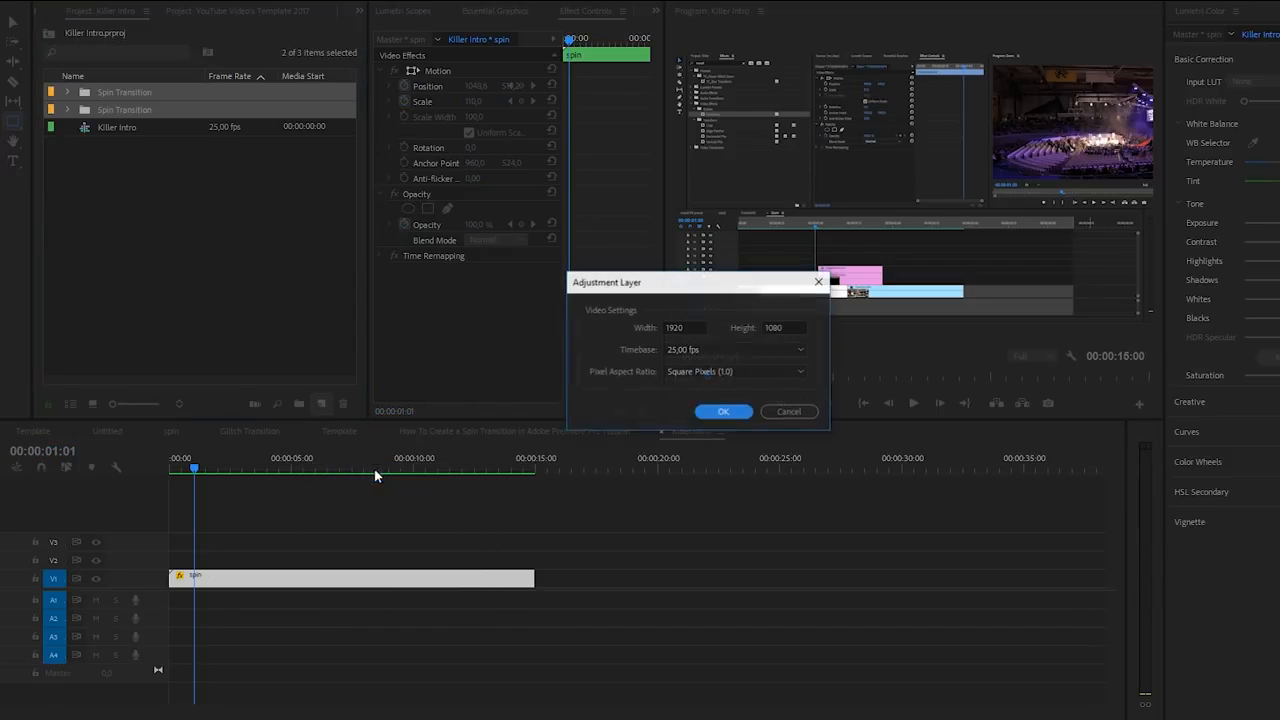
left_click(718, 412)
left_click_drag(135, 93, 354, 555)
left_click(335, 568)
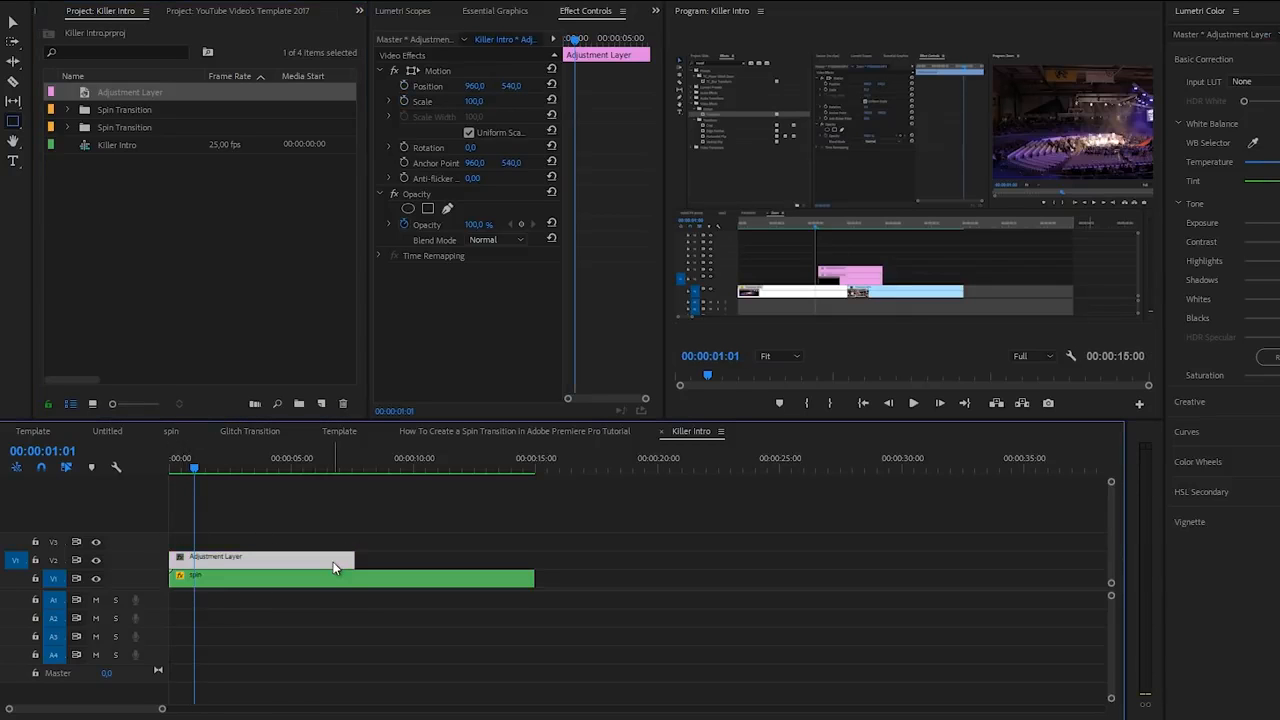
- From the sequence start, set the adjustment layer's Lumetri Exposure to -2.6 and Tint to 43
left_click_drag(572, 43, 561, 43)
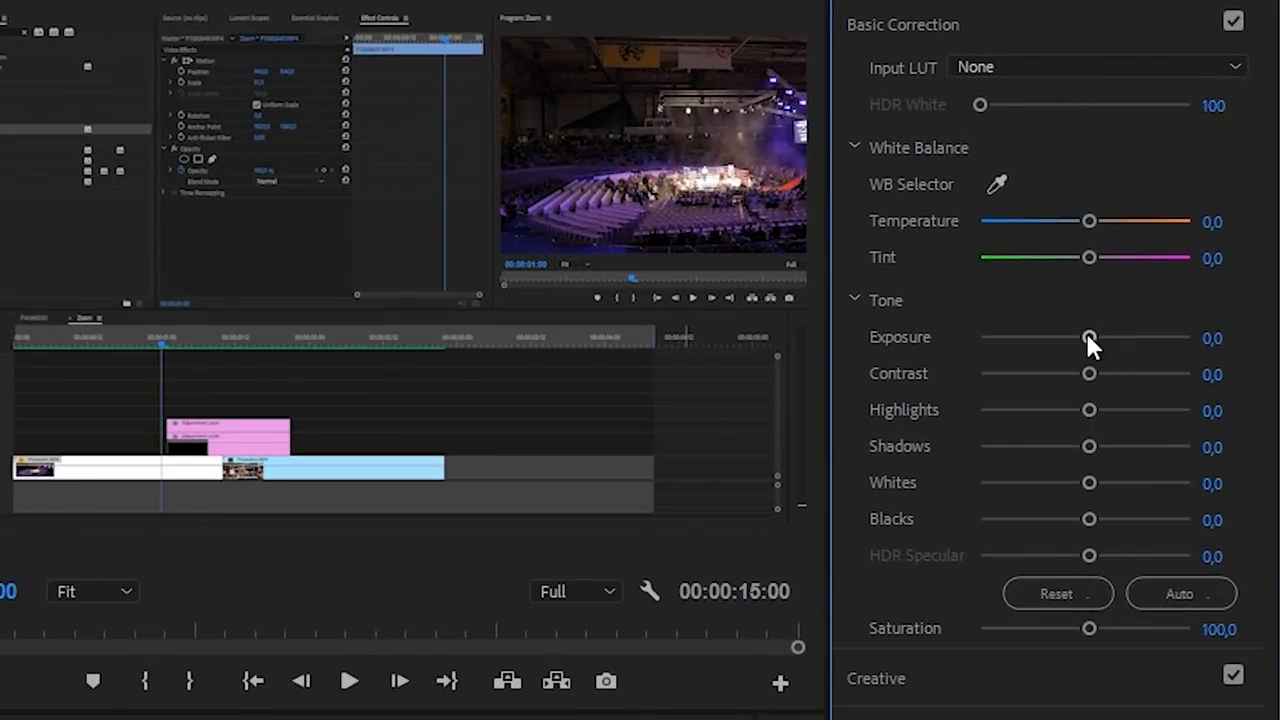
left_click_drag(1089, 338, 1030, 340)
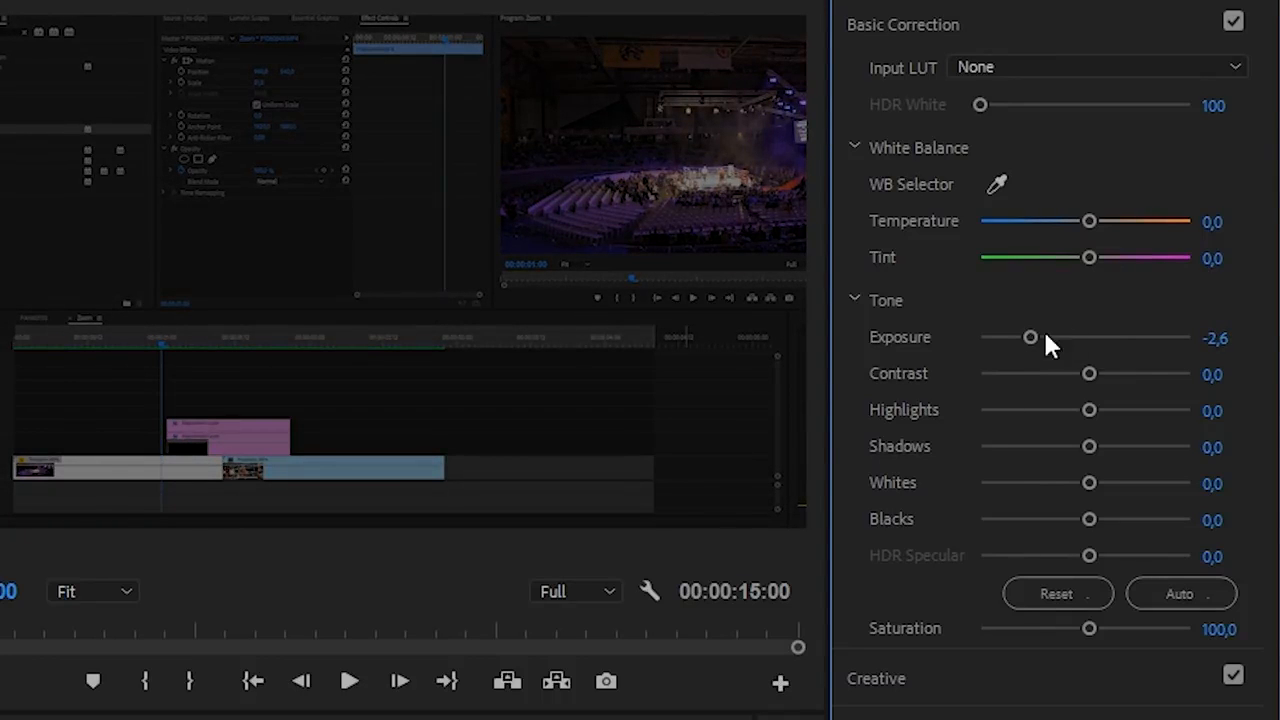
left_click_drag(1090, 256, 1130, 262)
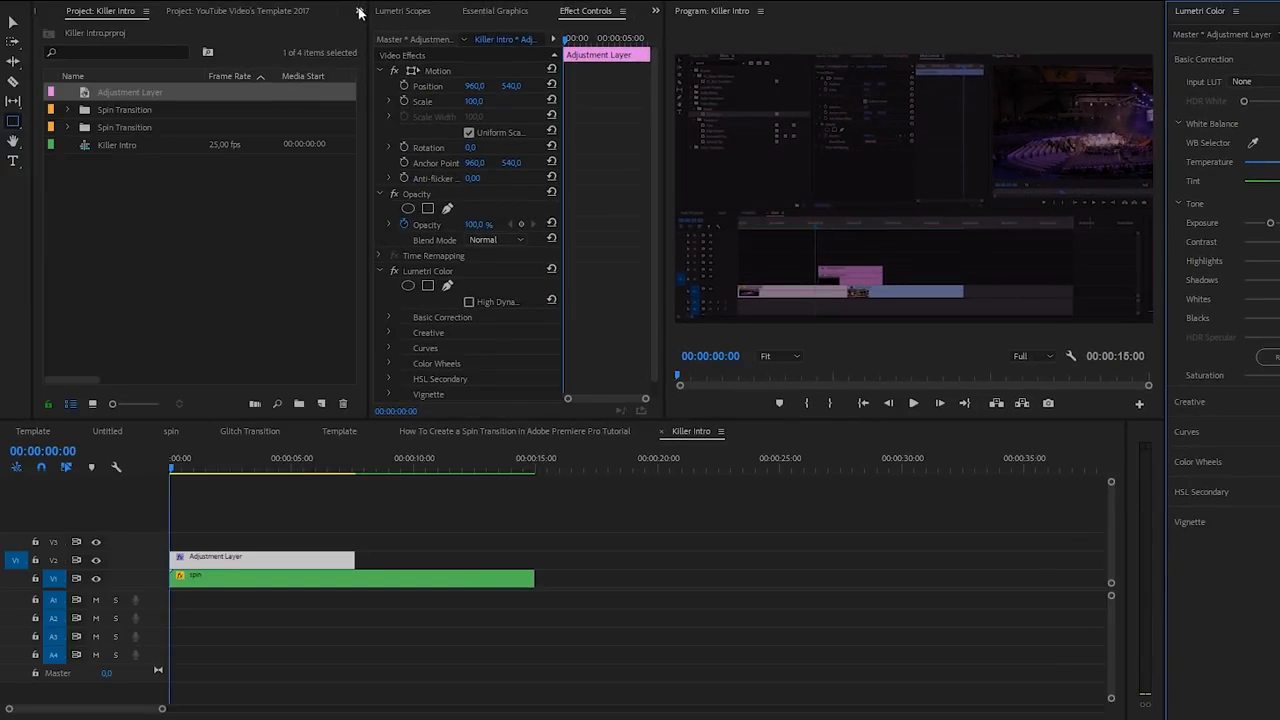
- Search the Effects panel for 'blur' and apply Gaussian Blur to the adjustment layer
left_click(360, 13)
left_click(380, 93)
left_click(165, 30)
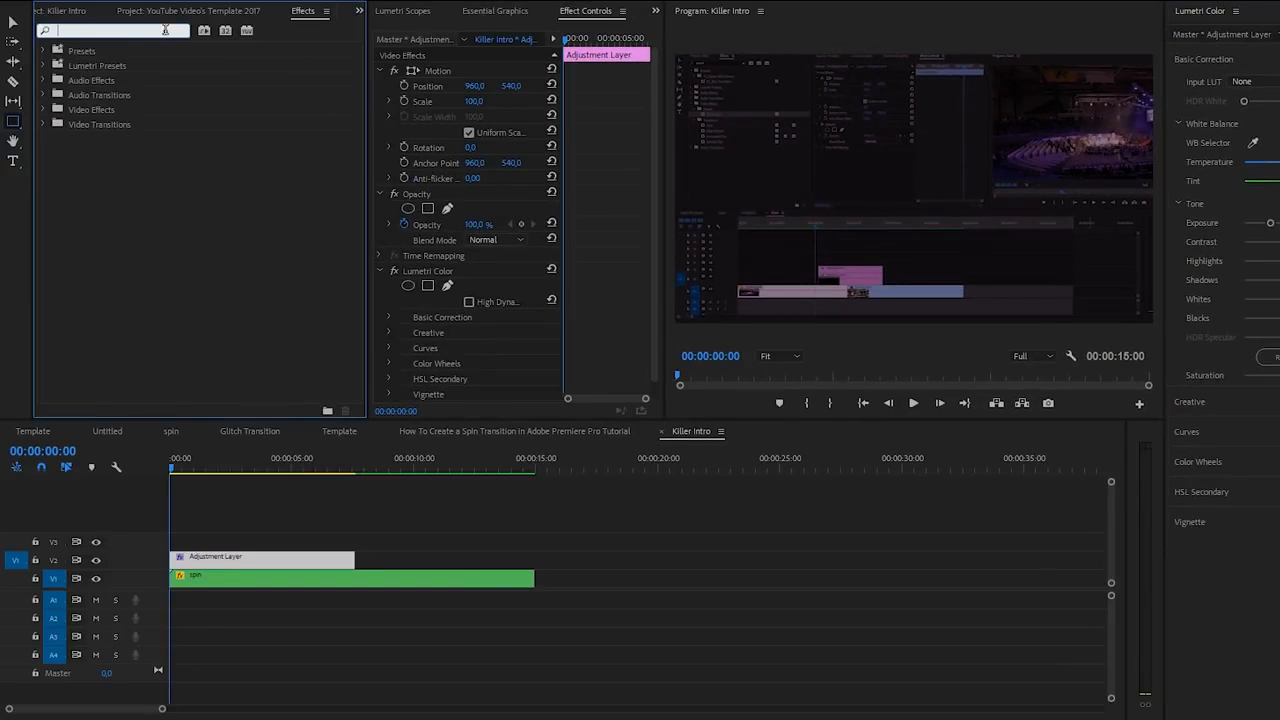
type("blur")
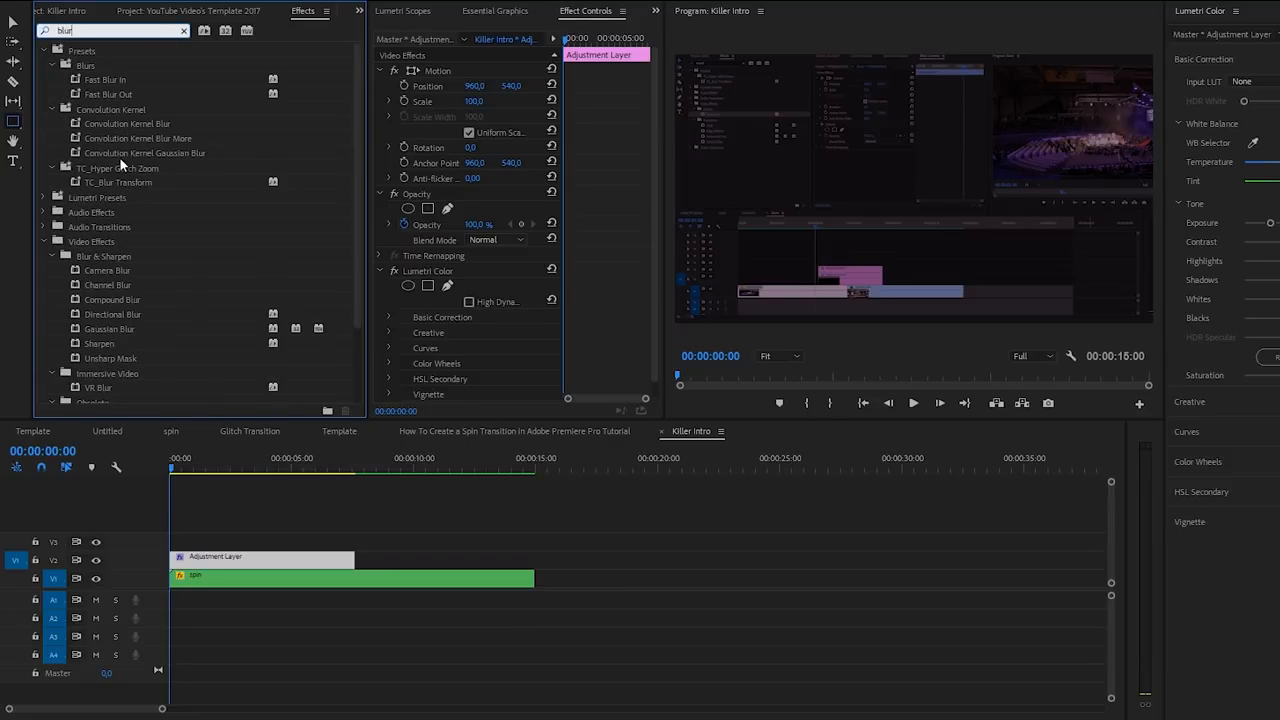
left_click_drag(106, 329, 257, 557)
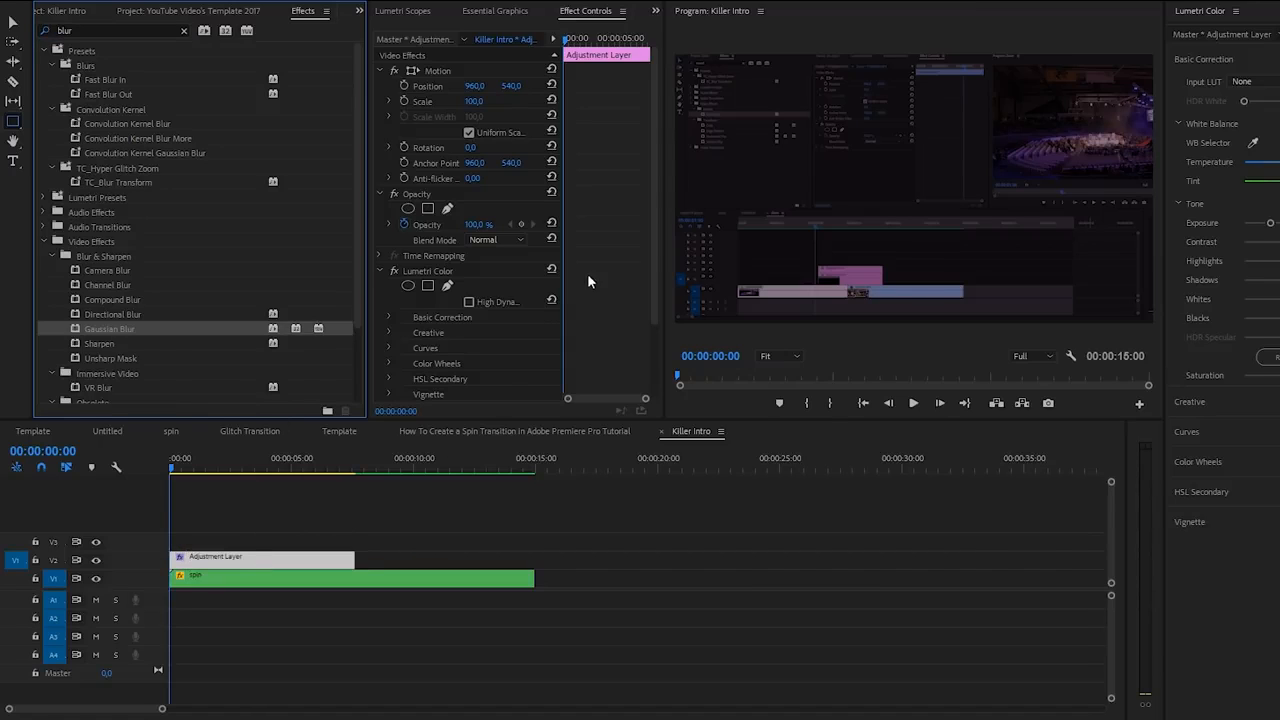
- Set Gaussian Blur Blurriness to 50 with Repeat Edge Pixels turned on
scroll(654, 249, "down", 3)
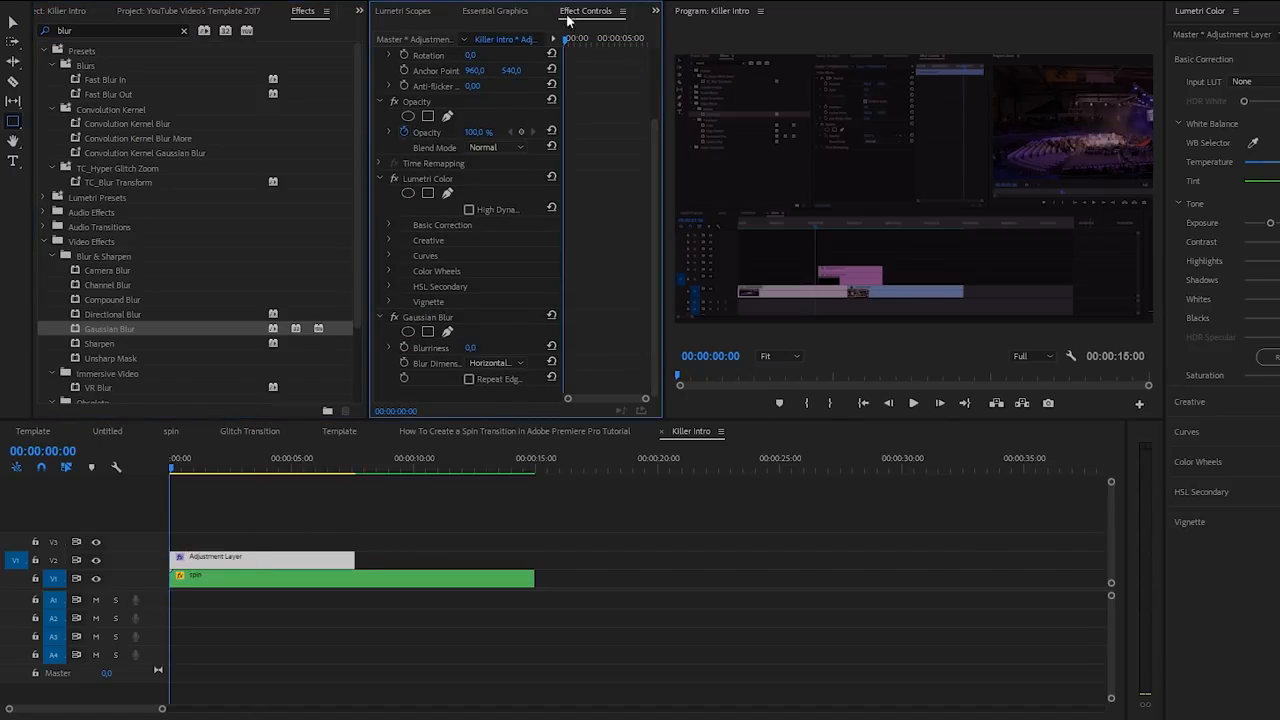
left_click(471, 348)
type("50")
key("Return")
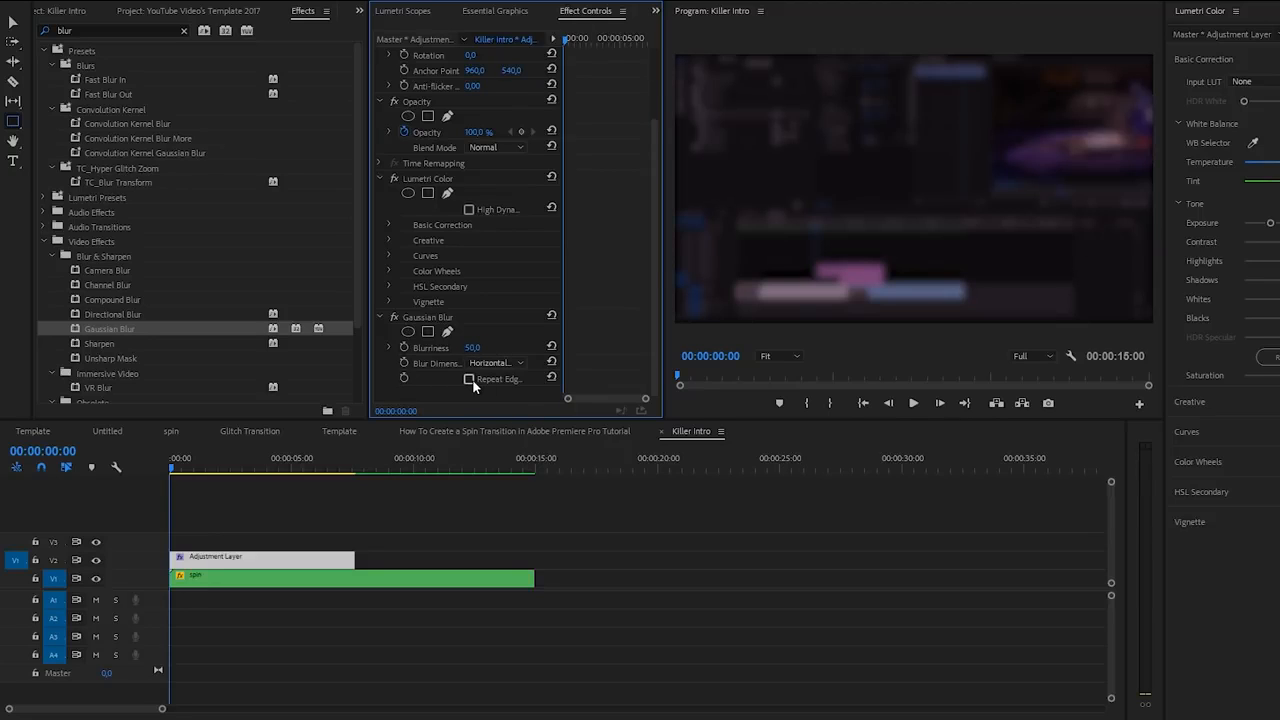
left_click(471, 379)
left_click(471, 378)
left_click(471, 378)
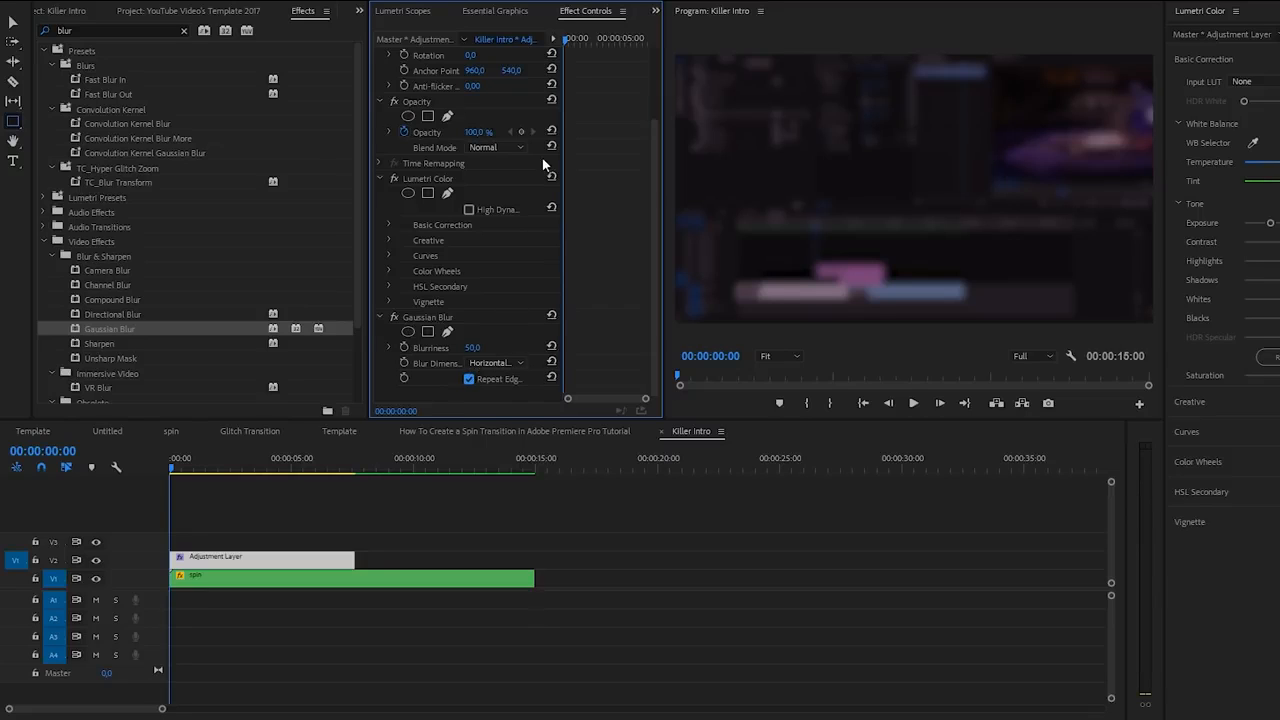
left_click_drag(162, 709, 100, 711)
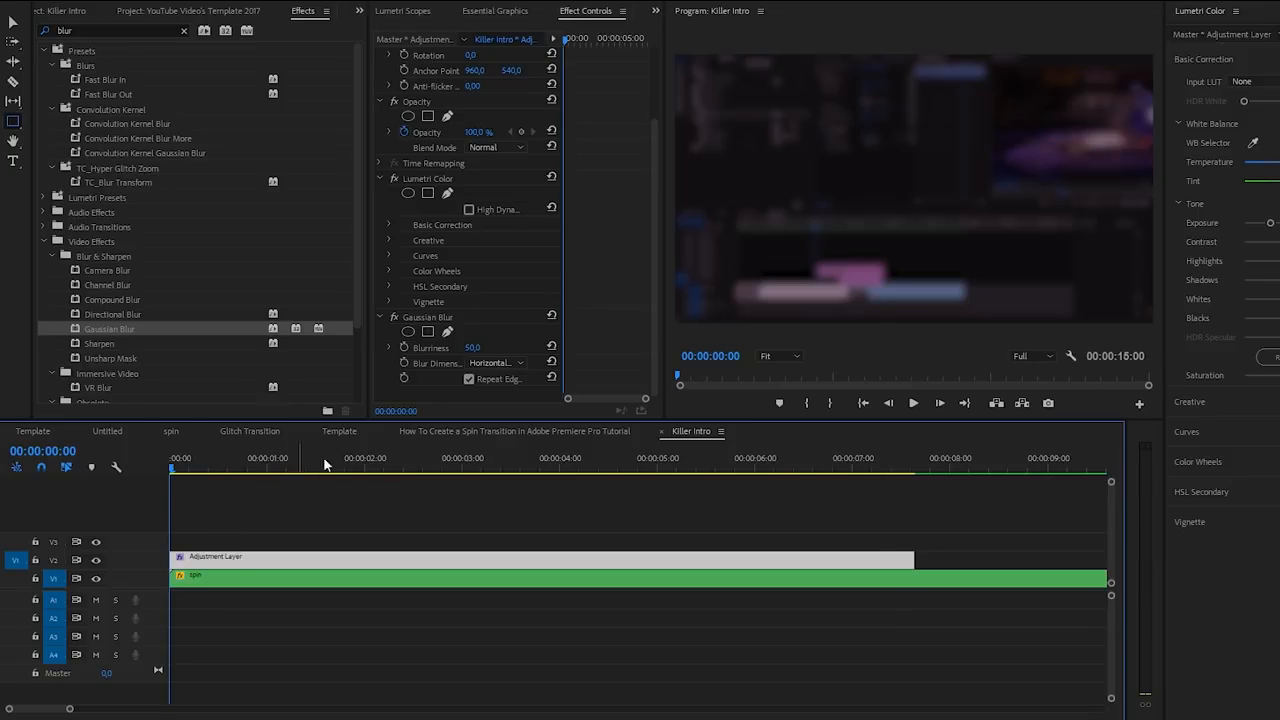
- At 00:00:02:00, add keyframes for Blurriness, Tint and Exposure
left_click(362, 464)
left_click(366, 466)
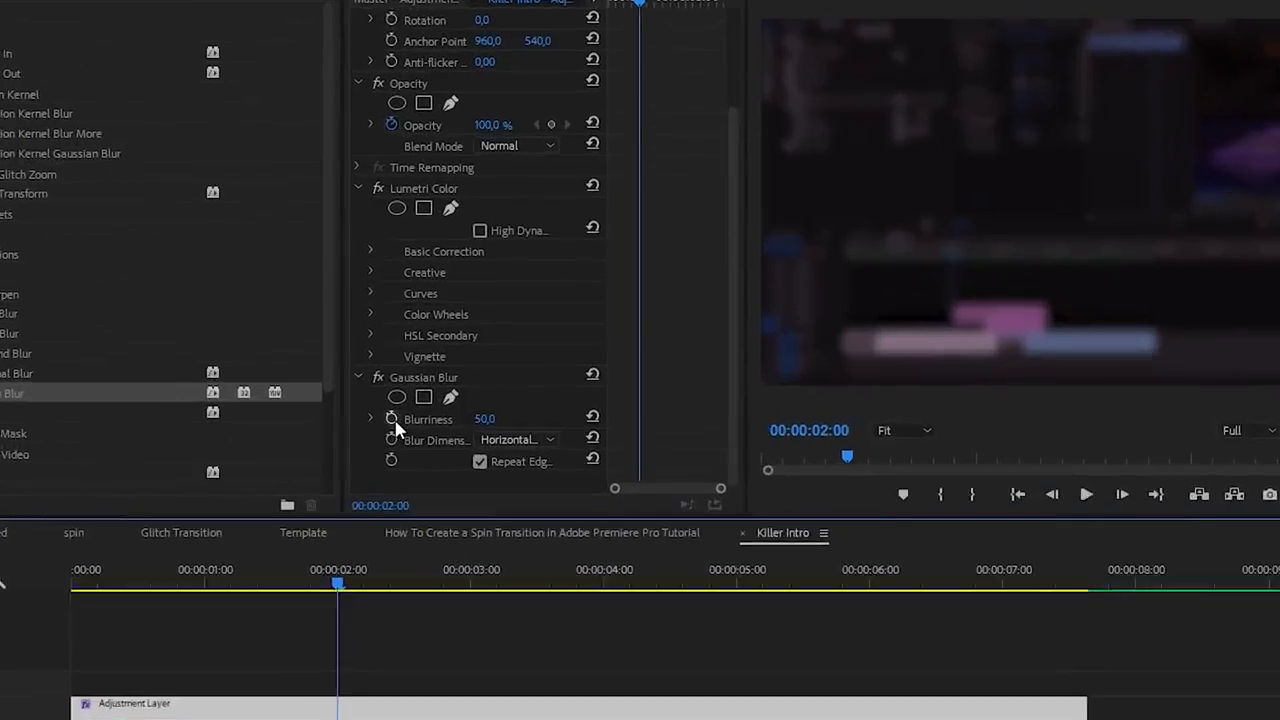
left_click(404, 347)
left_click(334, 303)
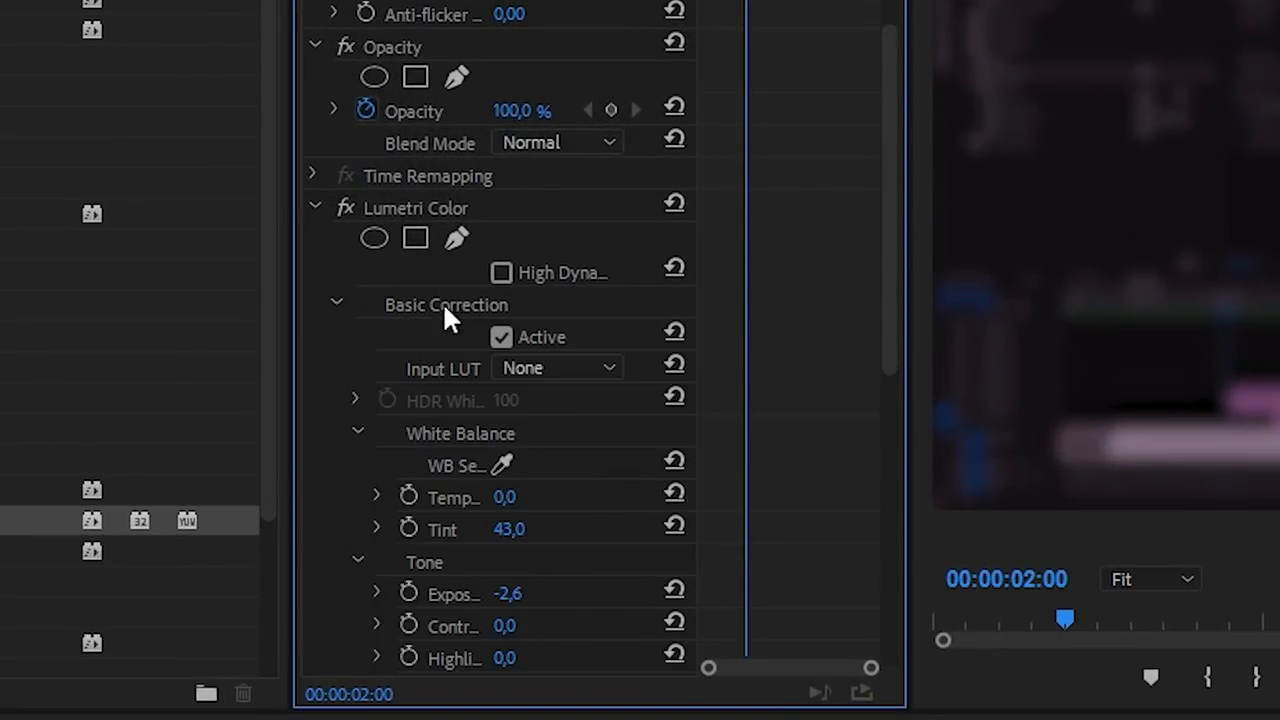
left_click(409, 529)
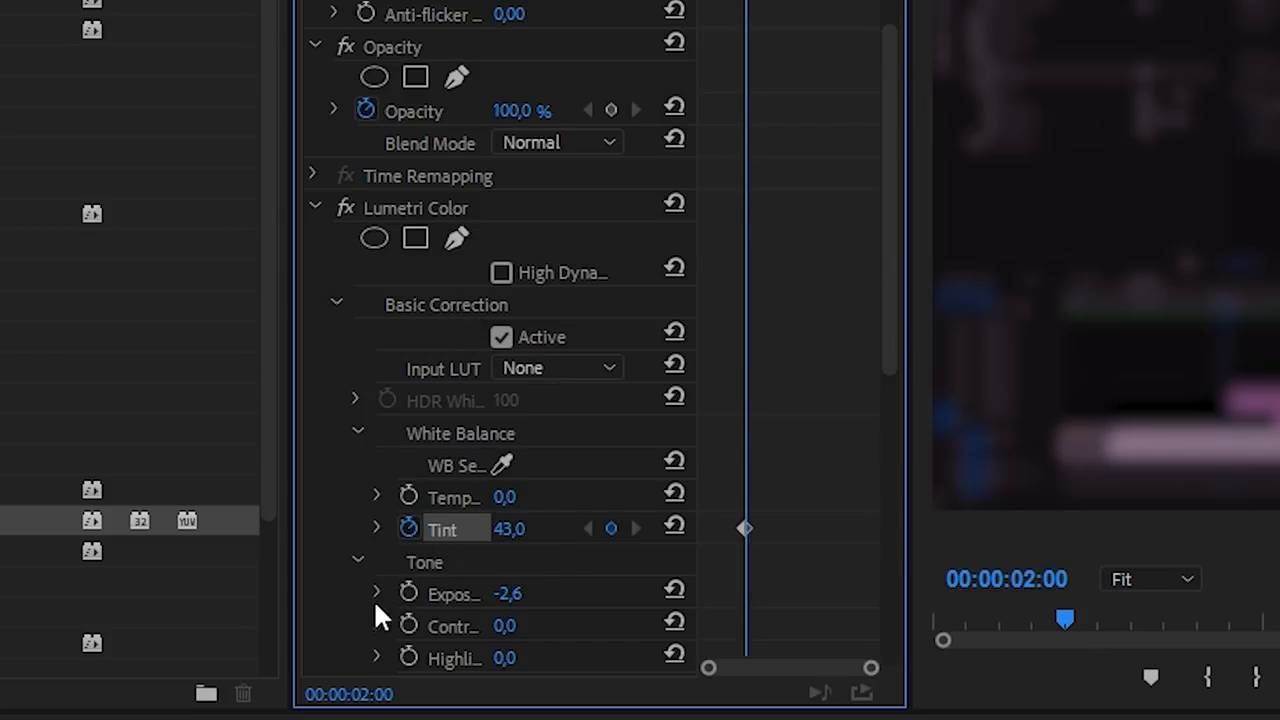
left_click(410, 593)
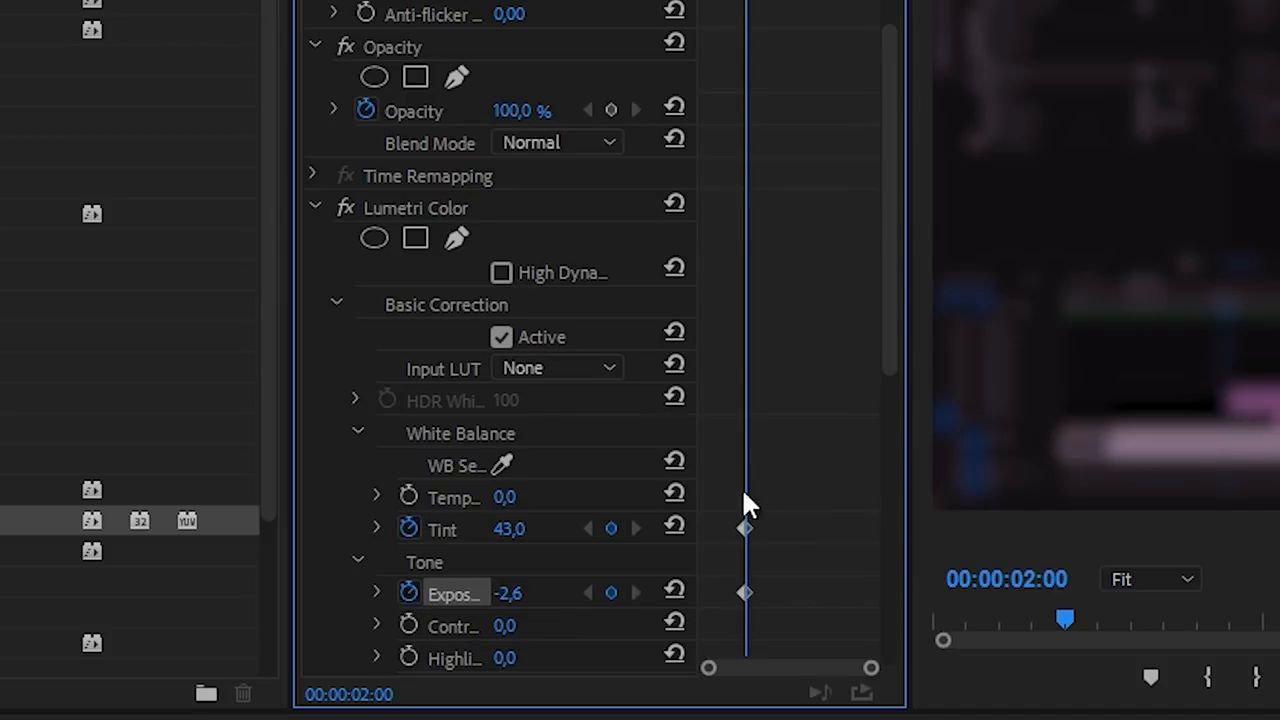
left_click_drag(887, 303, 806, 596)
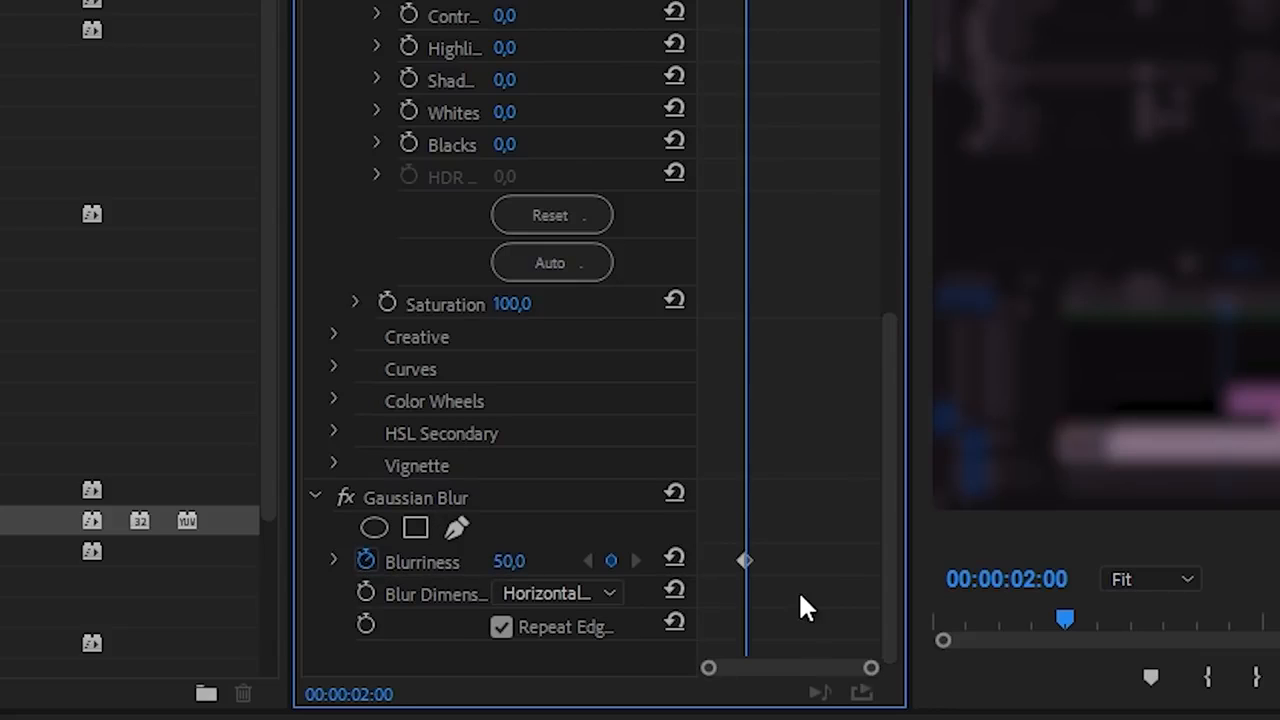
- At 0:00, set Blurriness to 0, reset Tint and Exposure to 0, and preview the animation
key("Home")
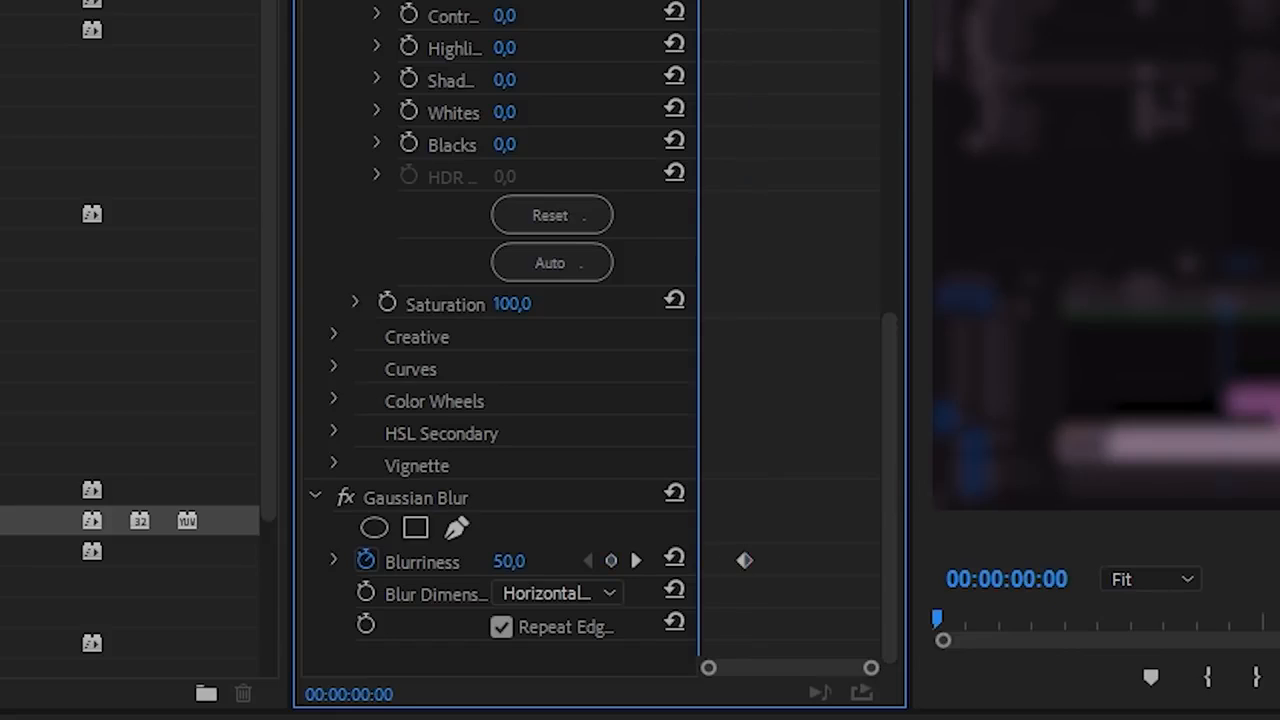
left_click(506, 561)
type("0")
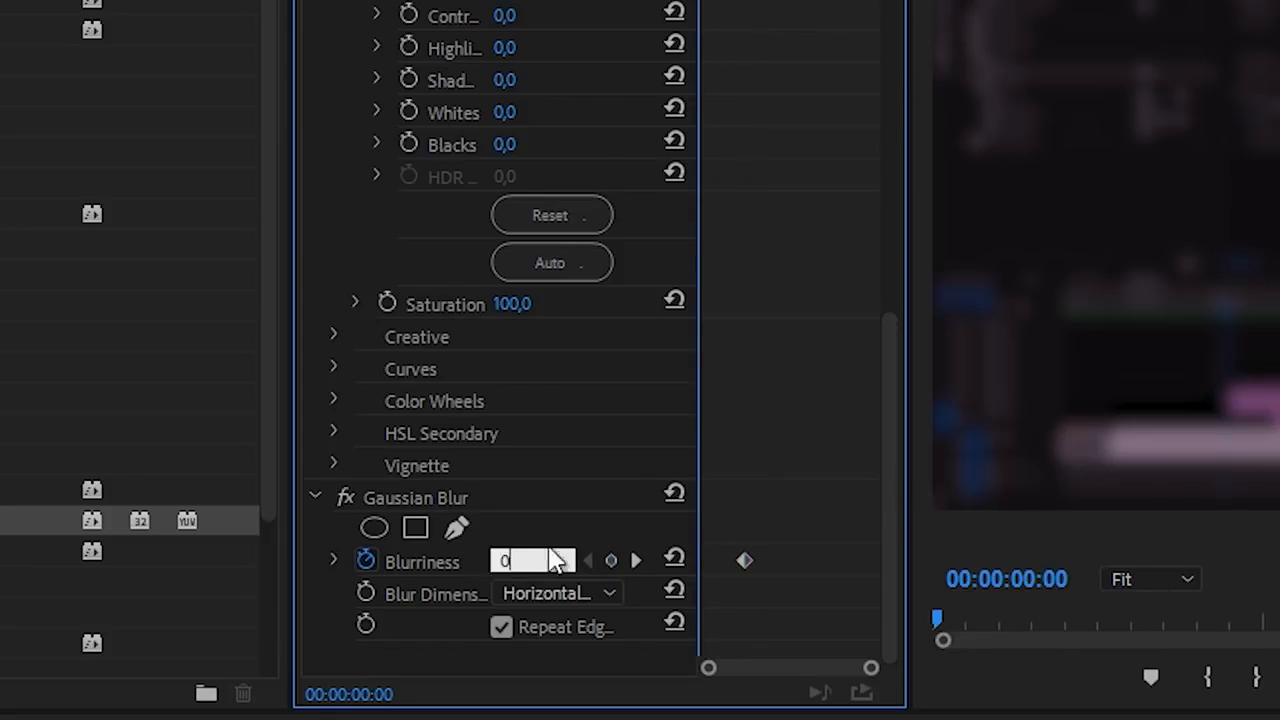
key("Return")
left_click_drag(889, 481, 877, 257)
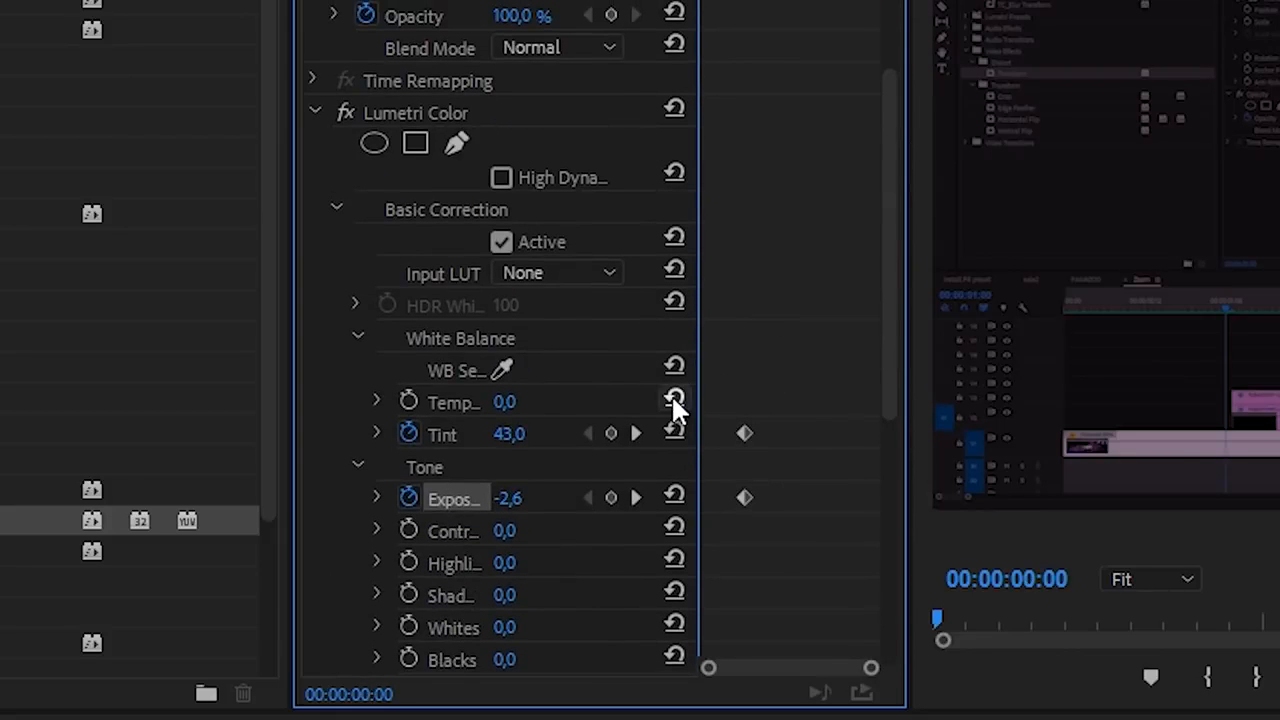
left_click(674, 432)
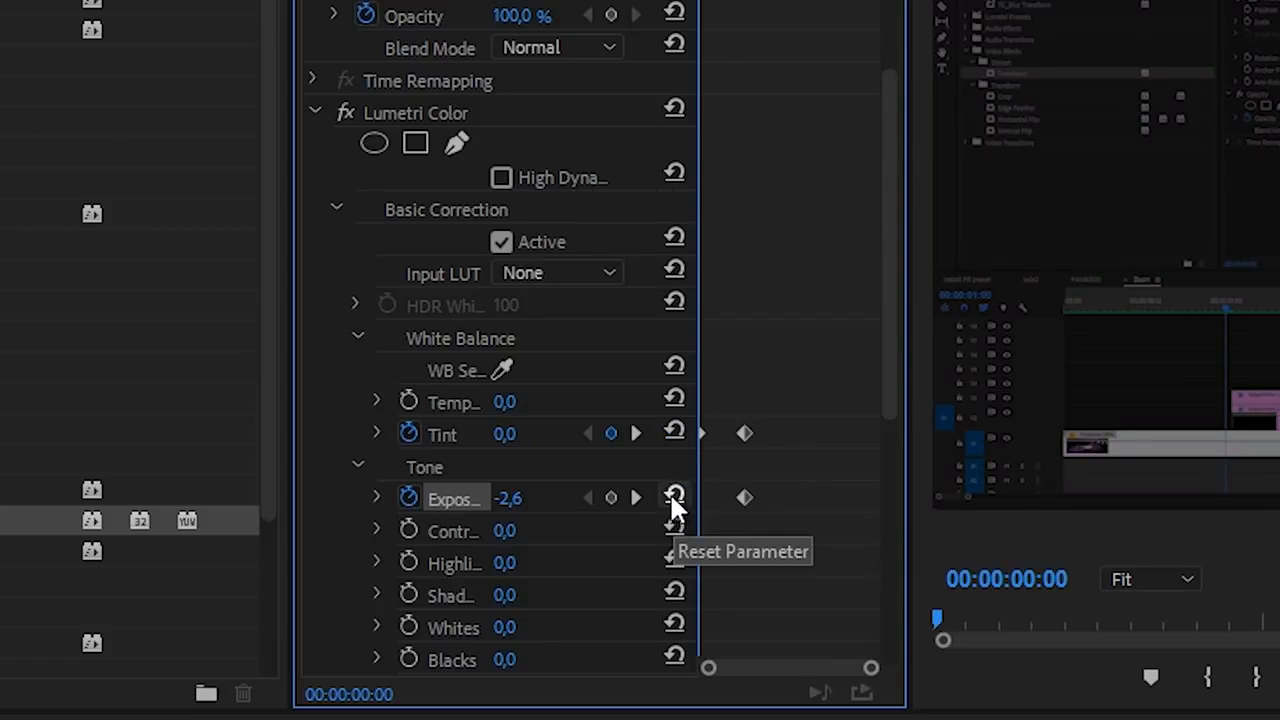
left_click(673, 496)
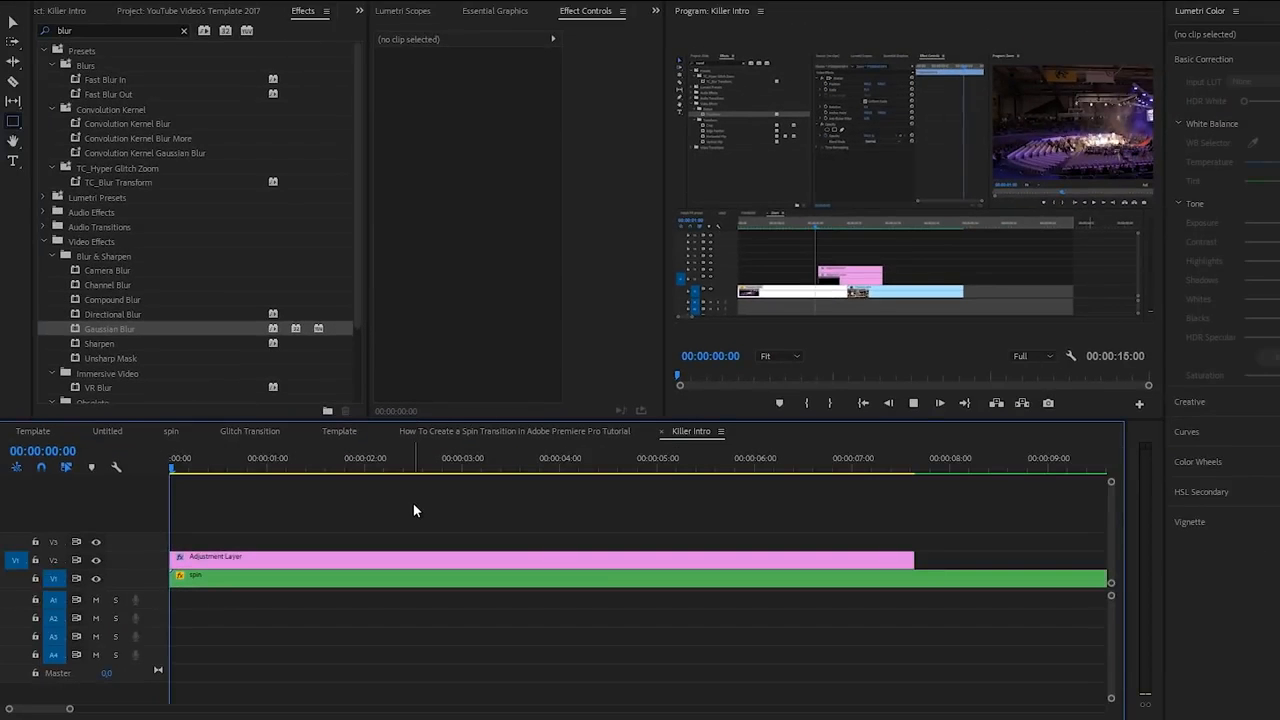
key("space")
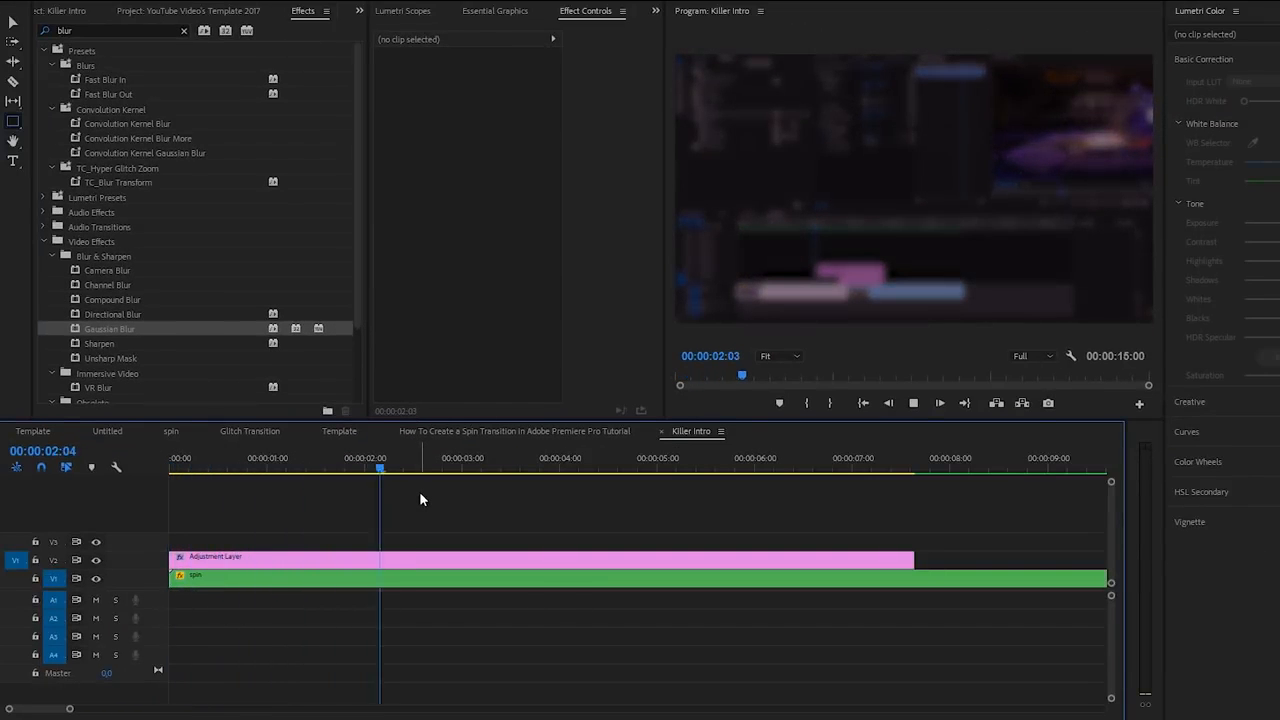
key("space")
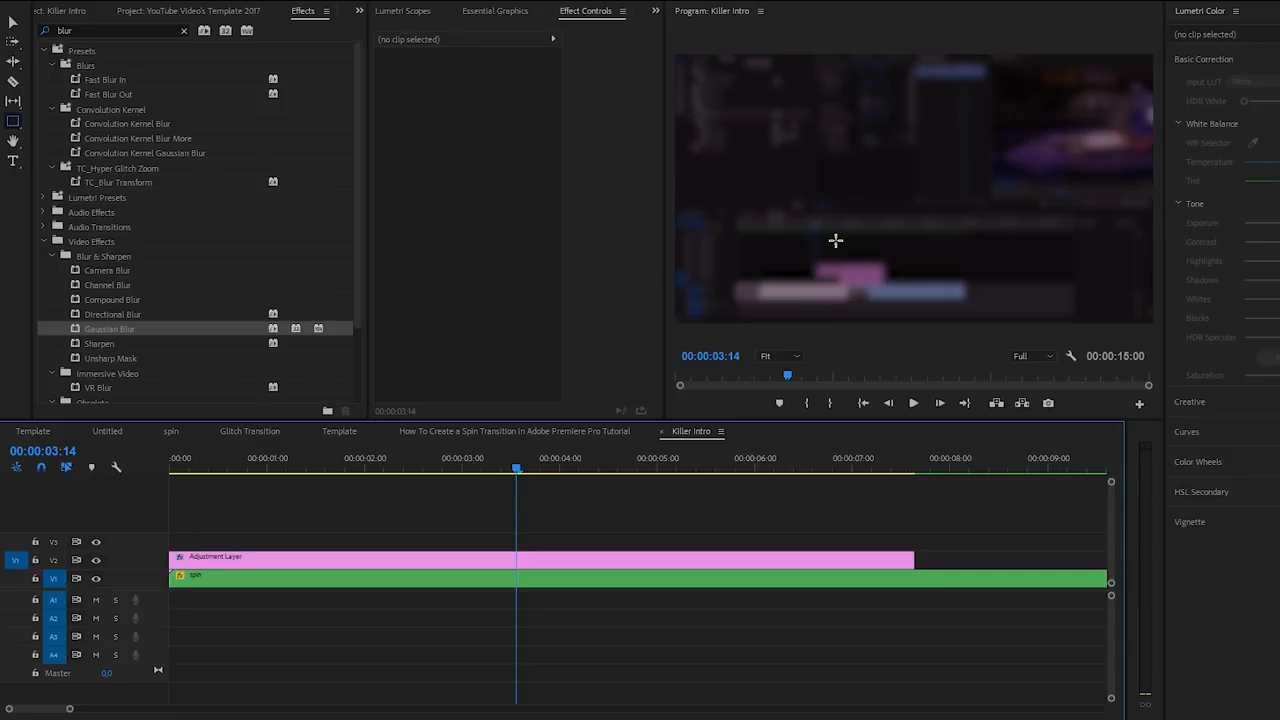
- At 00:00:03:19, add a text title reading 'I'M AWESOME' in the frame
left_click(536, 468)
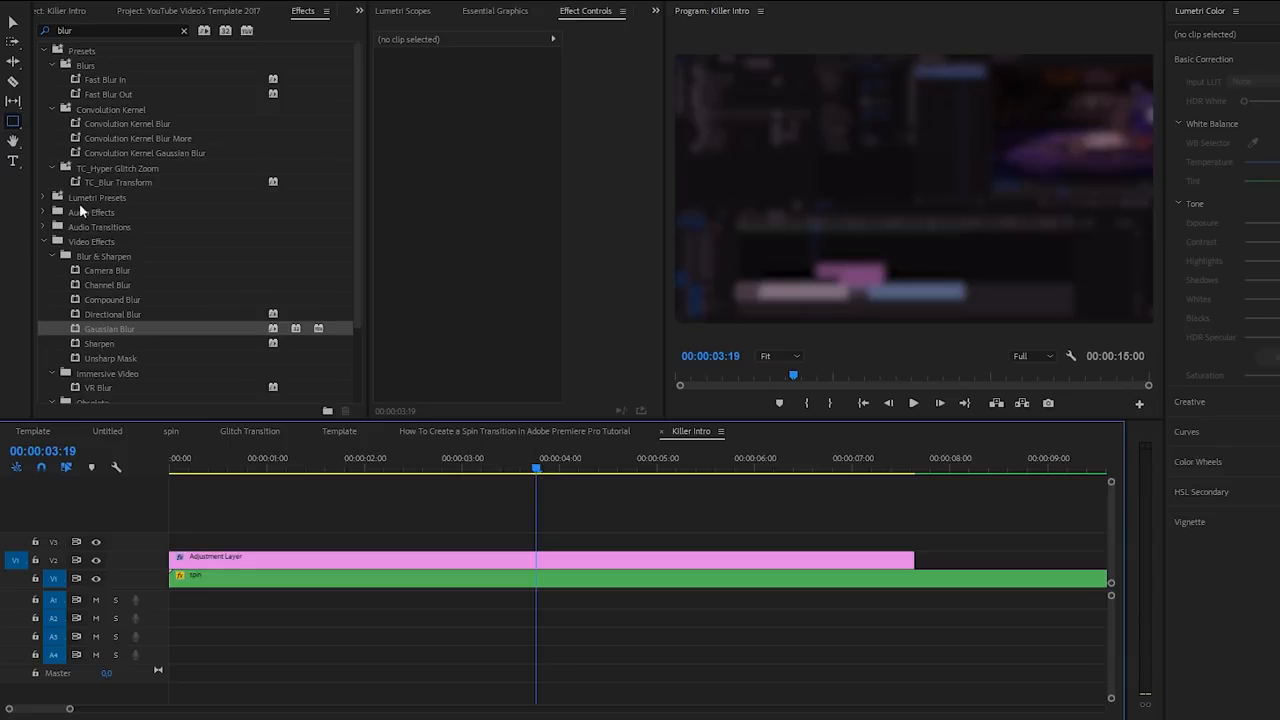
left_click(13, 161)
left_click(856, 180)
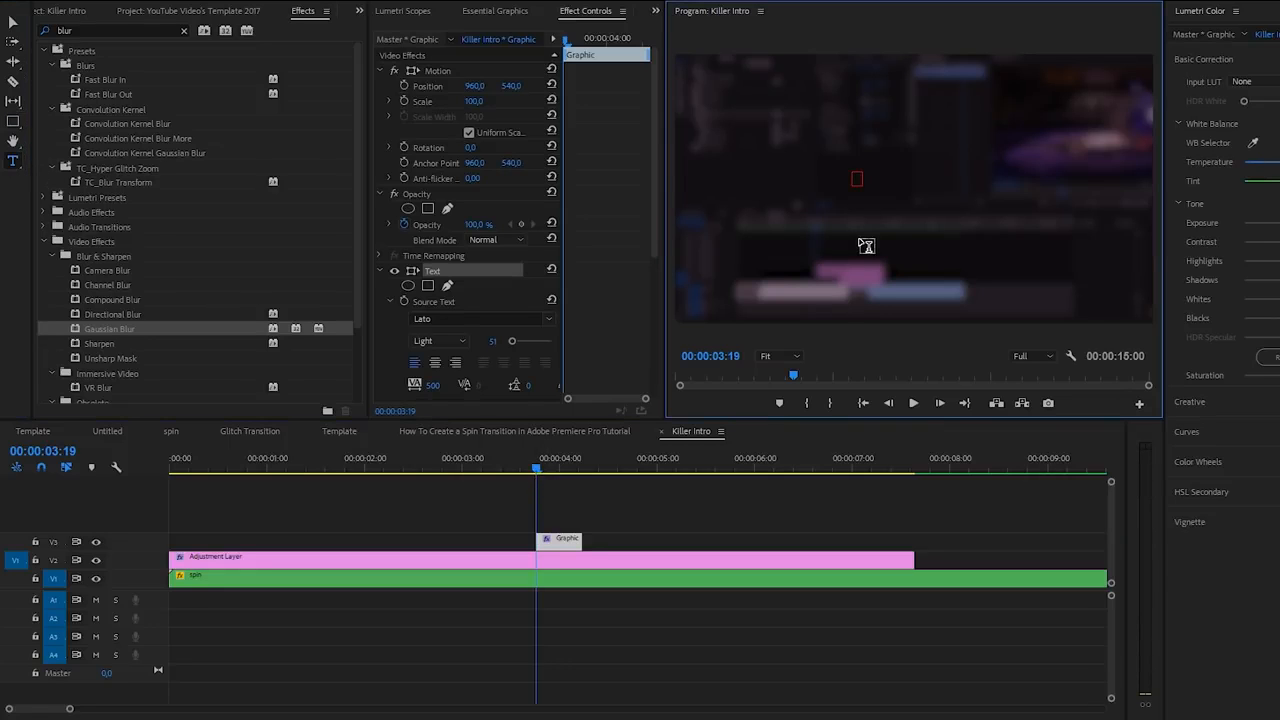
type("I'M AWESOME")
key("ctrl+a")
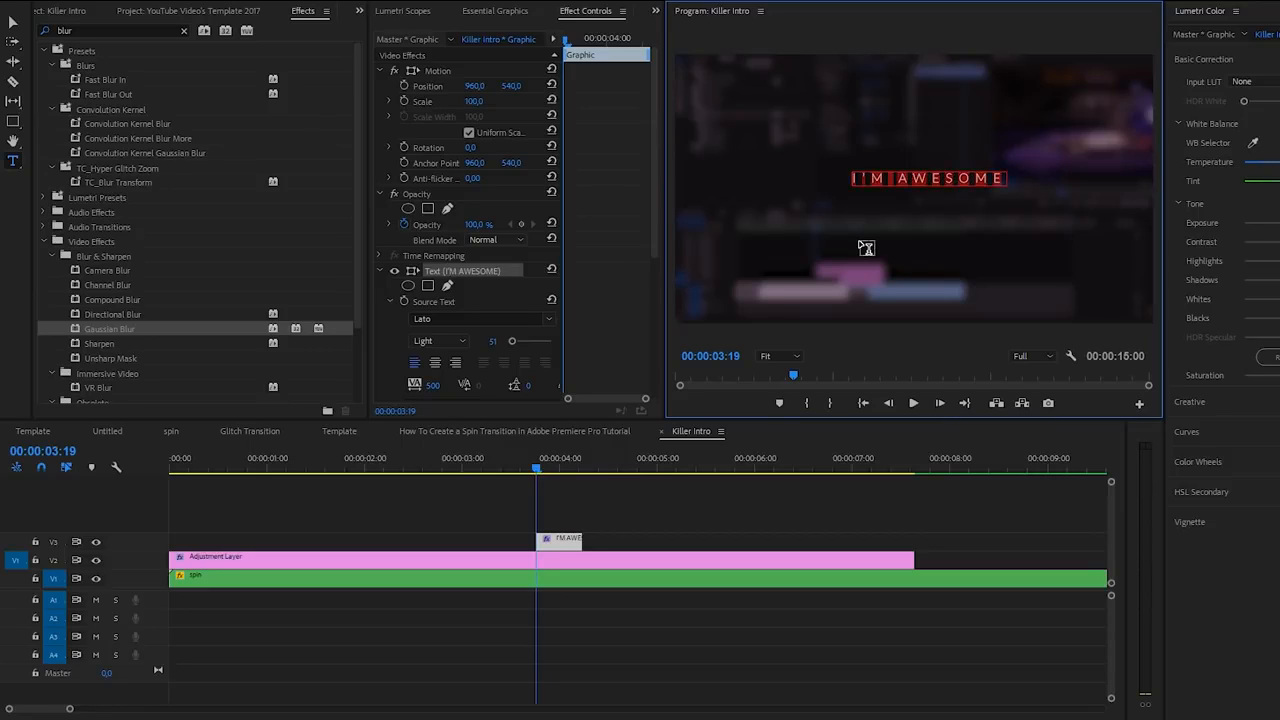
- Make the title font style Bold and centre-align the text
left_click_drag(654, 238, 652, 285)
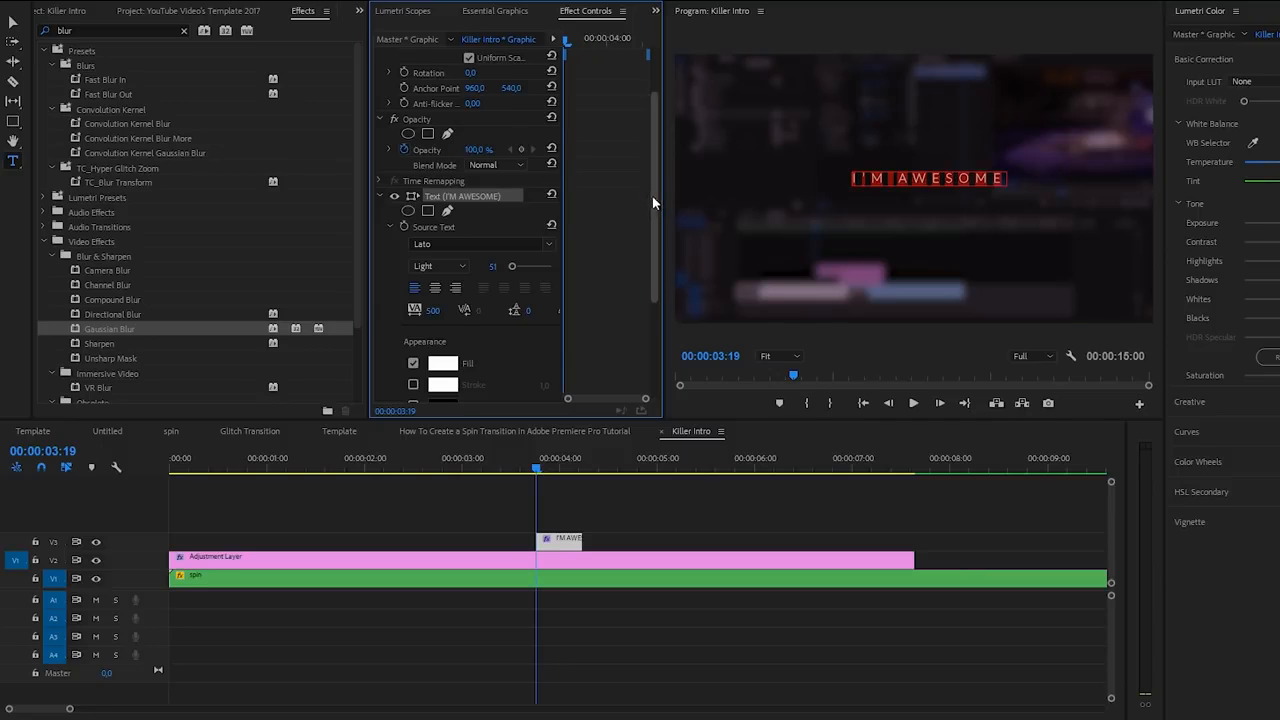
scroll(651, 200, "down", 1)
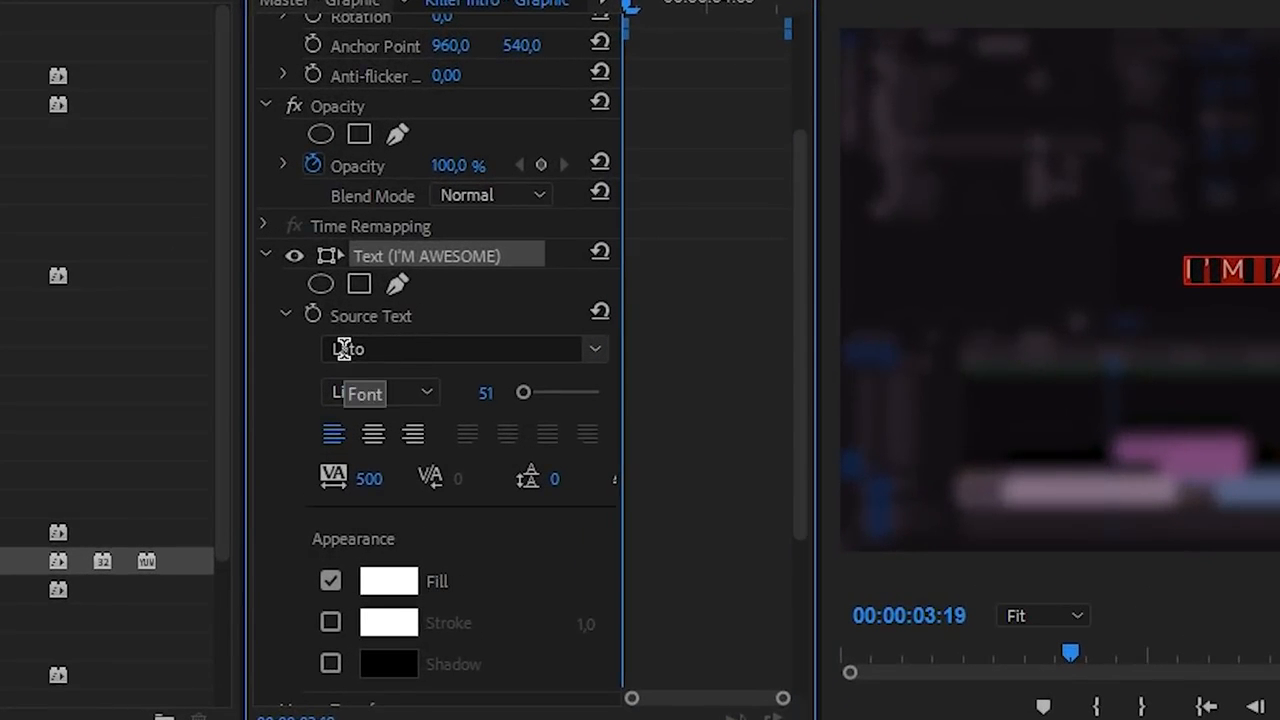
left_click(427, 391)
left_click(388, 719)
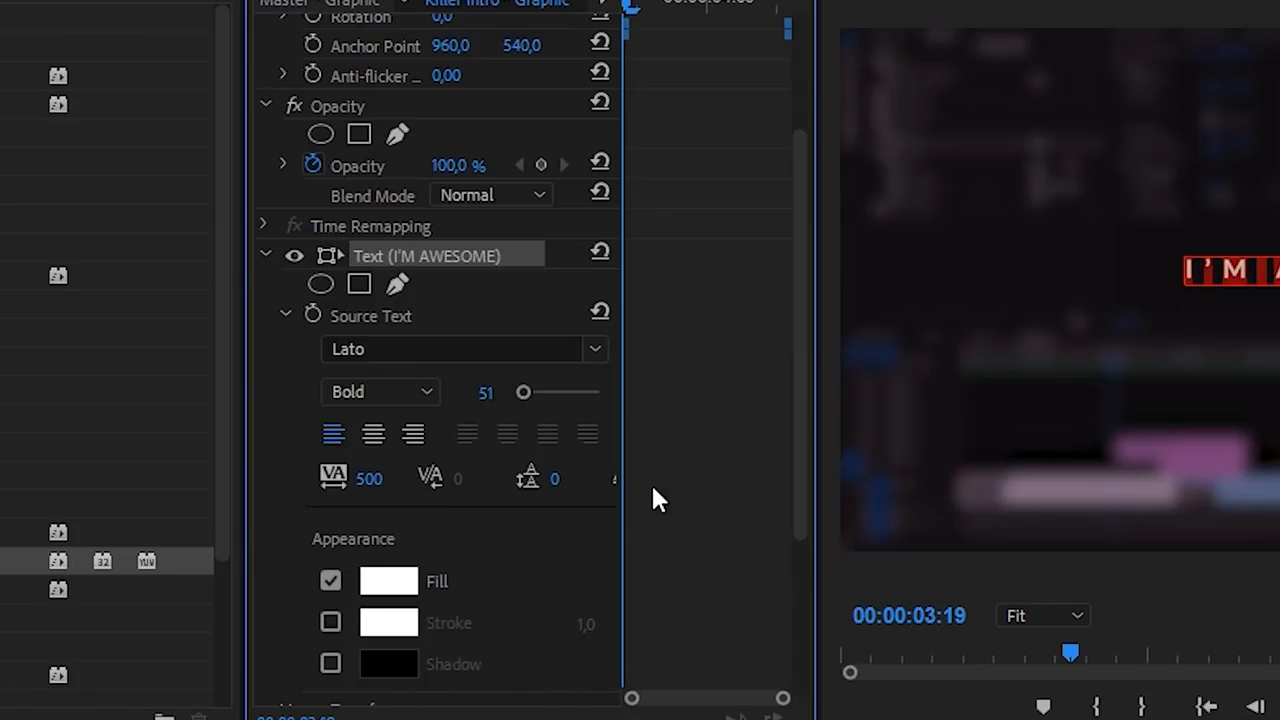
left_click_drag(803, 390, 798, 455)
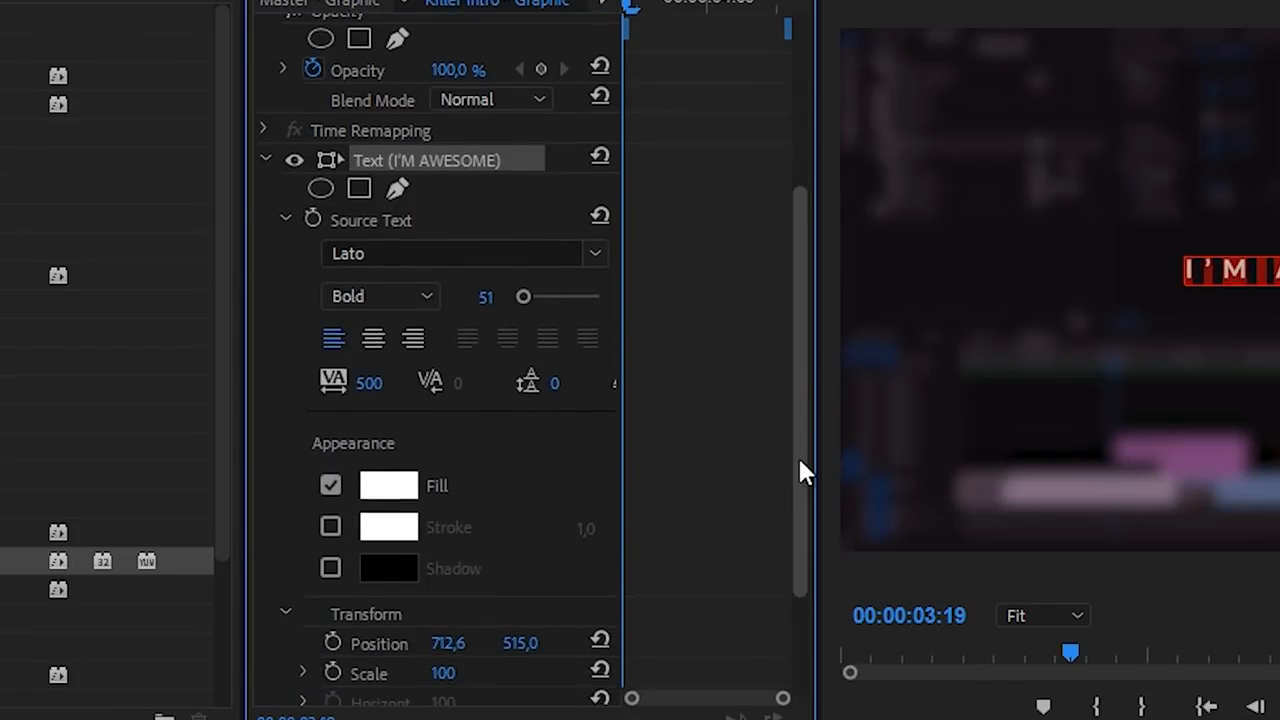
left_click(378, 335)
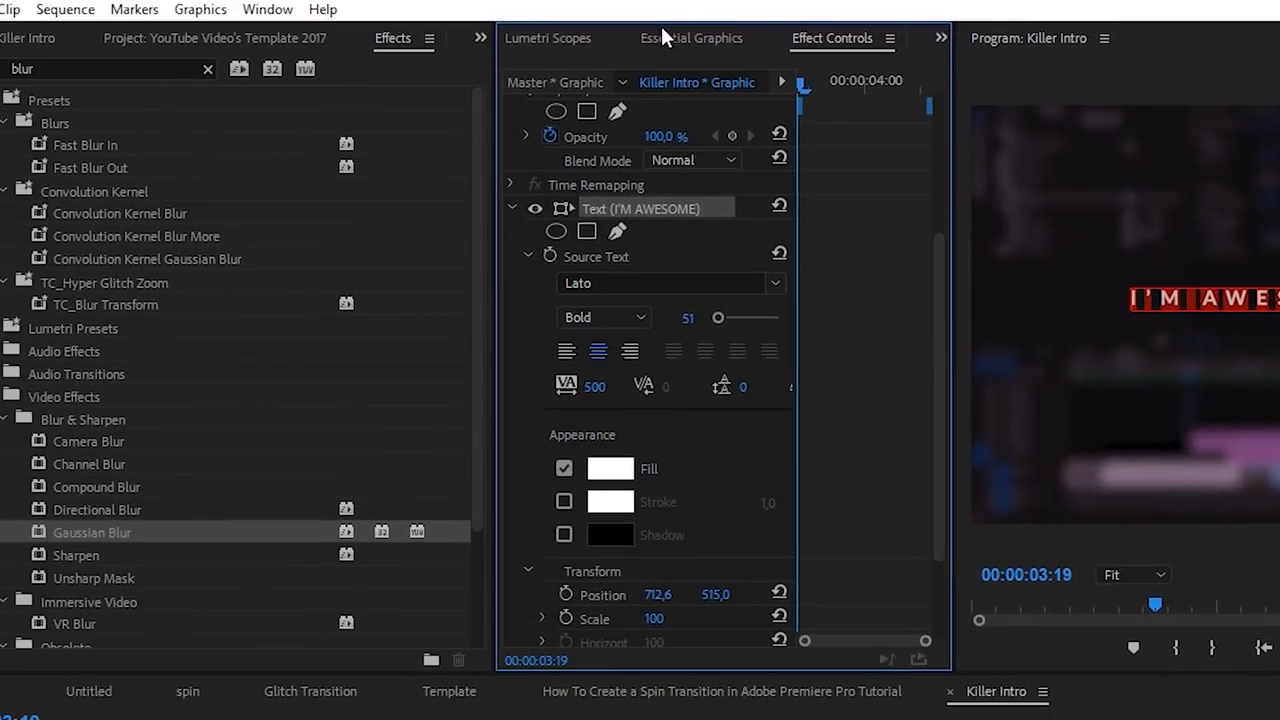
- In Essential Graphics, select the title layer and apply Align Horizontal Center
left_click(677, 38)
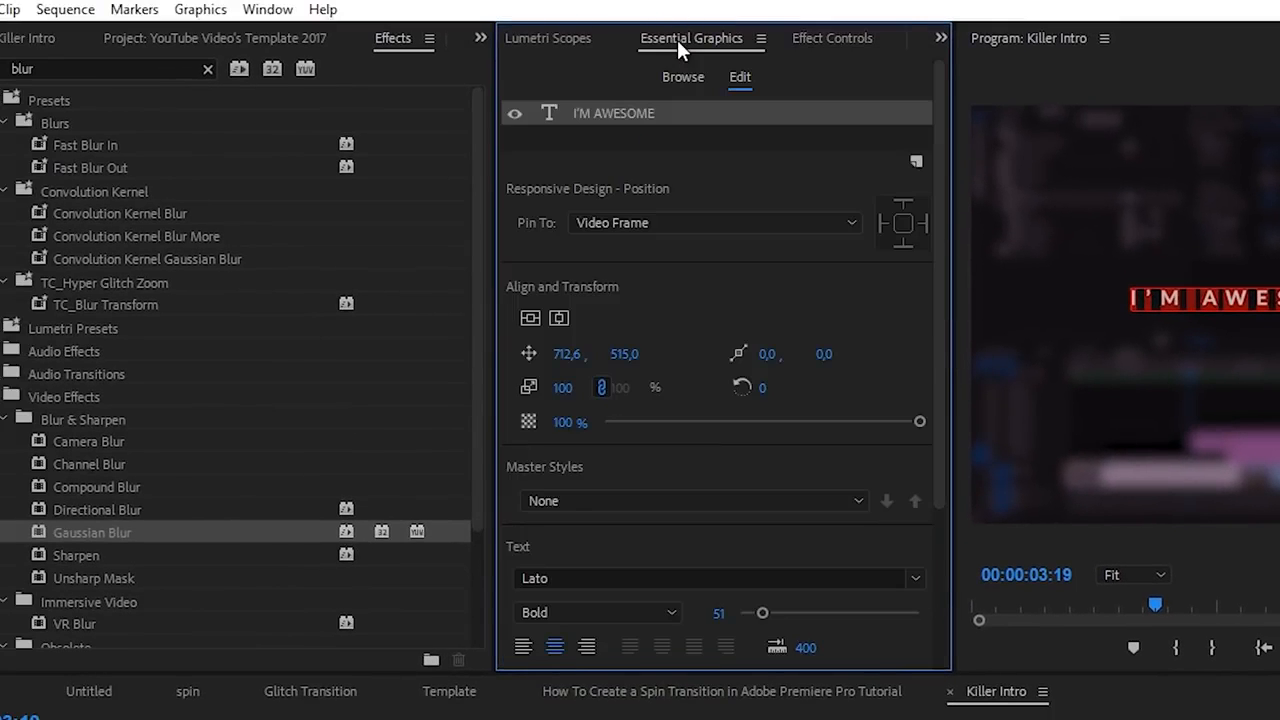
left_click(265, 9)
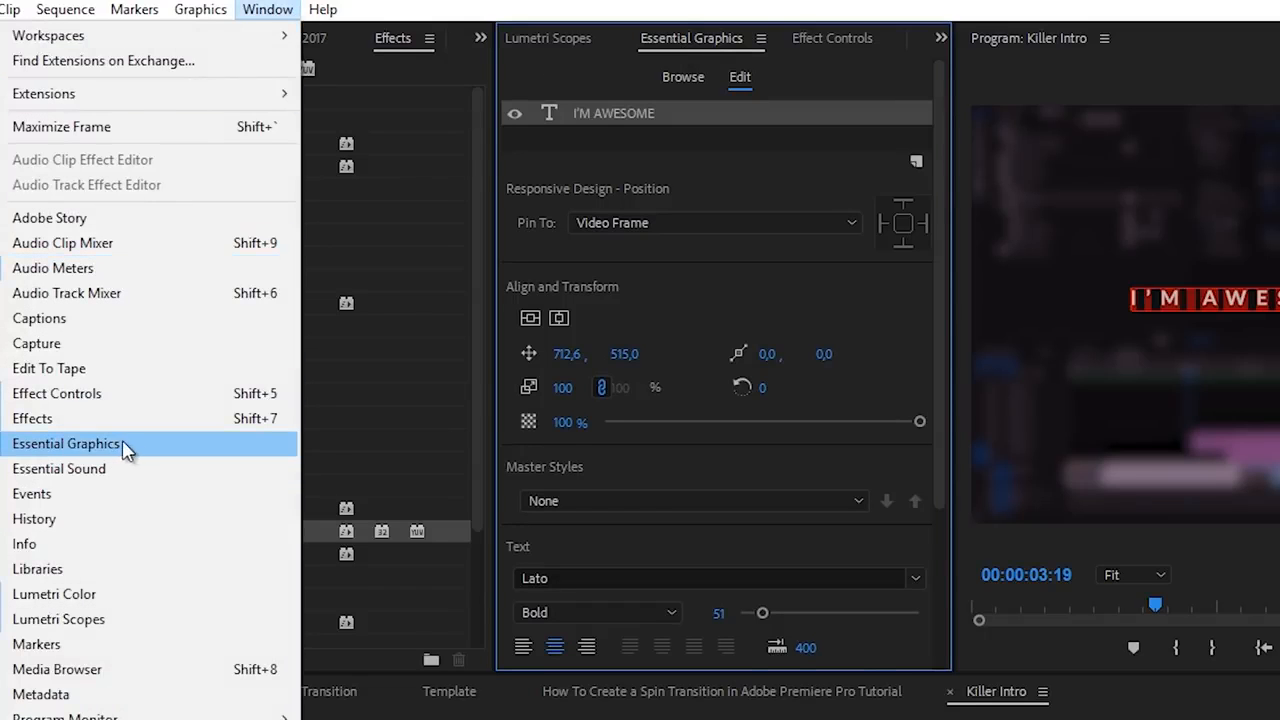
left_click(593, 114)
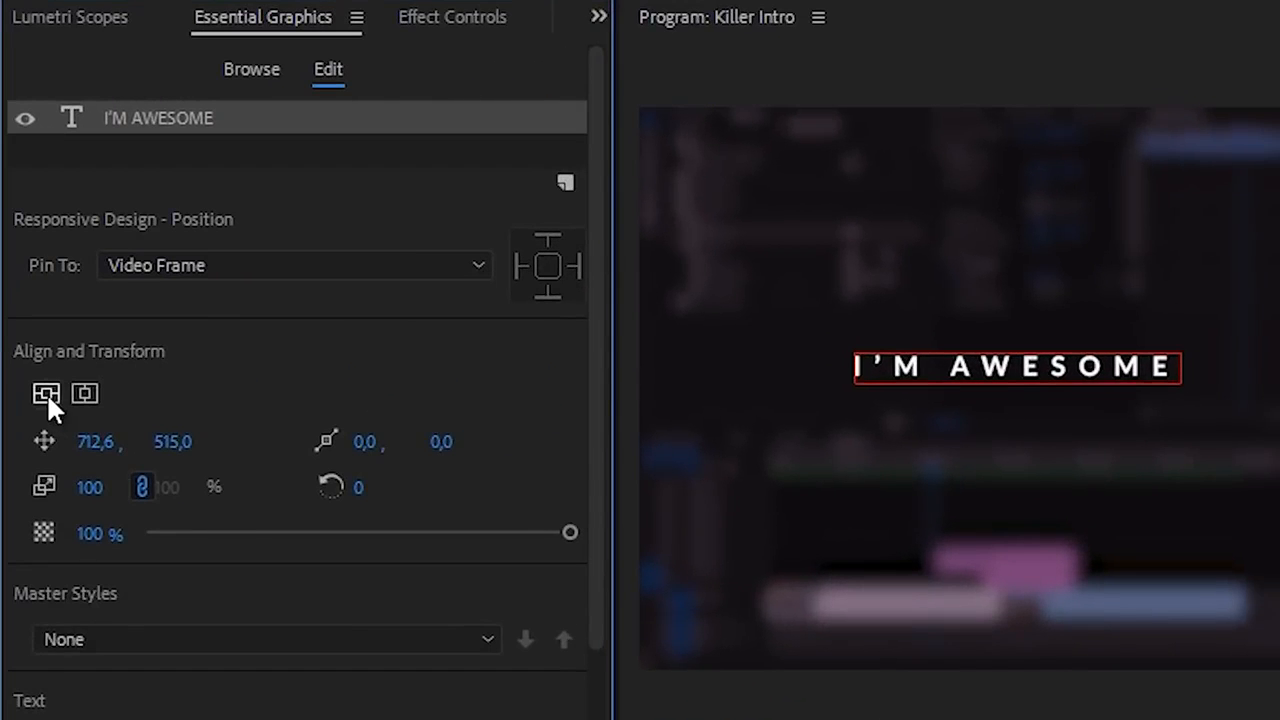
left_click(86, 393)
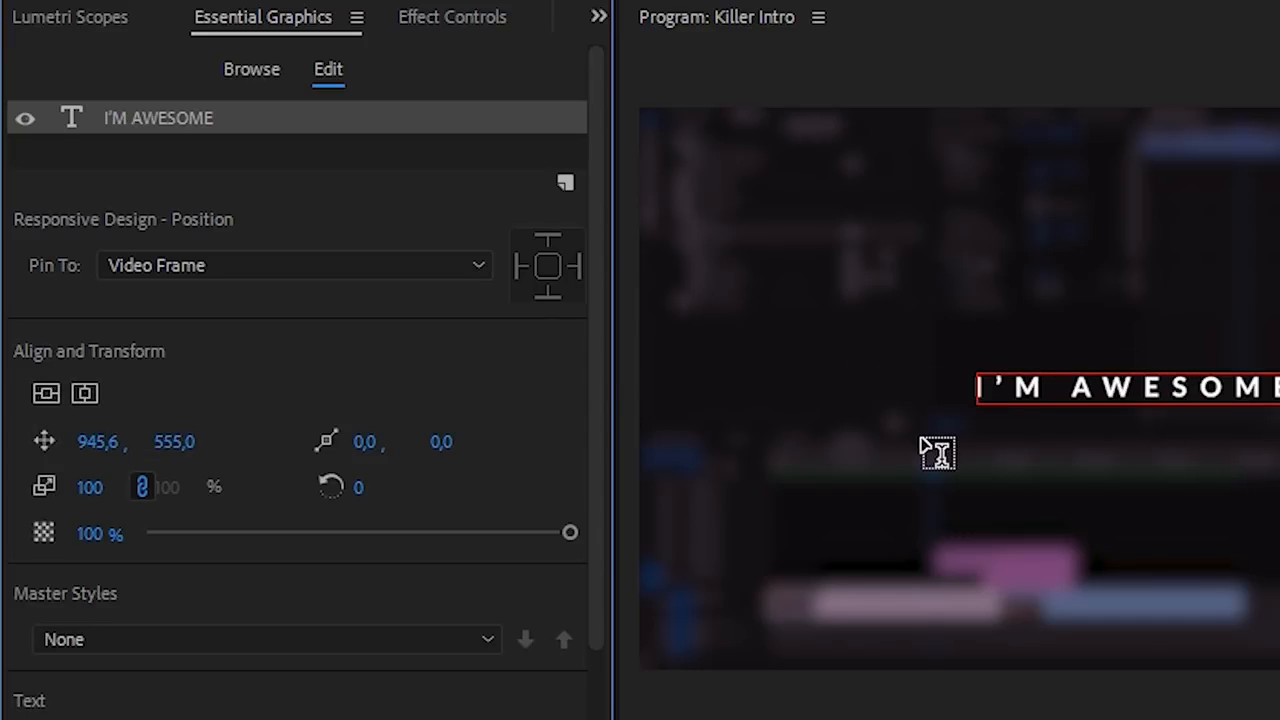
- Return to Effect Controls and widen the panel, narrowing the property column for more keyframe space
left_click(447, 20)
left_click_drag(614, 225, 820, 234)
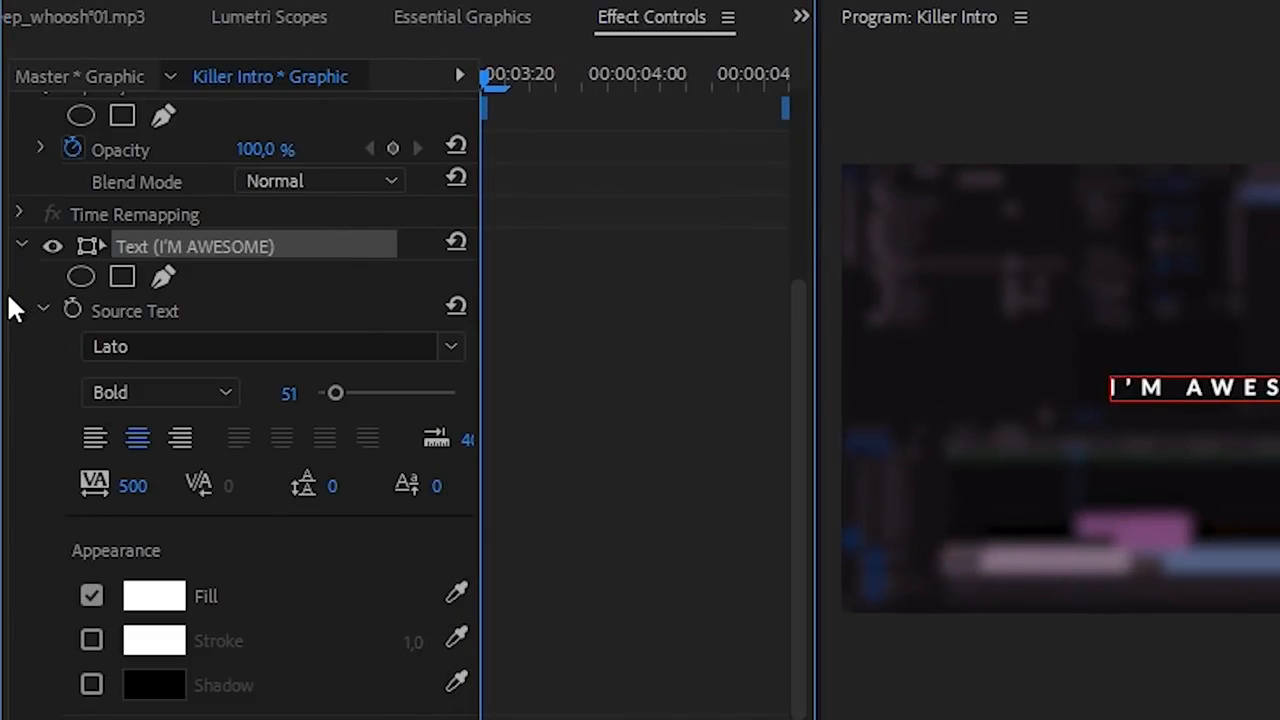
left_click_drag(2, 303, 0, 303)
left_click_drag(380, 271, 295, 271)
scroll(688, 229, "up", 3)
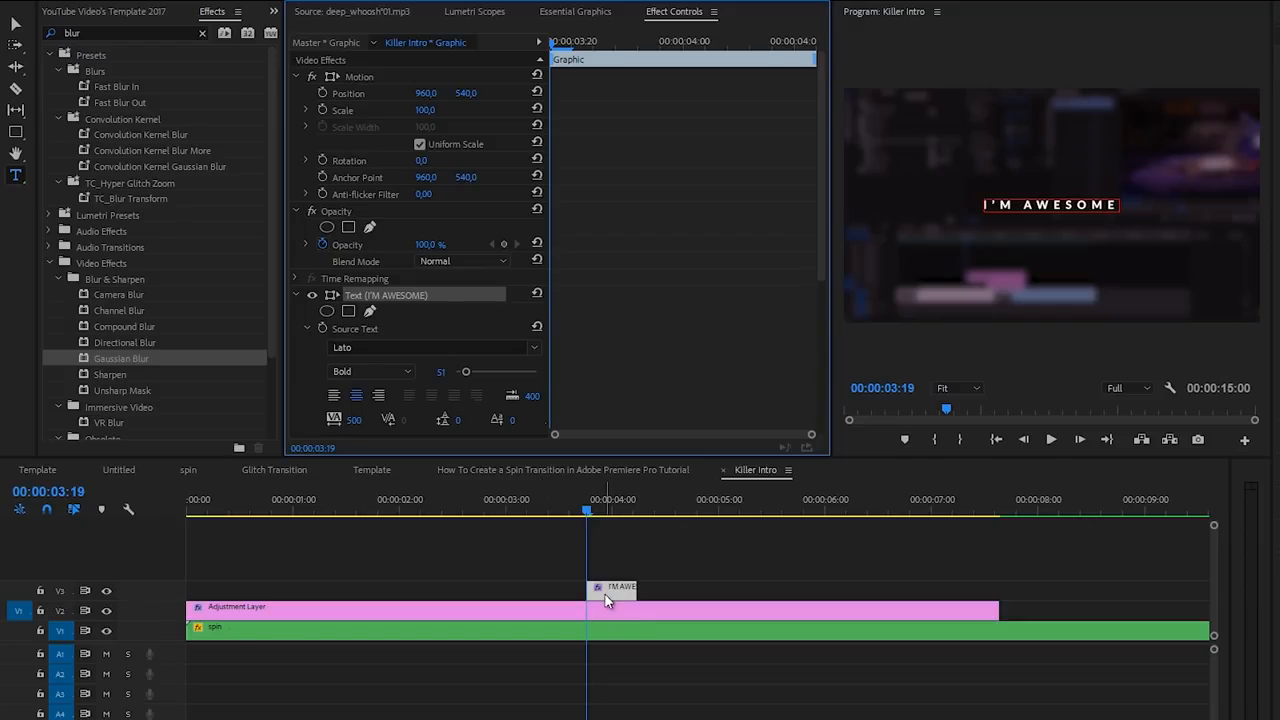
- Extend the V3 title clip from 0:00 to about 7 seconds and set Font Size to 75
left_click_drag(587, 590, 142, 576)
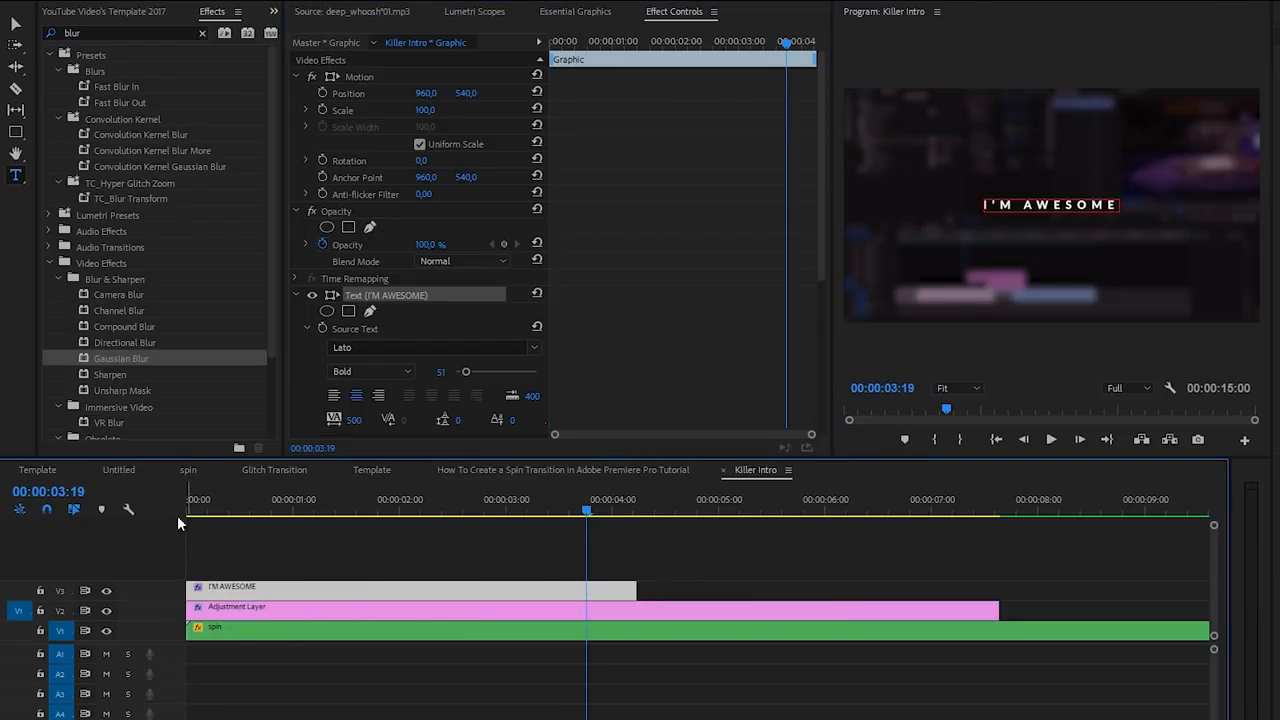
left_click_drag(631, 582, 929, 588)
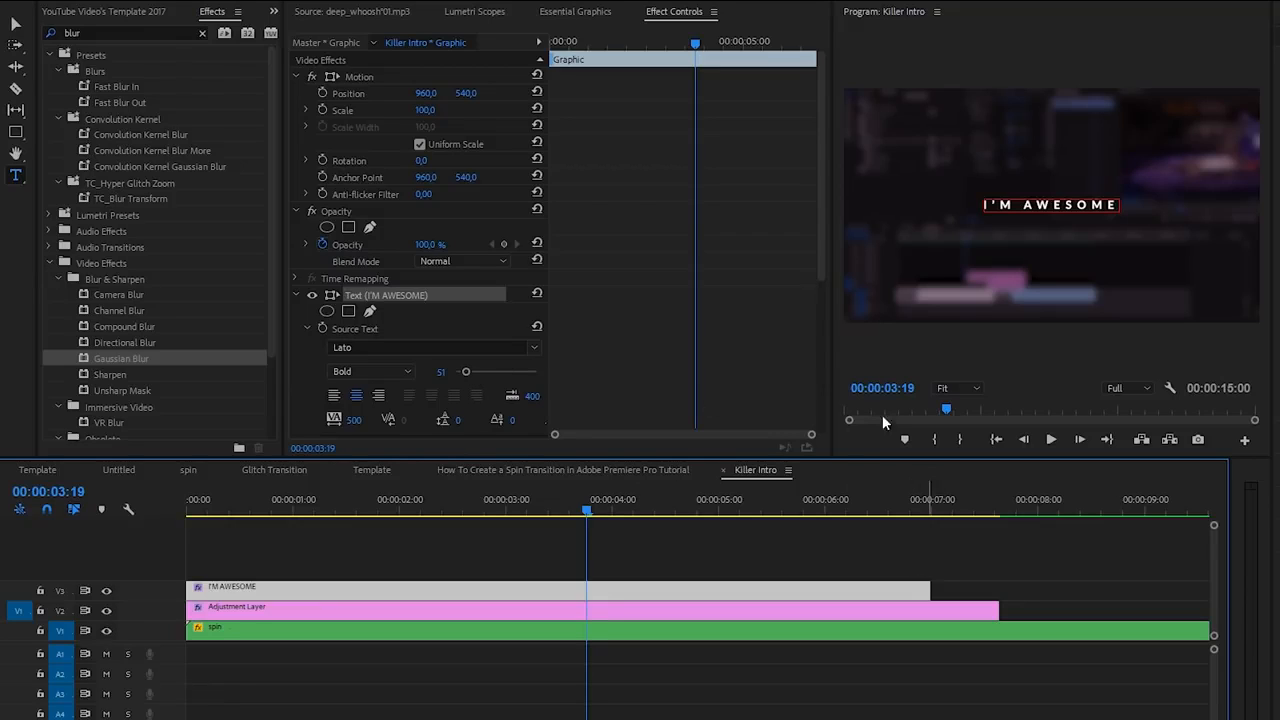
left_click_drag(466, 371, 471, 373)
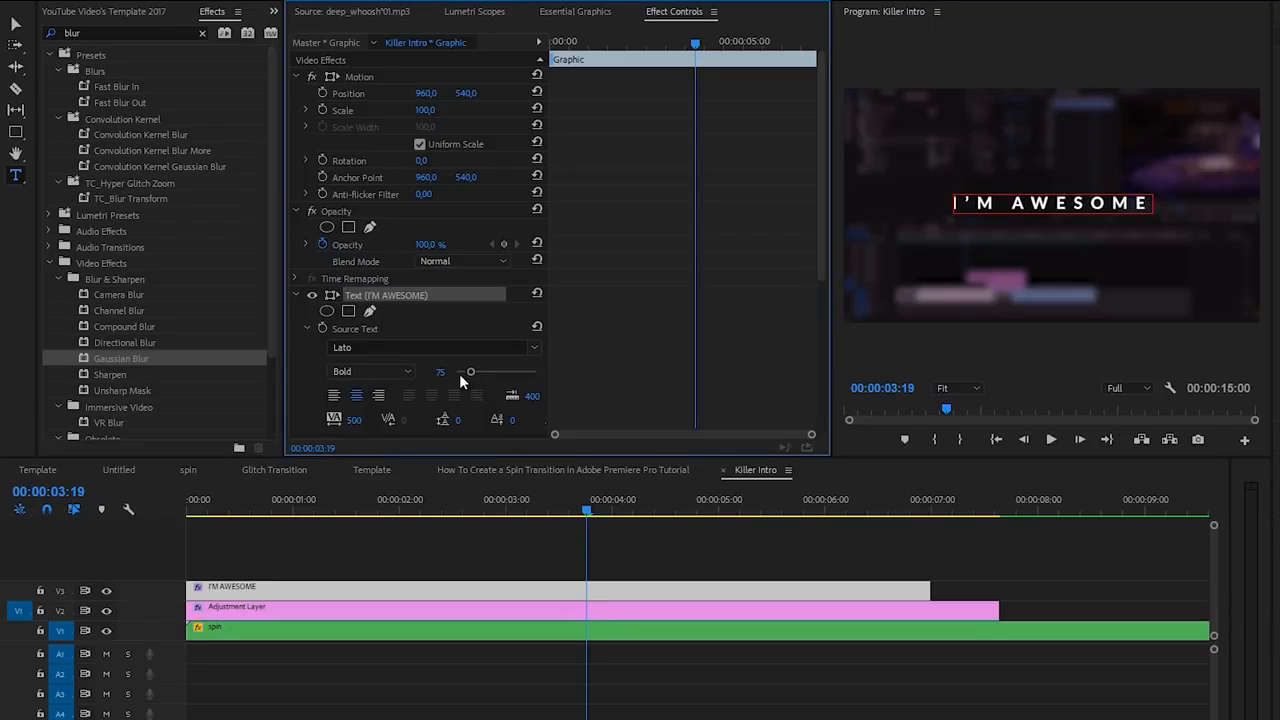
- Add a Position keyframe (960, 540) to the title at 00:00:02:00
left_click_drag(586, 40, 523, 75)
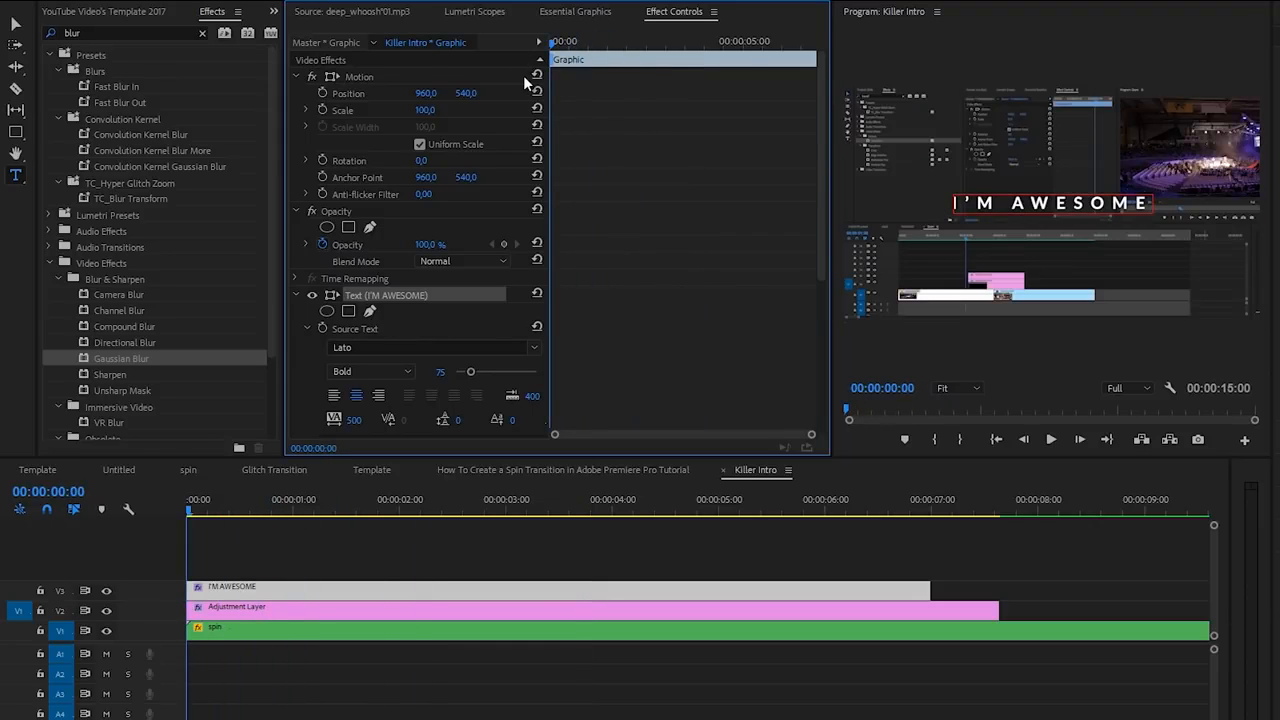
left_click(401, 508)
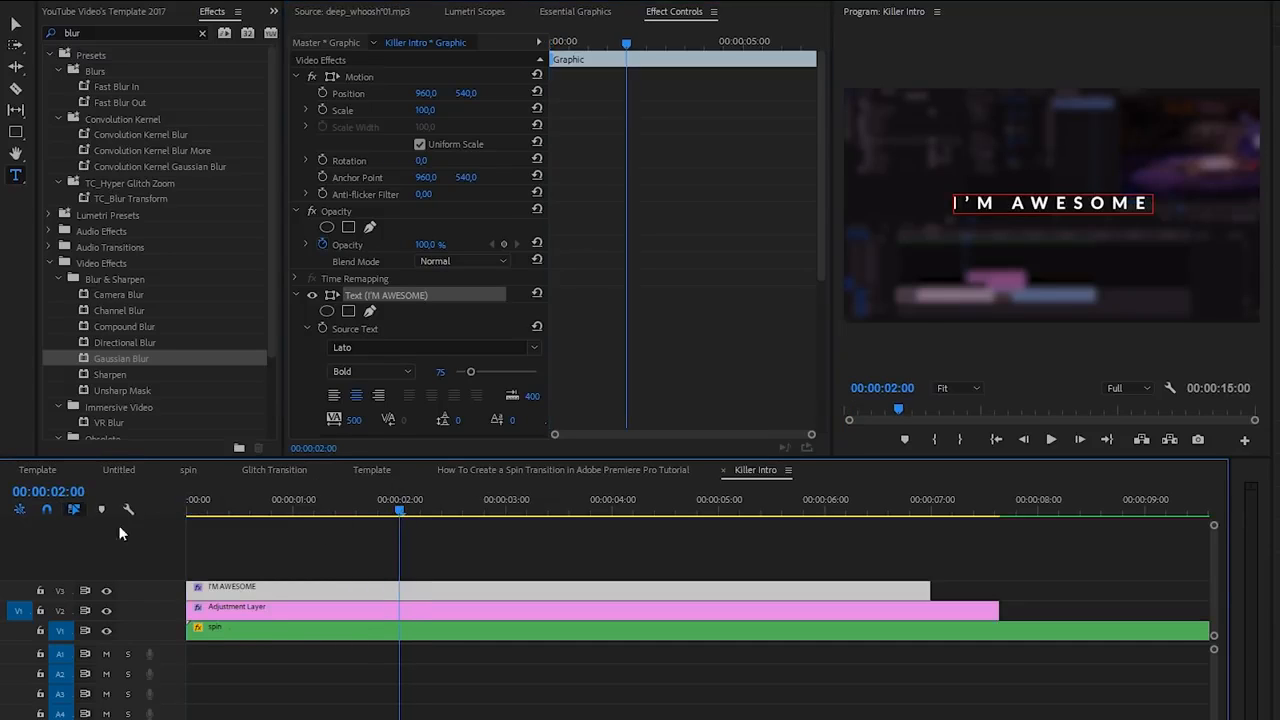
left_click(322, 93)
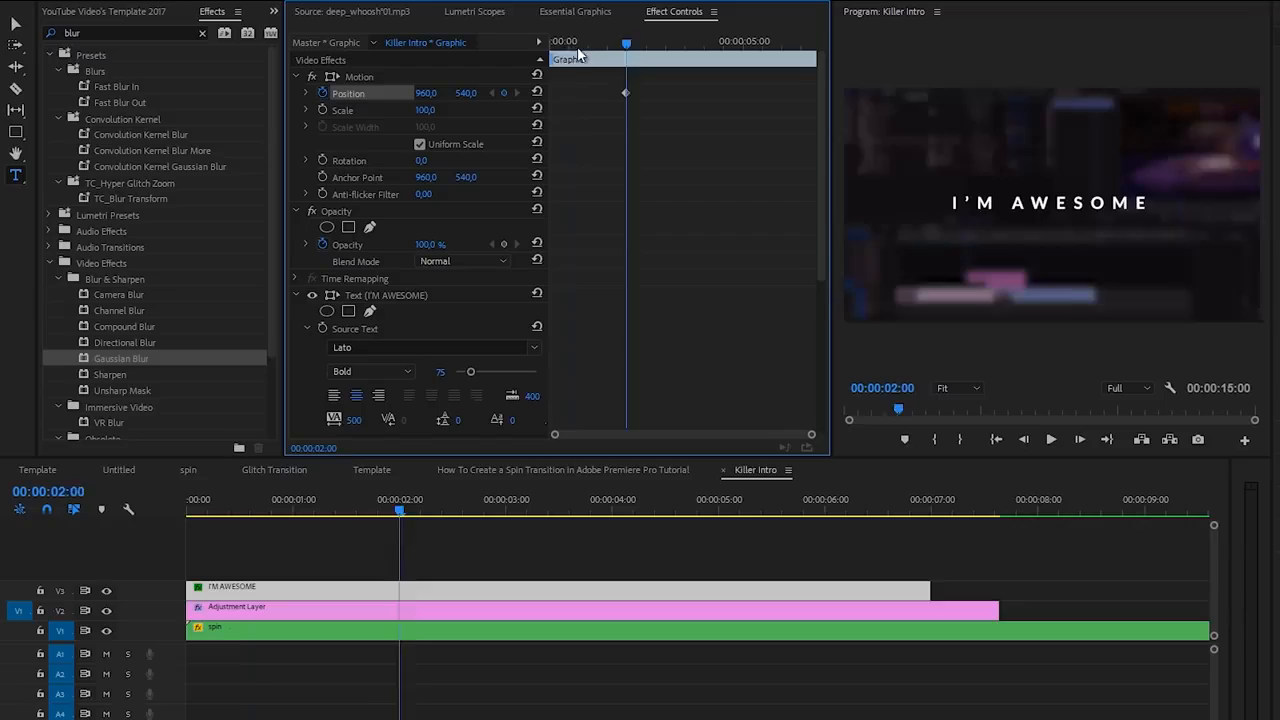
- Keyframe the title below the frame (Position Y about 1172) at 0:00, preview, then go to 00:00:05:00
left_click_drag(578, 52, 545, 57)
left_click_drag(463, 95, 745, 110)
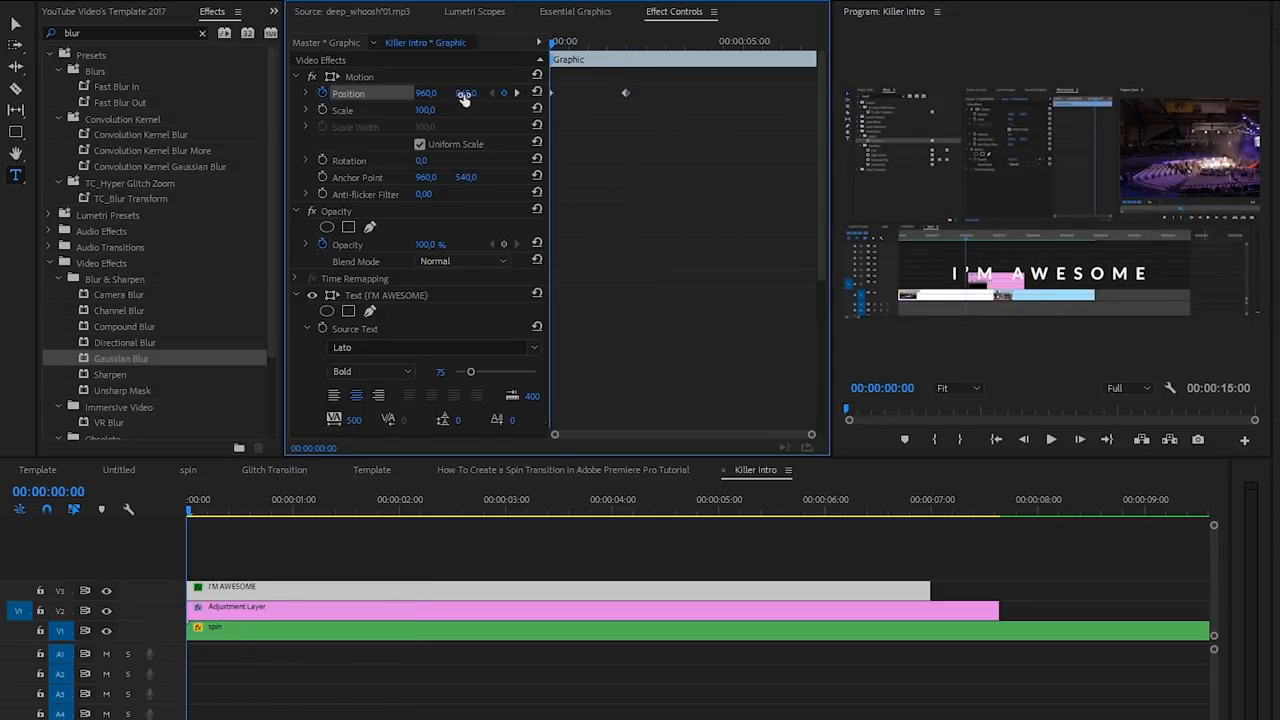
left_click_drag(461, 96, 840, 114)
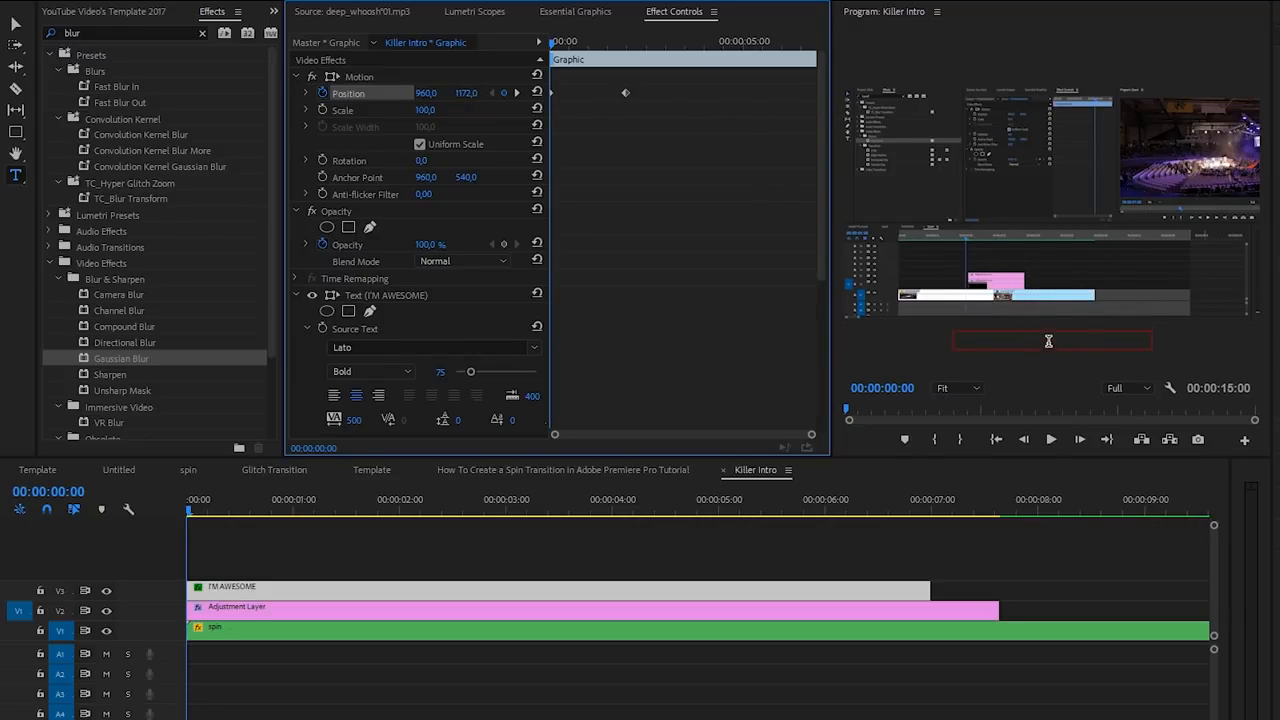
key("space")
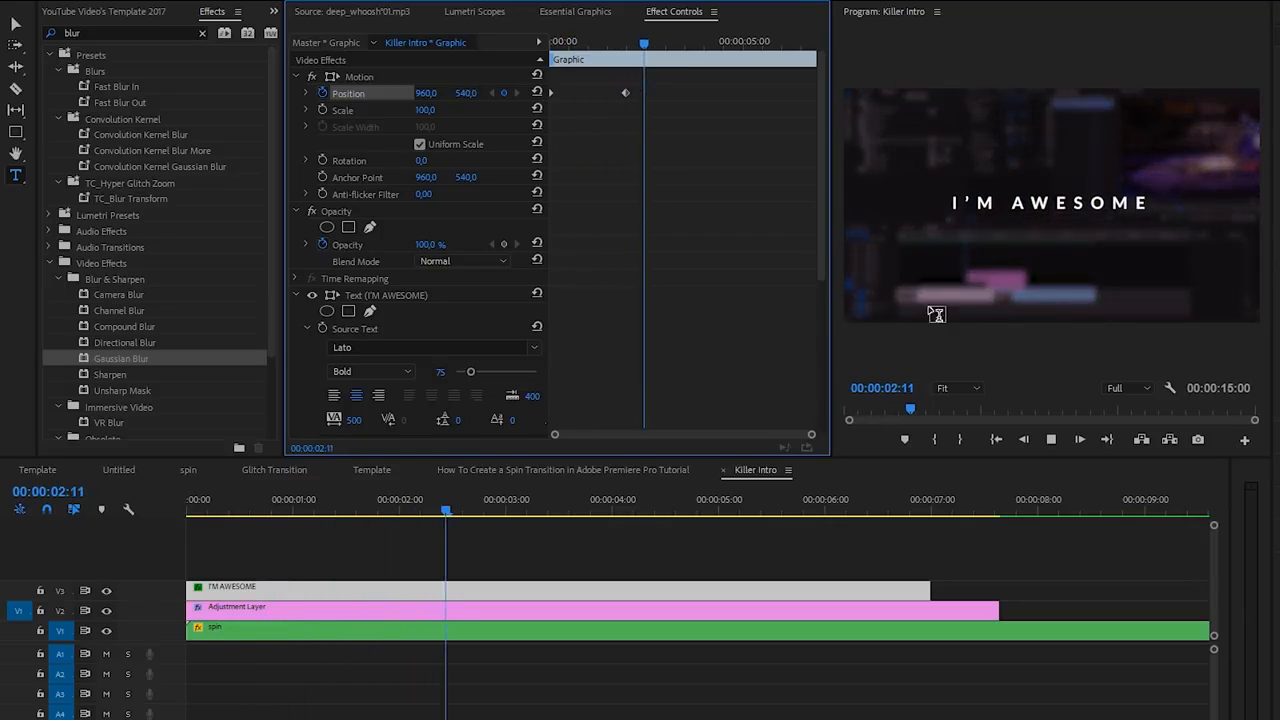
key("space")
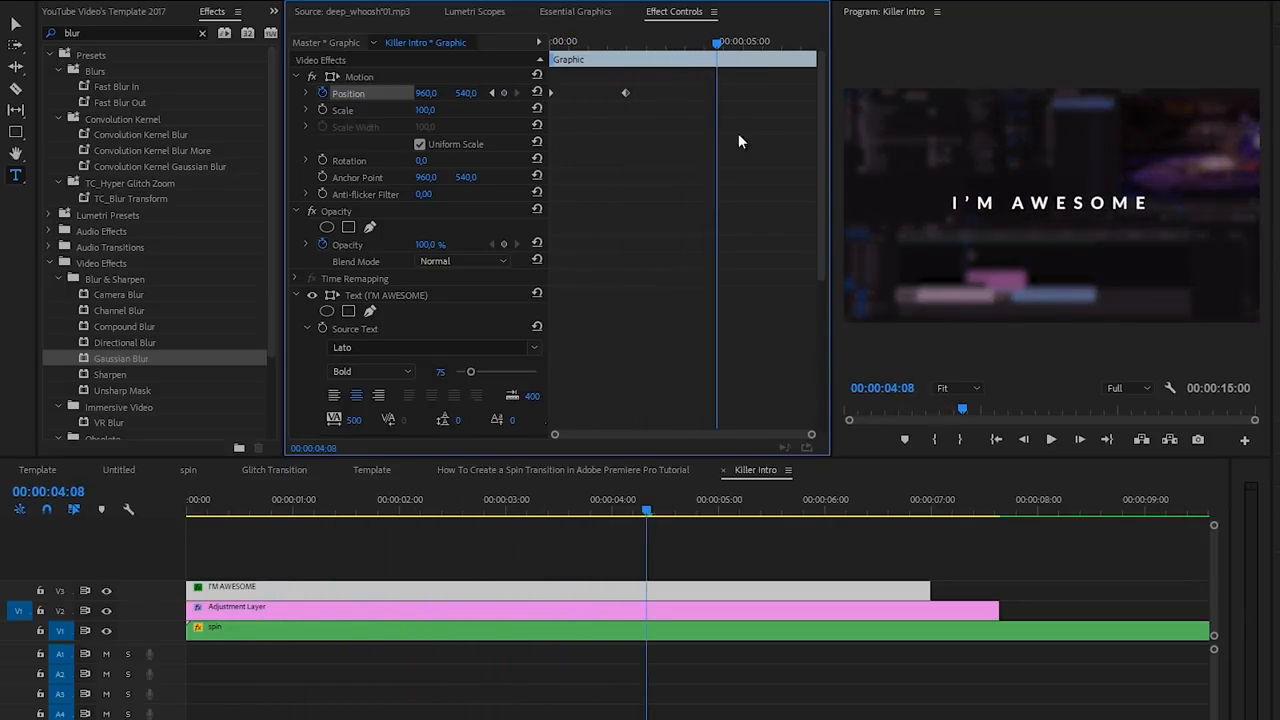
left_click_drag(722, 52, 753, 57)
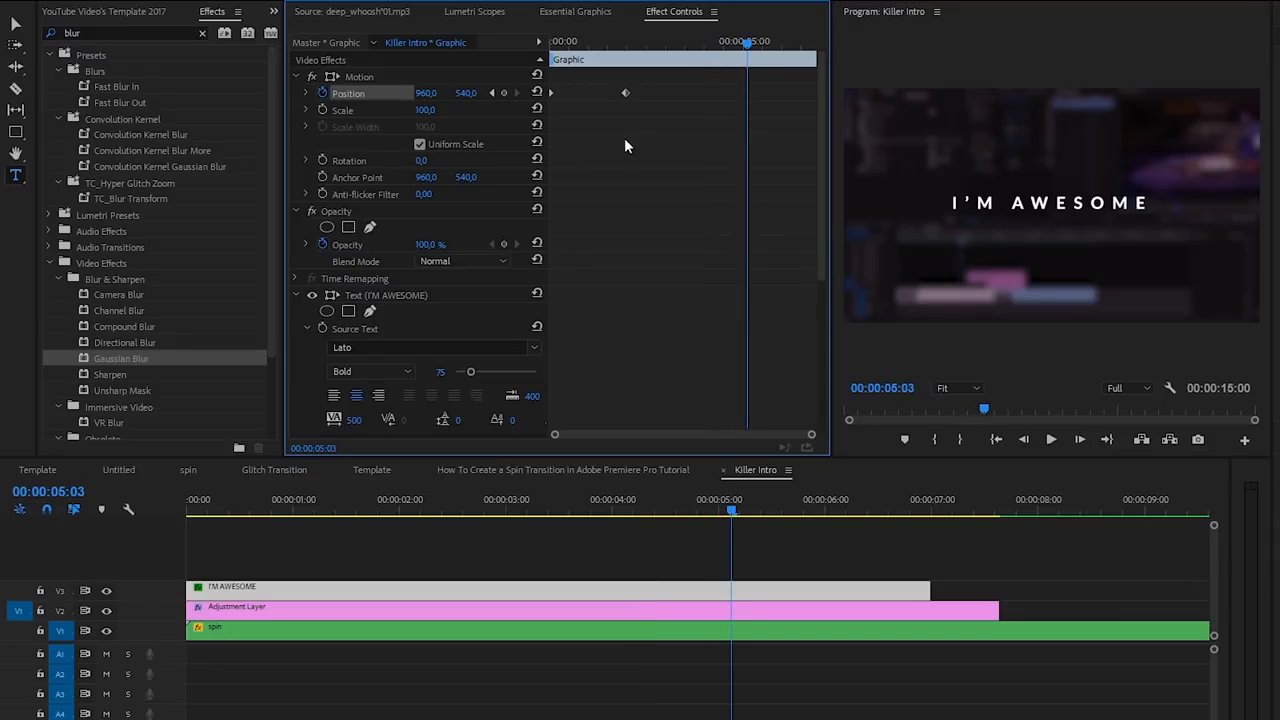
key("Left")
key("Left")
key("Left")
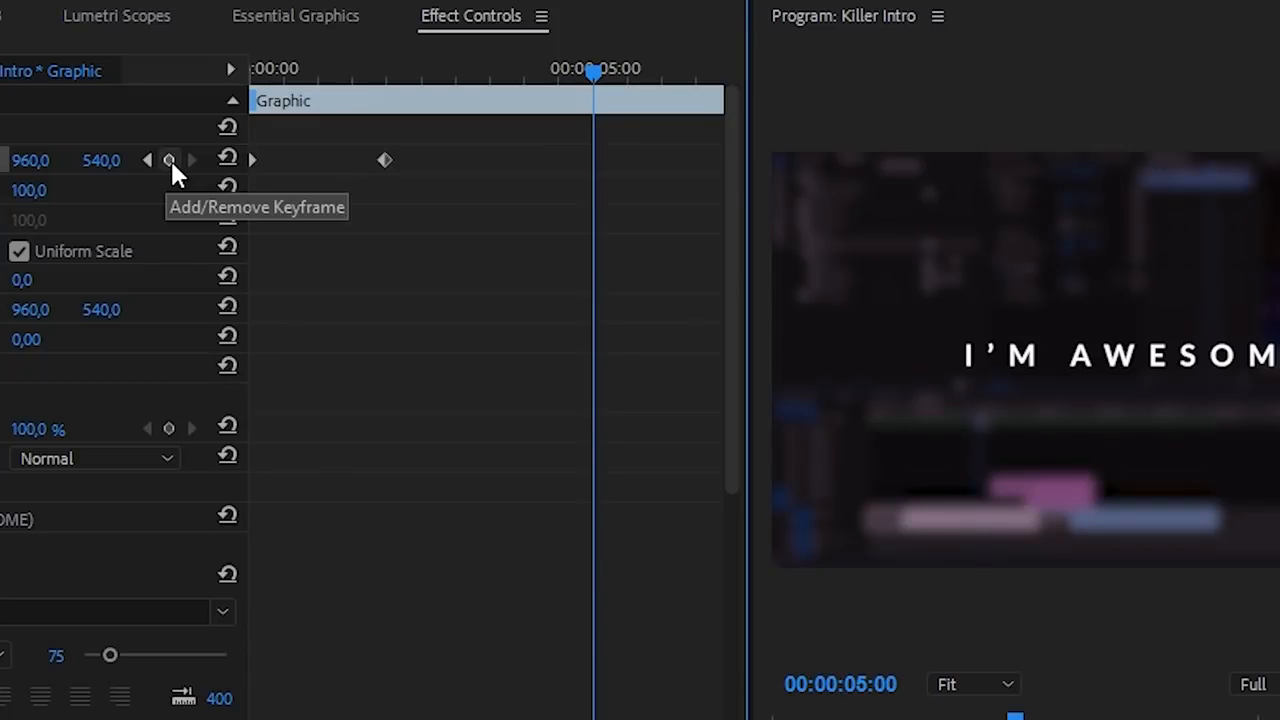
- Hold the title centred with a keyframe at 5 seconds, then raise it to Y -3 by 00:00:06:22
left_click(170, 160)
left_click_drag(590, 75, 729, 96)
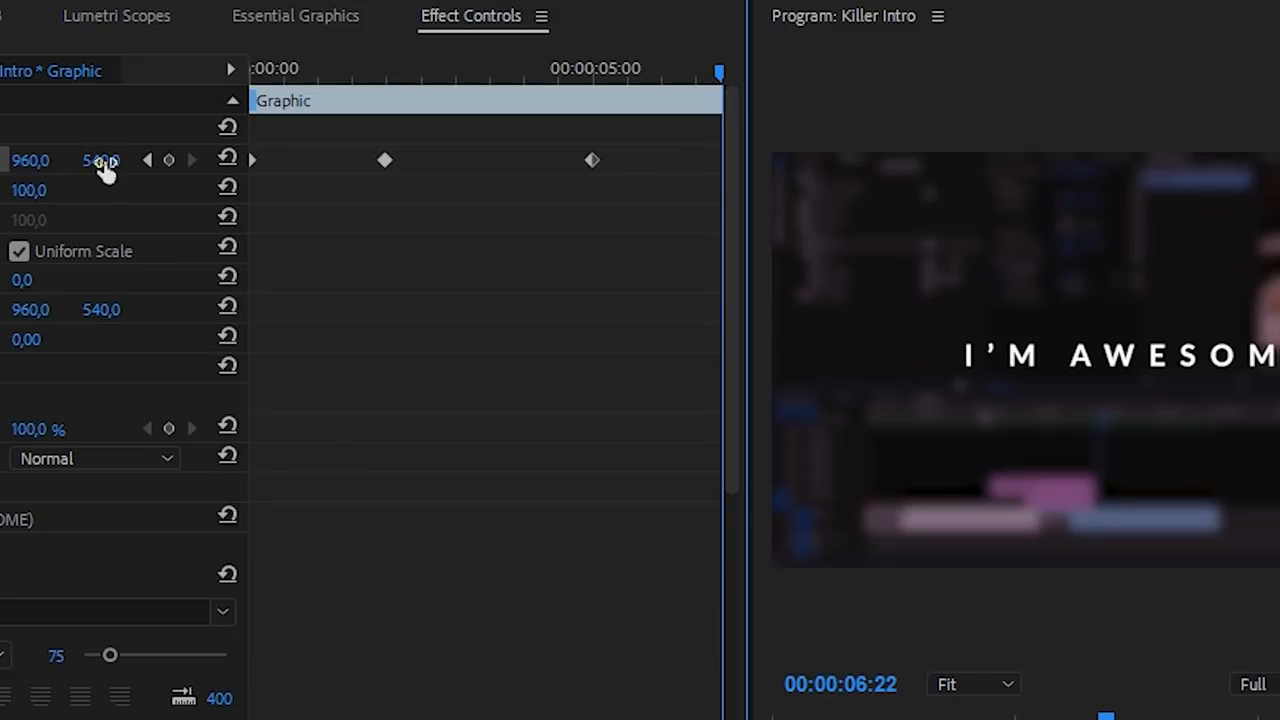
left_click_drag(105, 170, 38, 172)
- Preview the title animation from the start, then marquee-select all its Position keyframes
key("Home")
key("space")
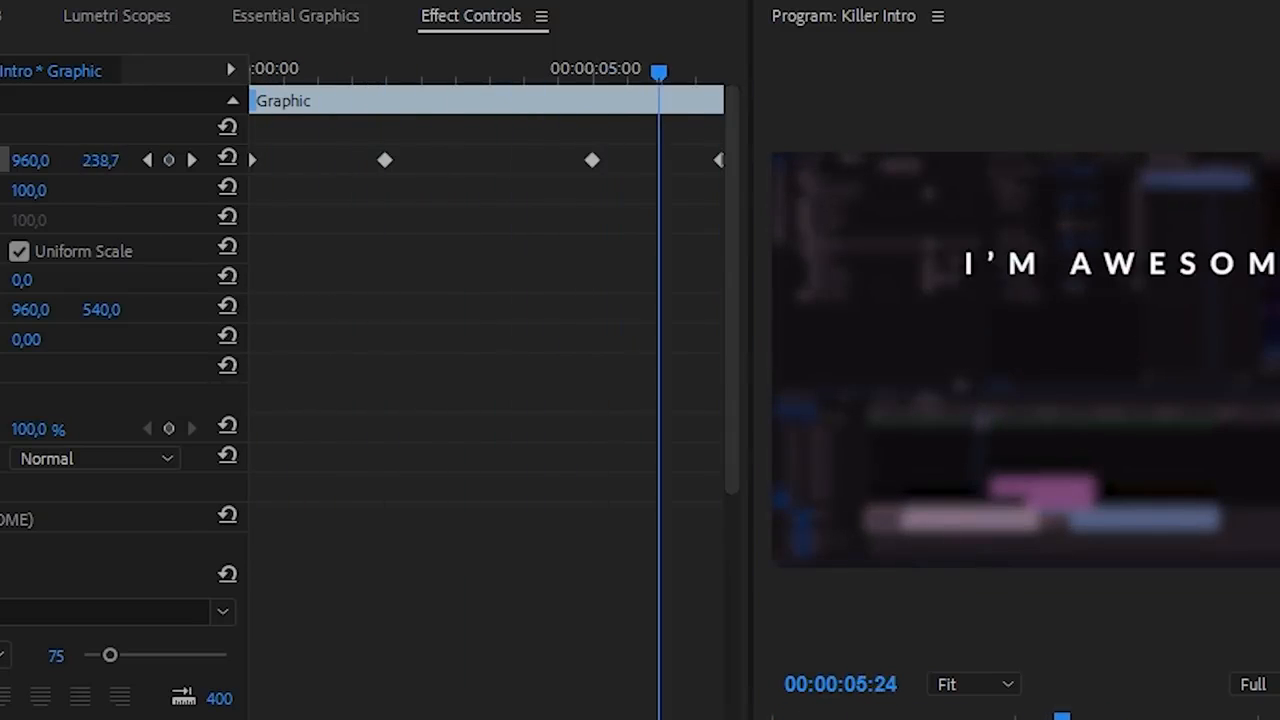
left_click_drag(719, 72, 538, 72)
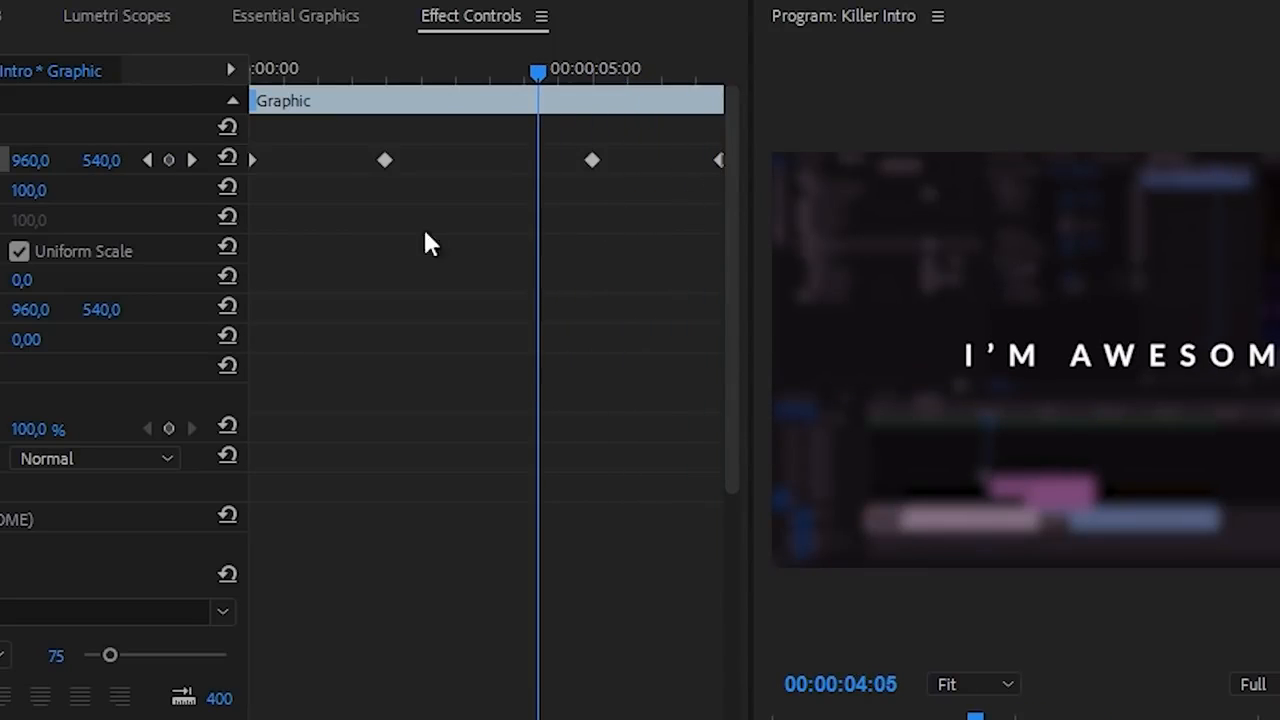
left_click_drag(251, 186, 898, 135)
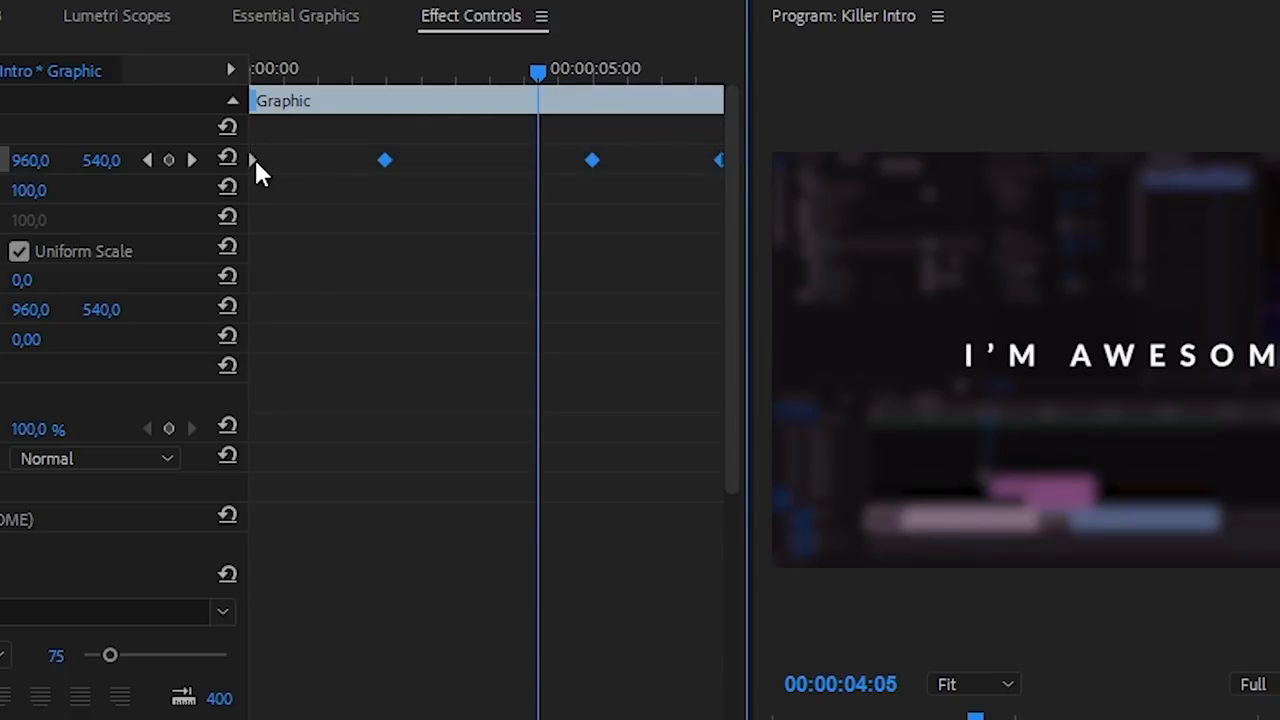
- Set the Position keyframes to Bezier temporal interpolation, save the project, and show the velocity graph
right_click(388, 161)
mouse_move(475, 405)
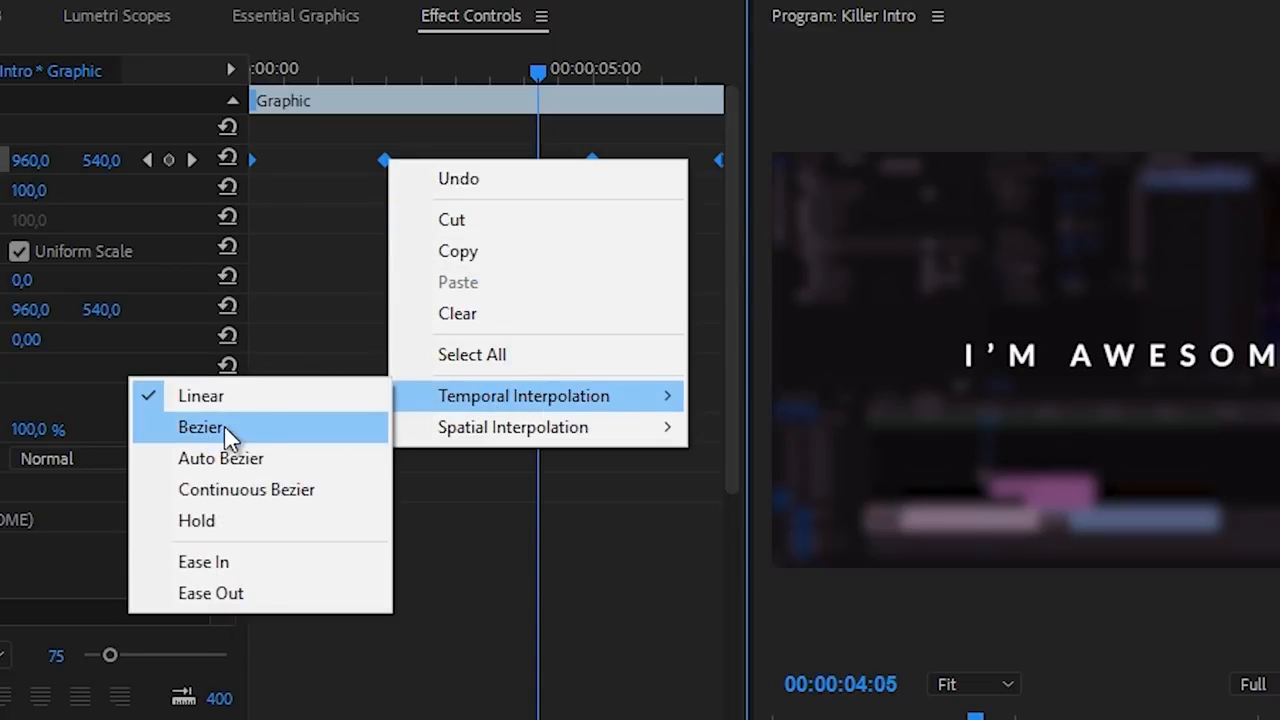
left_click(198, 437)
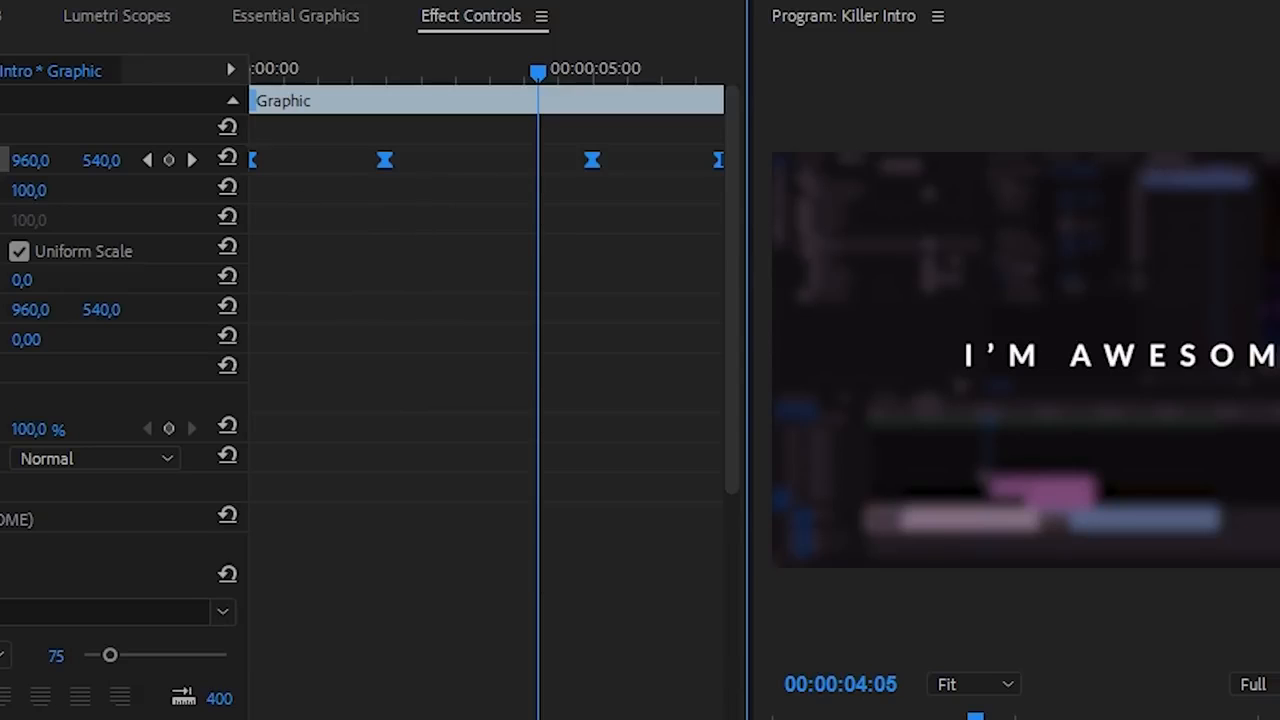
key("ctrl+s")
left_click(2, 160)
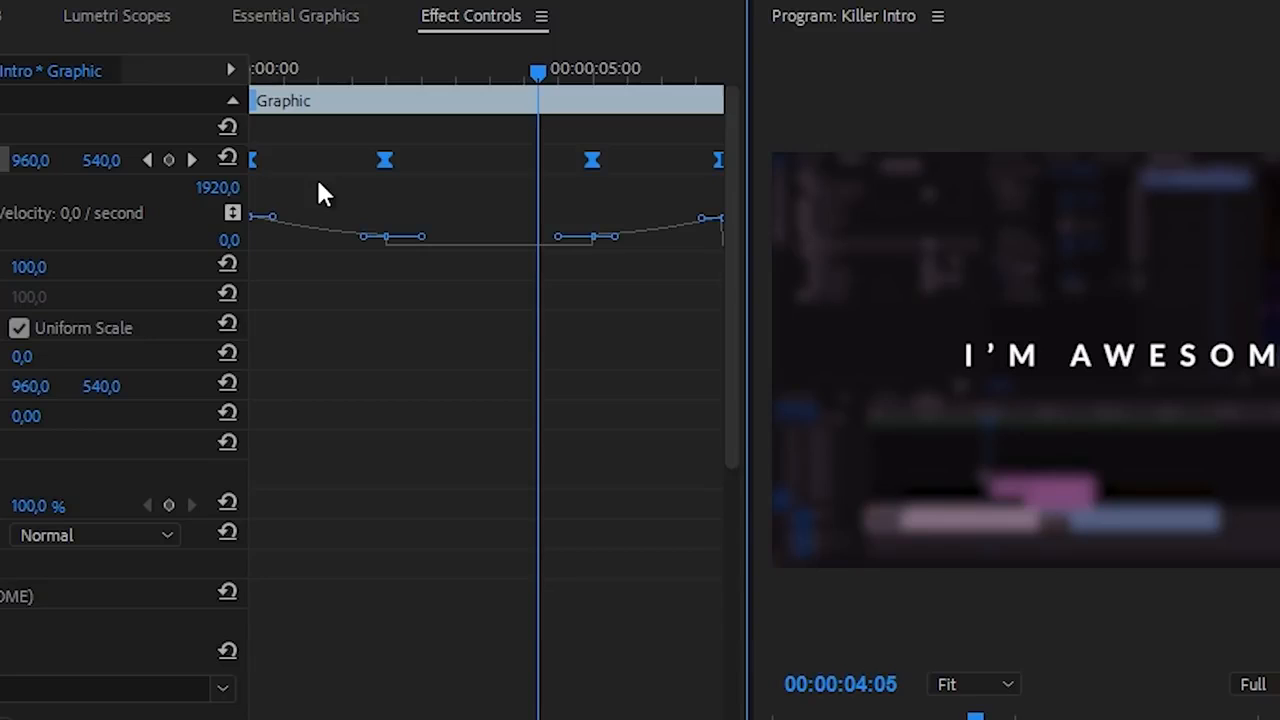
- Sharpen the entry spike at the settle keyframe, extend the 00:00:05:00 keyframe's outgoing ease, then preview
left_click(342, 188)
left_click(384, 158)
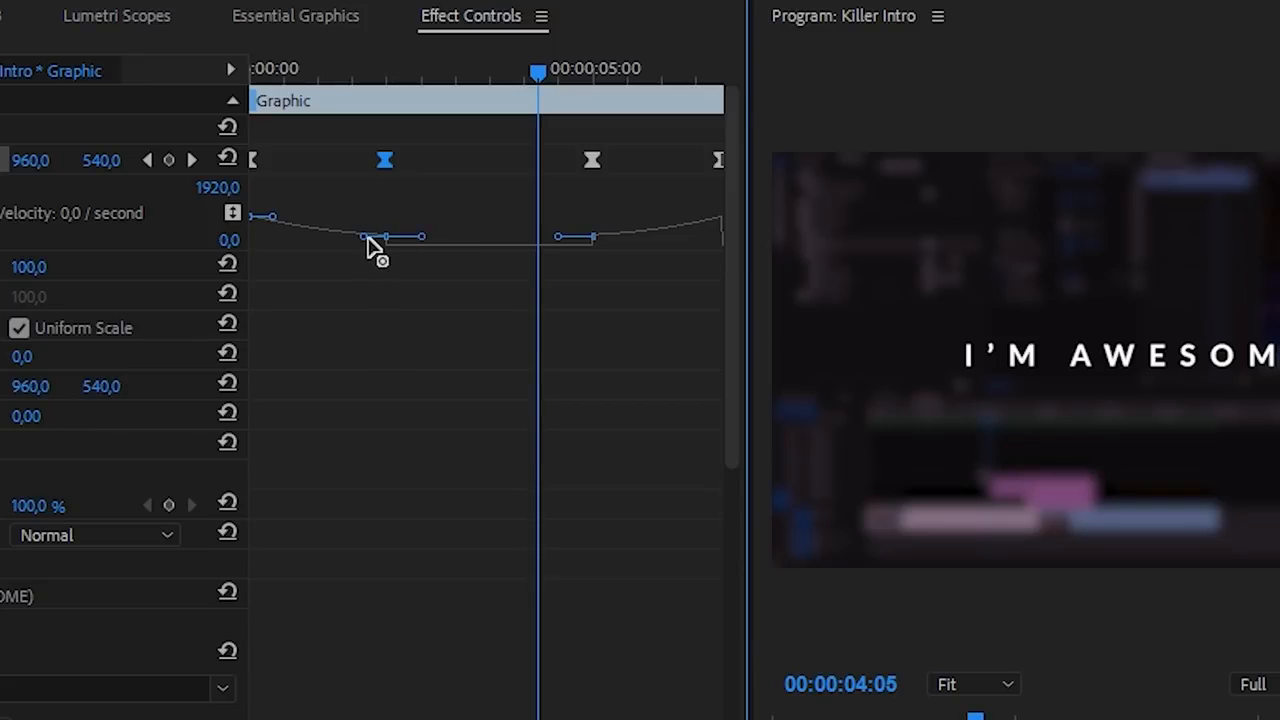
left_click_drag(365, 240, 271, 310)
left_click_drag(276, 222, 252, 227)
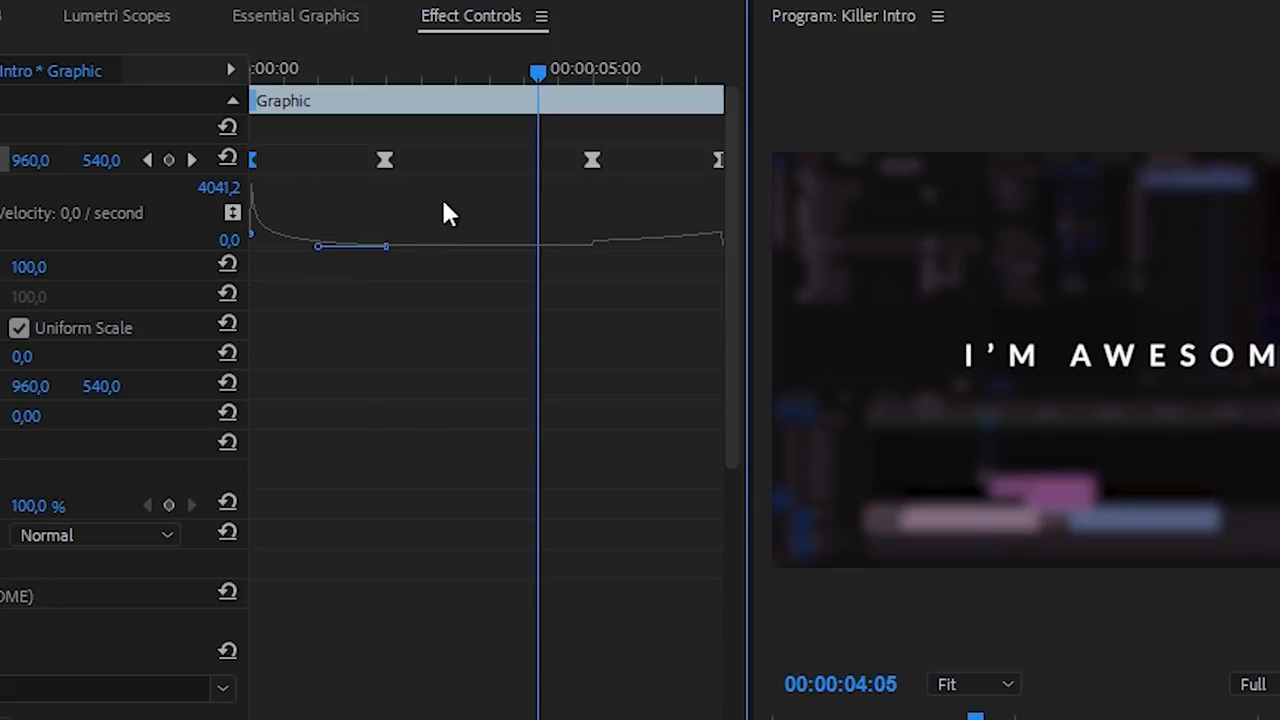
left_click(593, 160)
left_click_drag(615, 245, 697, 324)
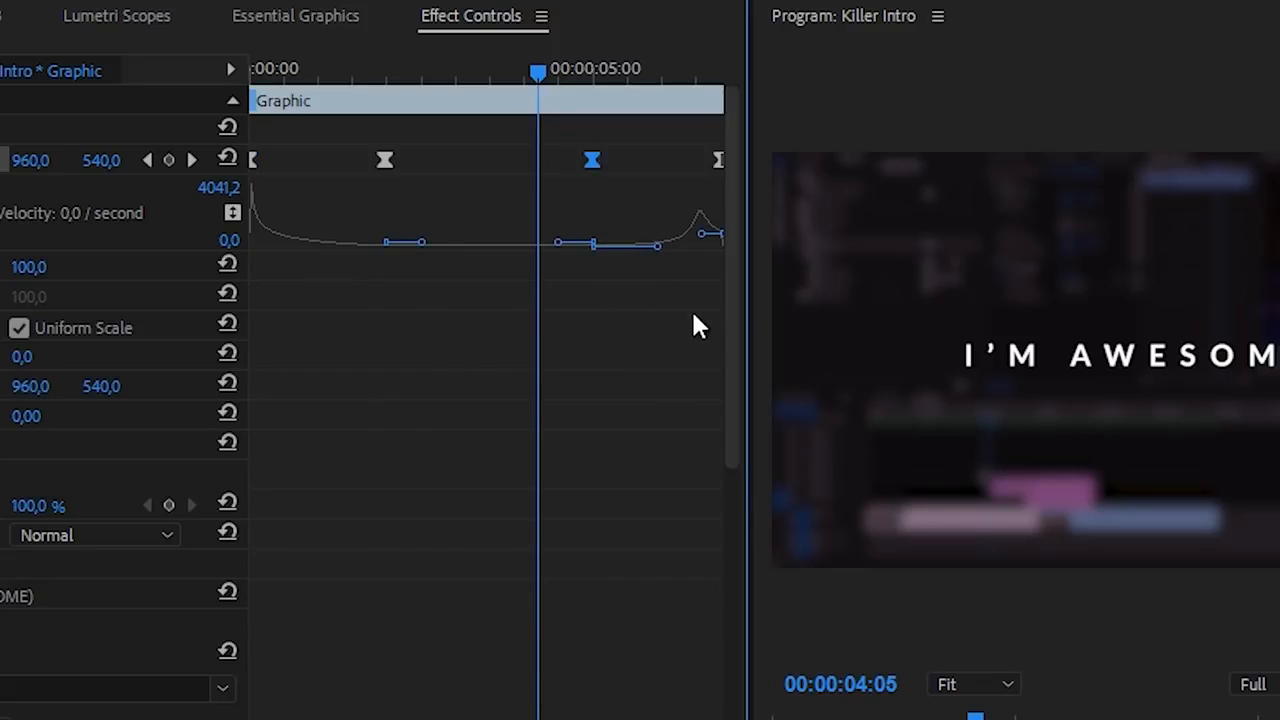
left_click(718, 238)
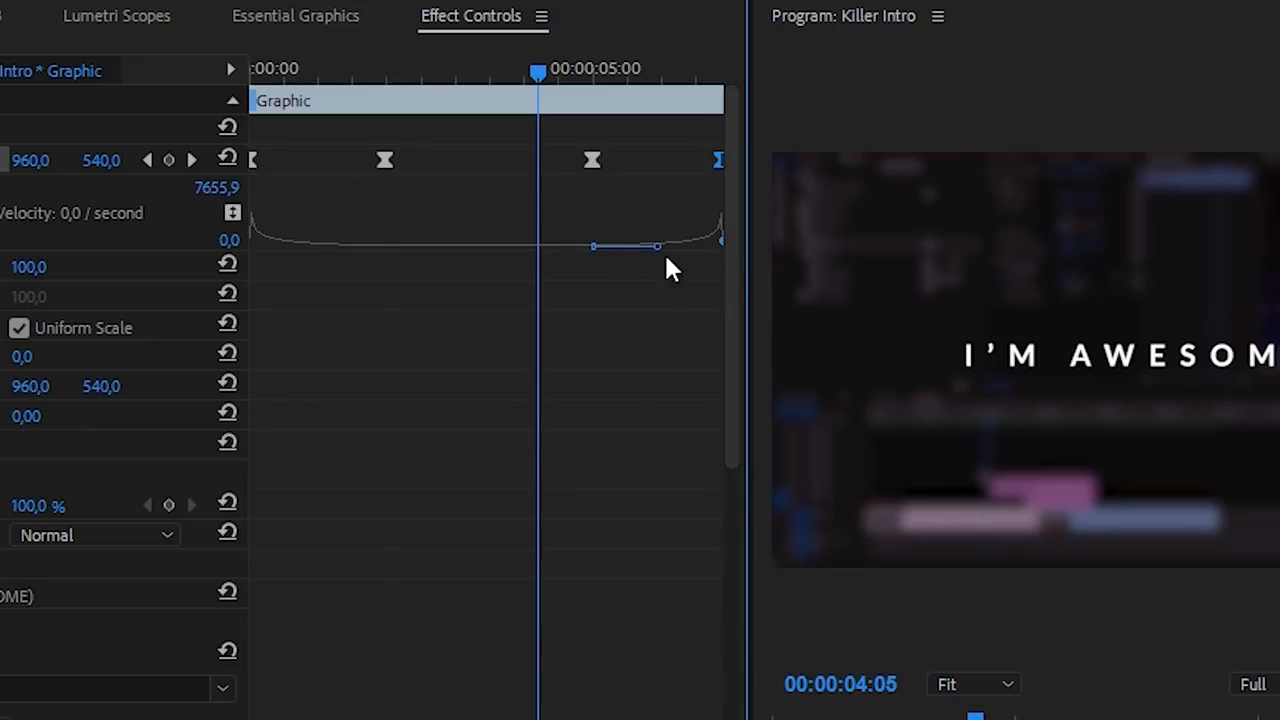
left_click_drag(537, 100, 233, 84)
key("space")
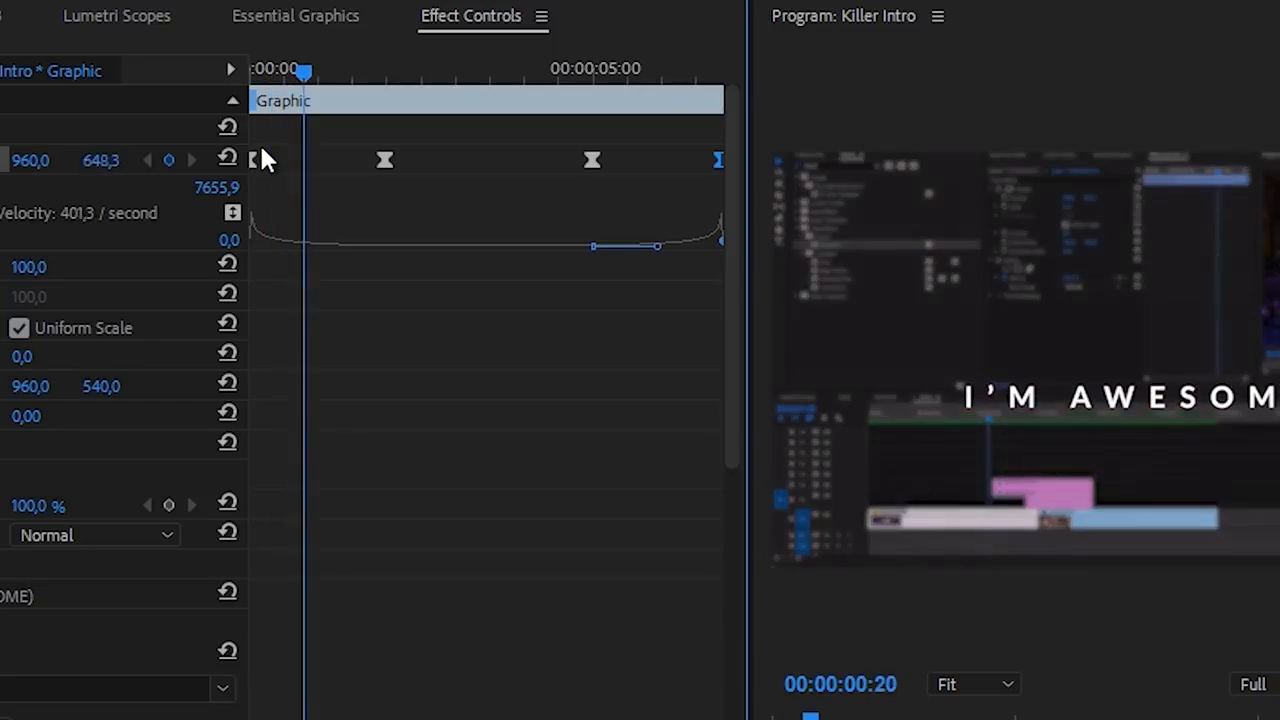
- Flatten the velocity curve's start at the first keyframe, raise the peak near the end, then preview
left_click(385, 160)
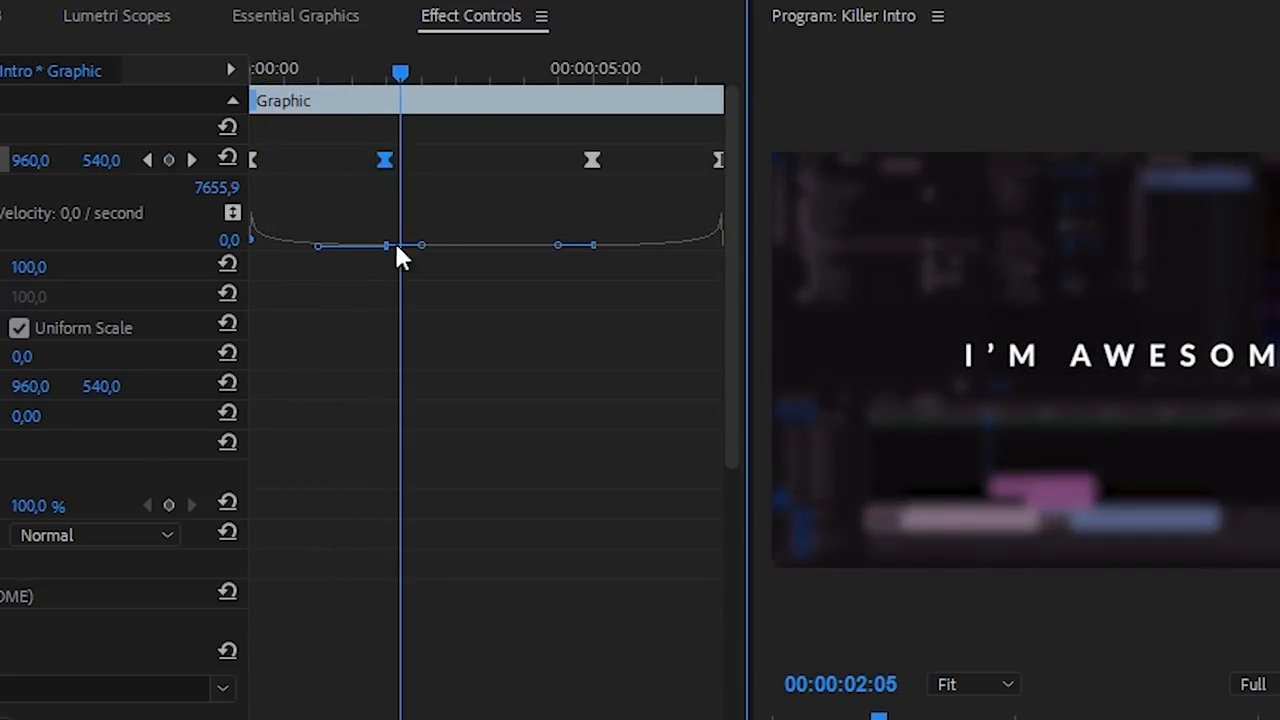
left_click(556, 248)
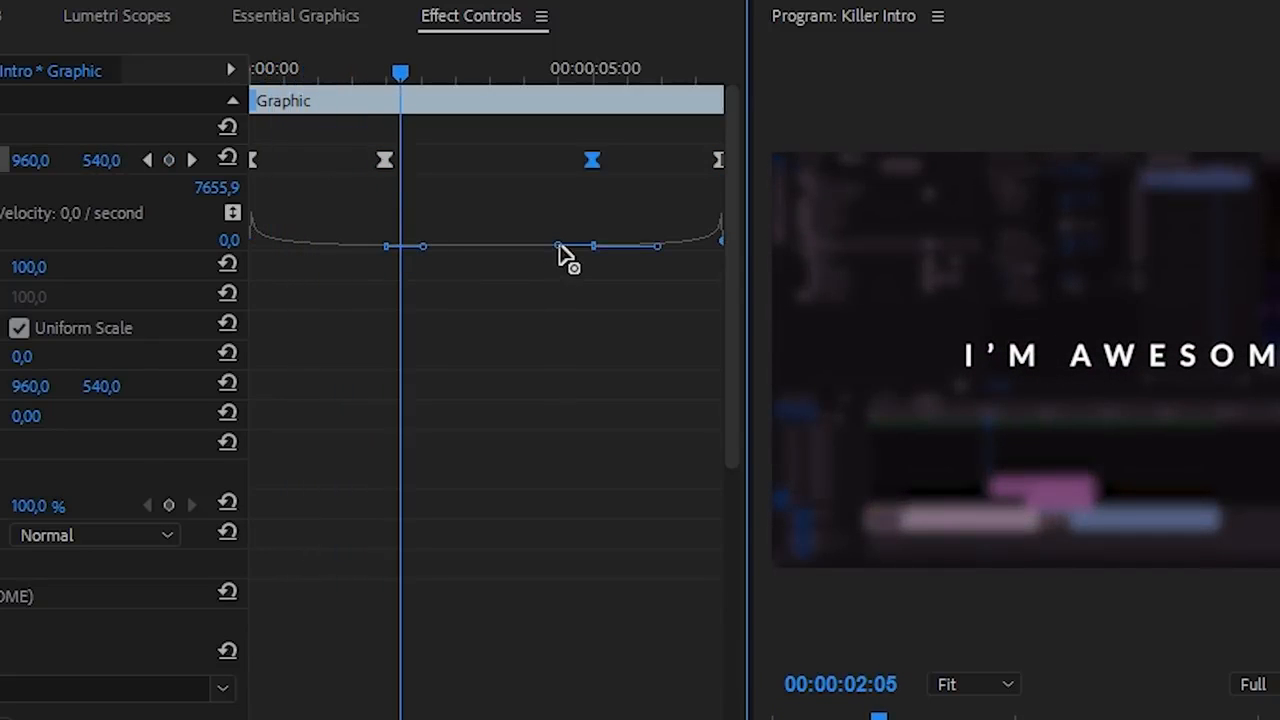
left_click(369, 70)
left_click(253, 162)
left_click_drag(258, 250, 274, 251)
left_click(718, 160)
left_click_drag(723, 249, 685, 248)
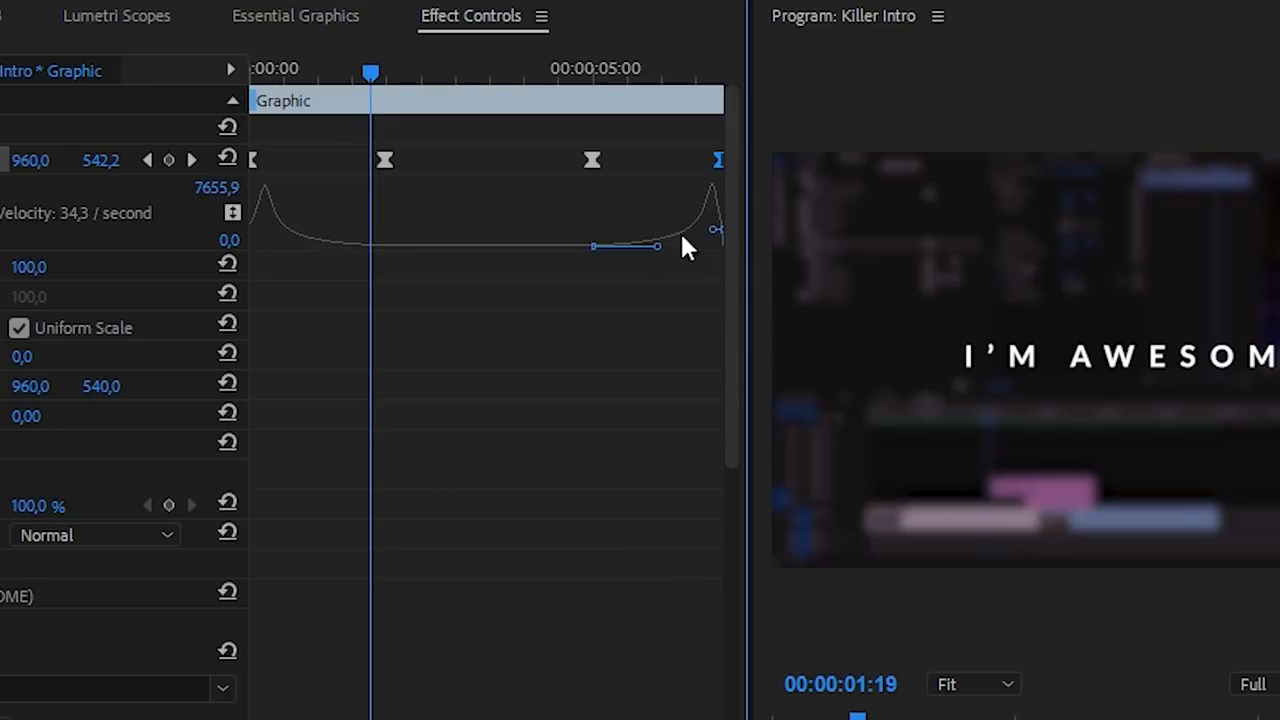
left_click_drag(380, 72, 136, 95)
key("space")
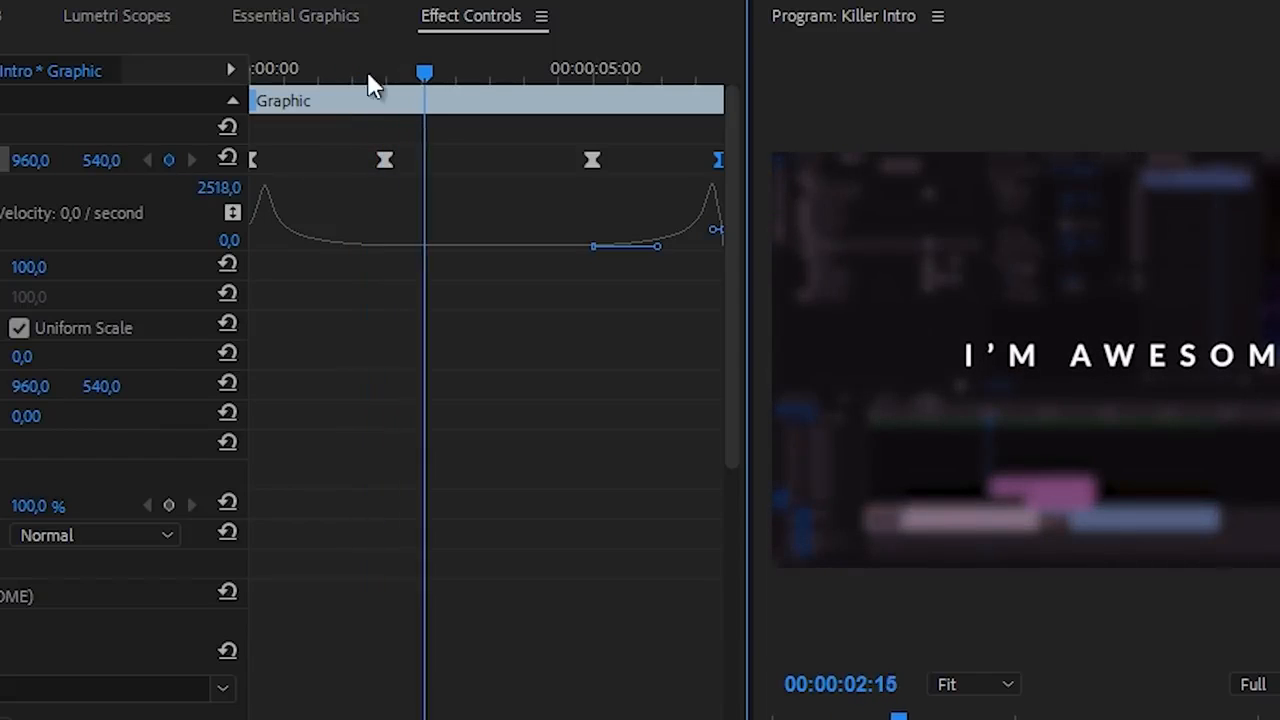
- Lengthen the eases on the settle and five-second keyframes, then replay the title animation
left_click_drag(368, 74, 335, 71)
left_click(384, 160)
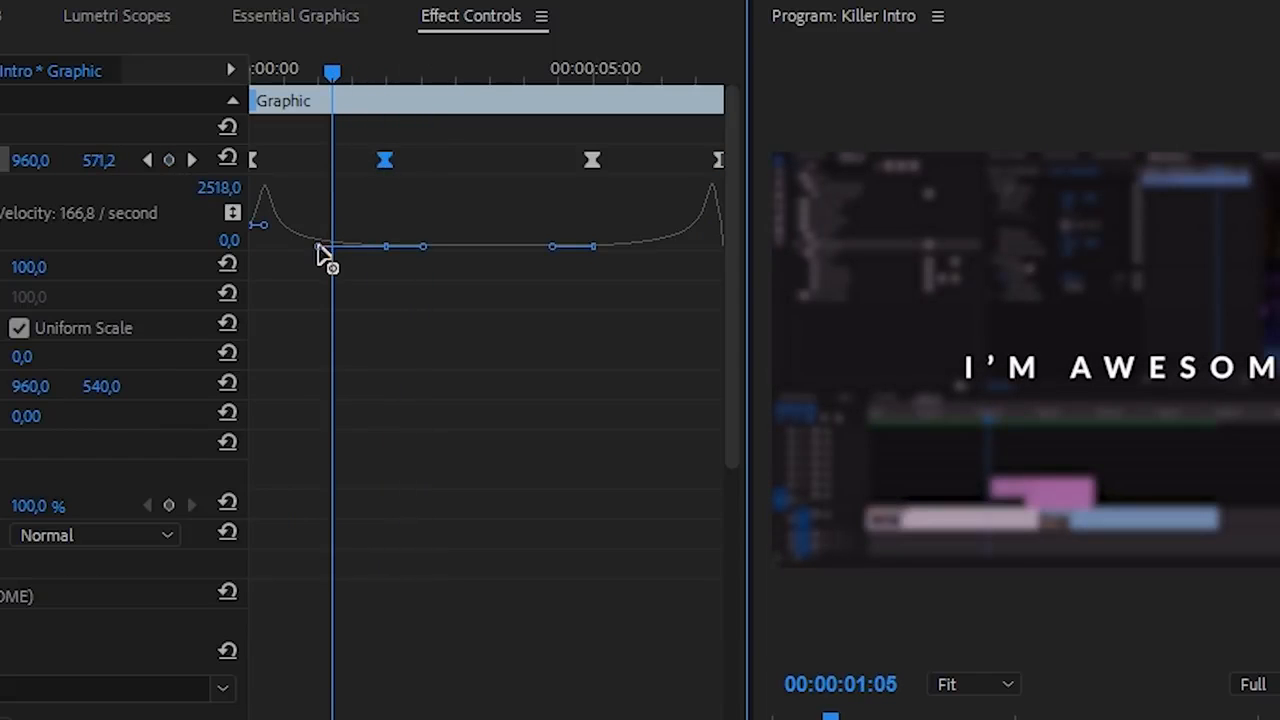
left_click_drag(320, 249, 331, 252)
left_click_drag(603, 251, 652, 258)
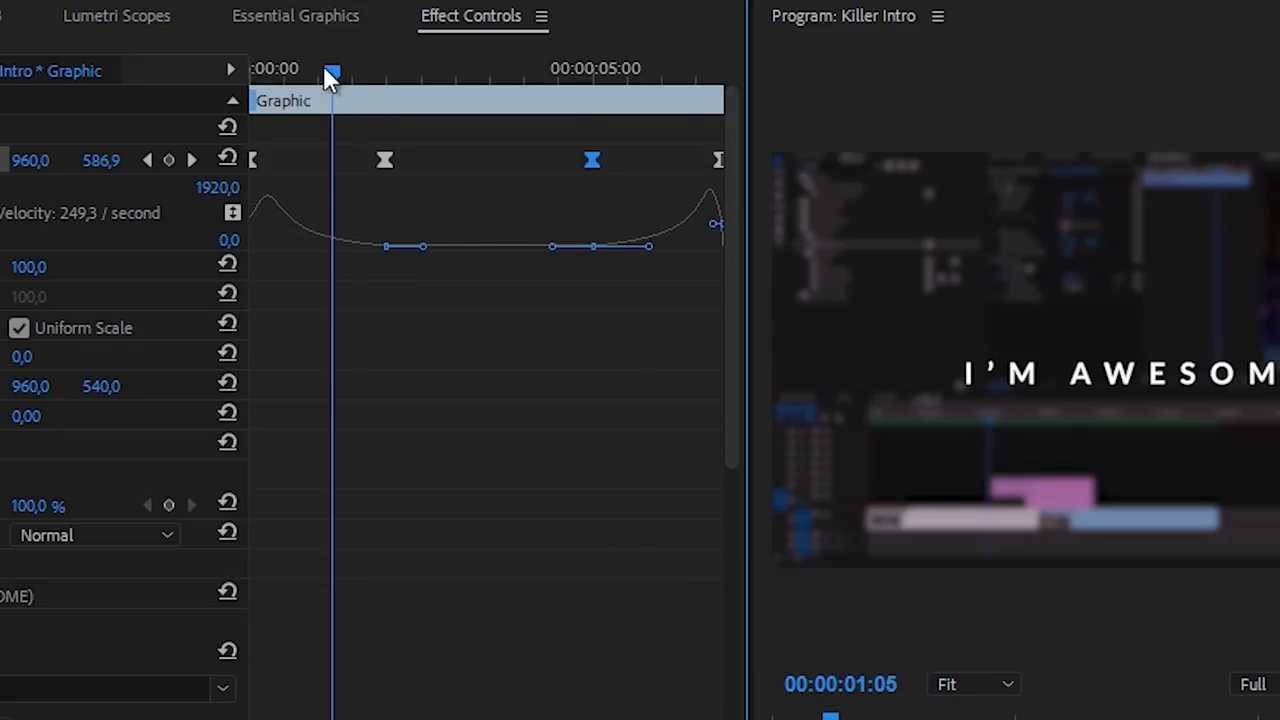
left_click_drag(329, 74, 126, 114)
key("space")
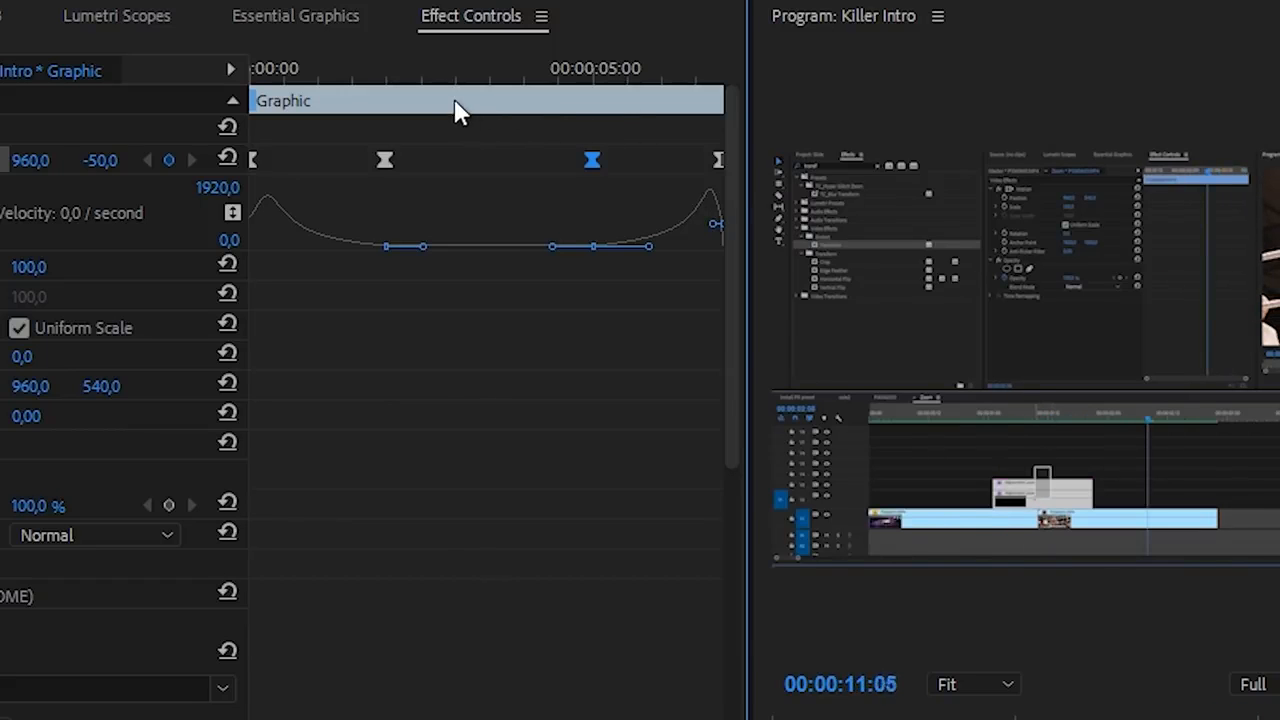
left_click(440, 72)
key("Home")
key("space")
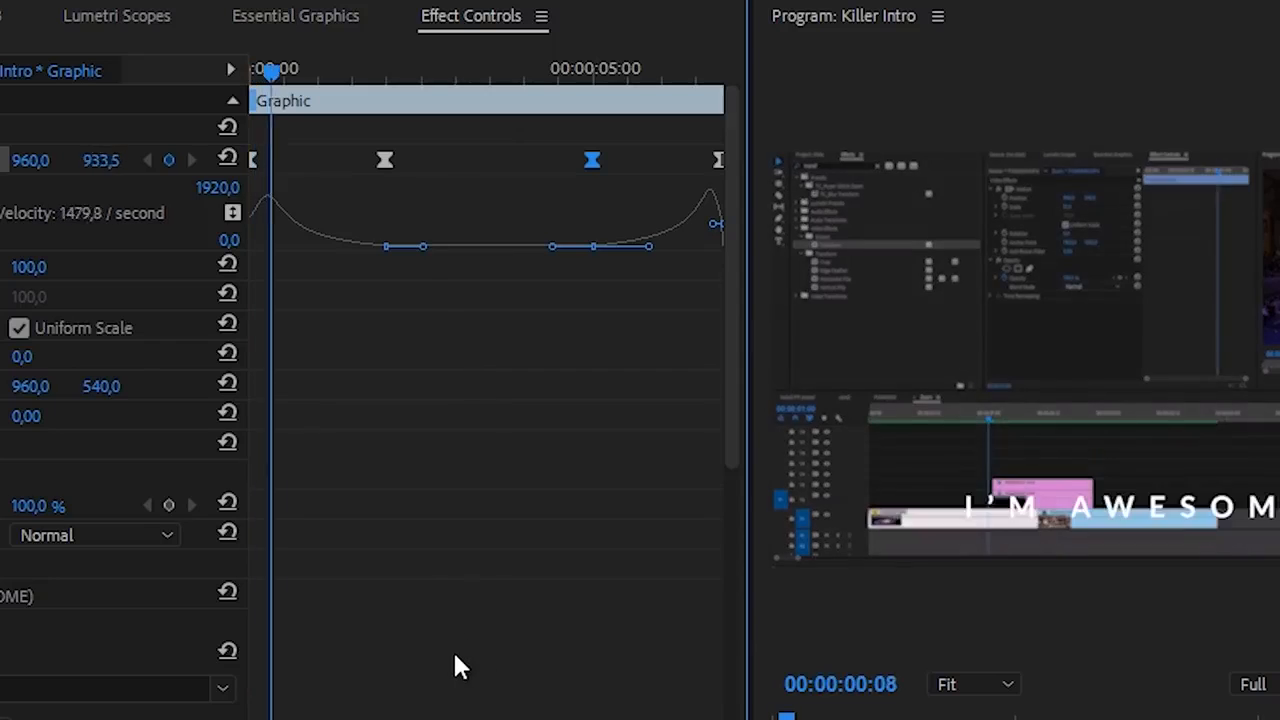
- Test the animation by lengthening the I'M AWESOME clip, then undo the change
key("space")
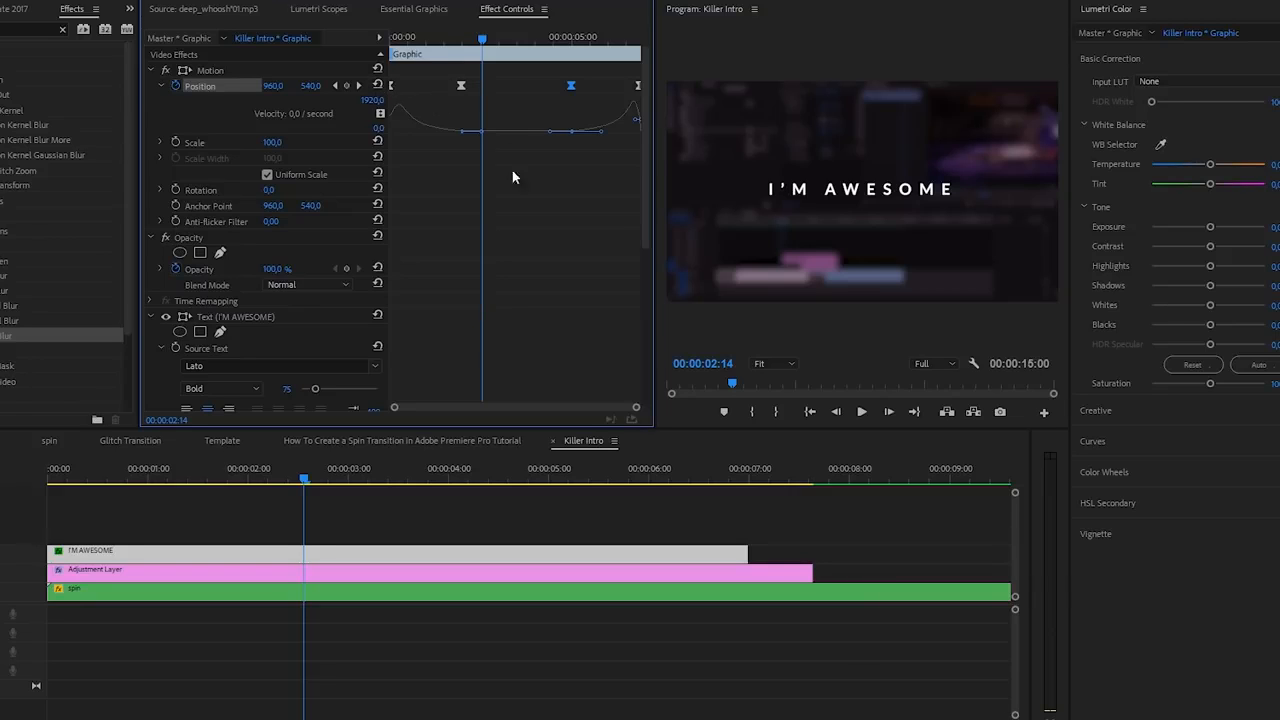
left_click_drag(748, 550, 937, 551)
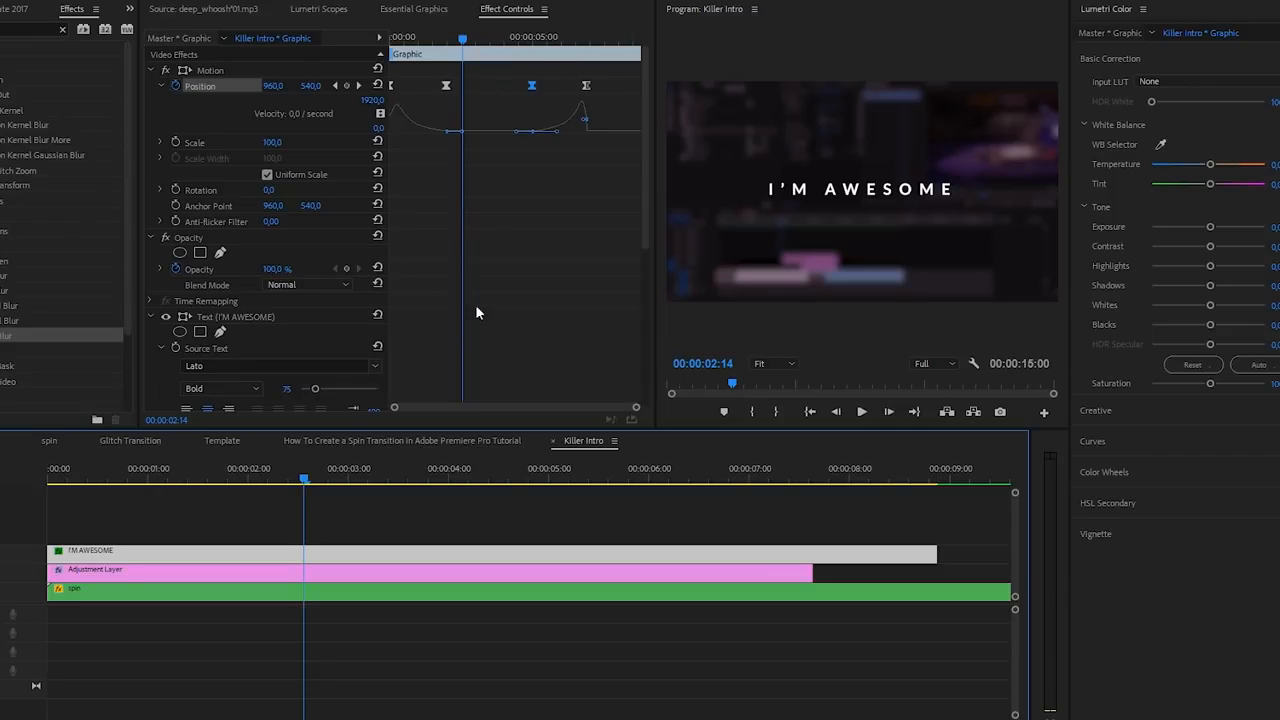
key("ctrl+z")
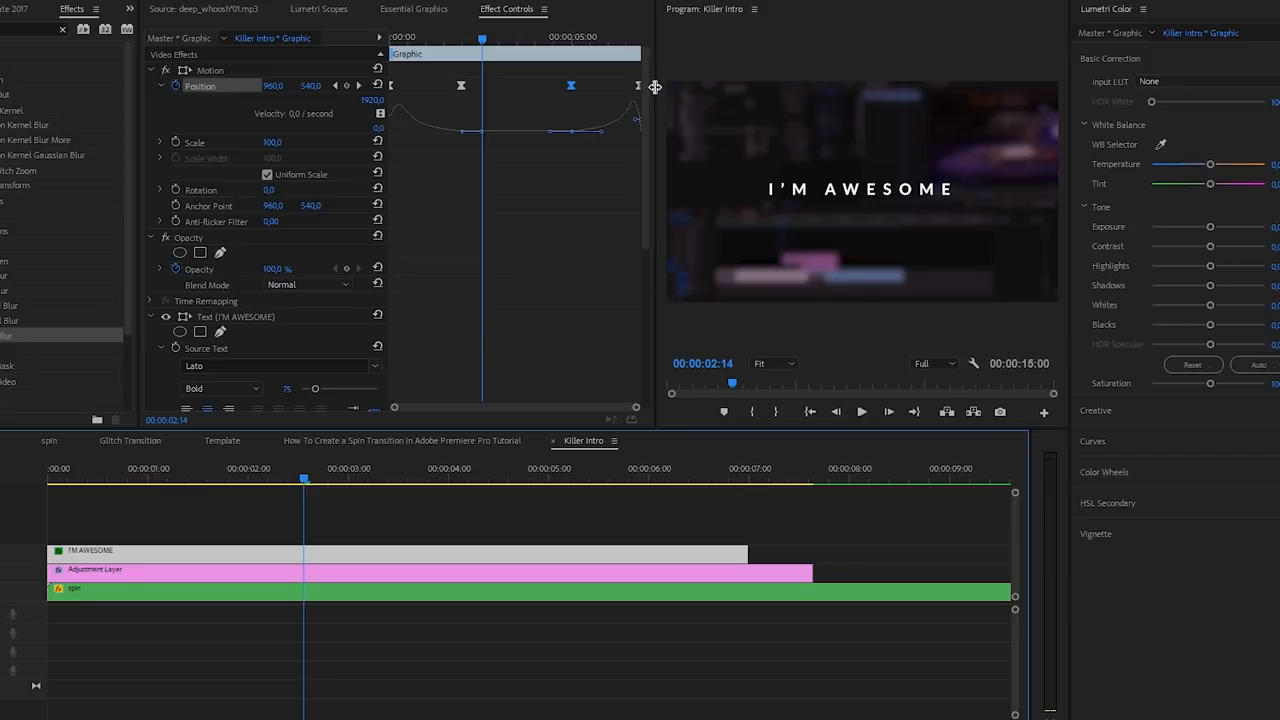
- Set a 00:00:02:04 intro and 00:00:02:03 outro, then verify by lengthening the clip and undoing
left_click_drag(655, 88, 718, 95)
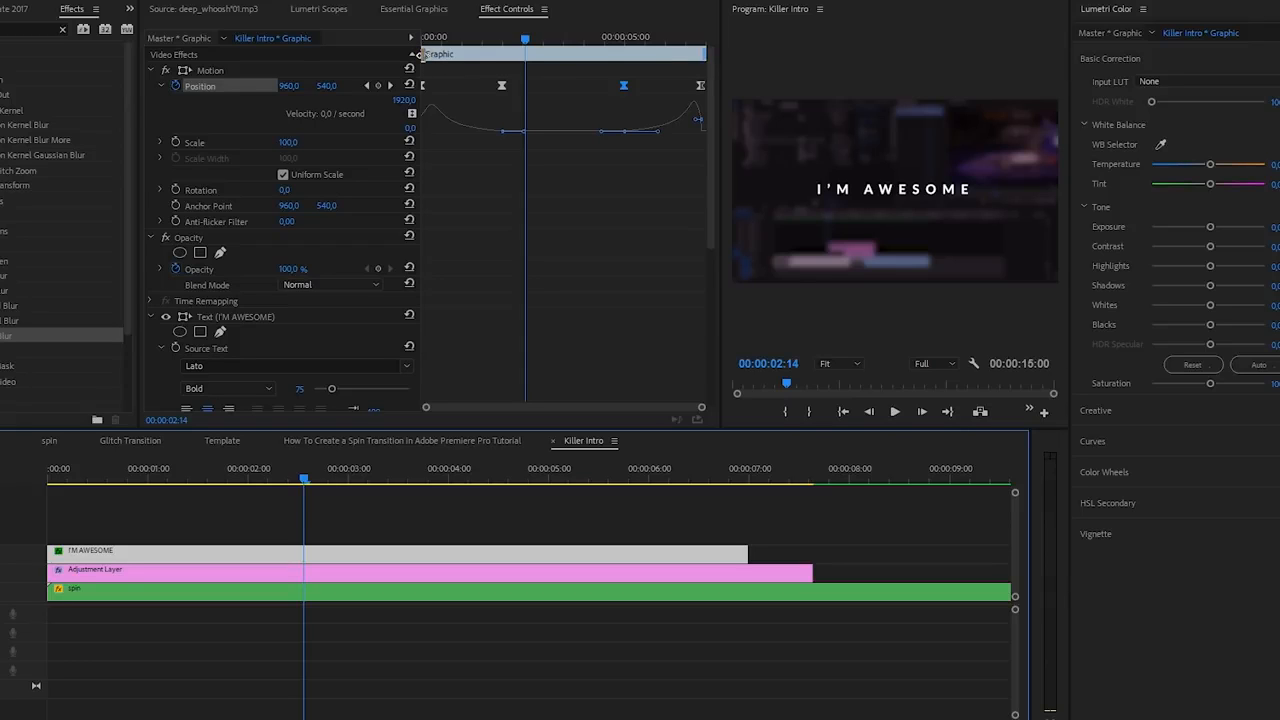
mouse_move(418, 53)
left_mouse_down()
mouse_move(526, 46)
mouse_move(514, 62)
left_mouse_up()
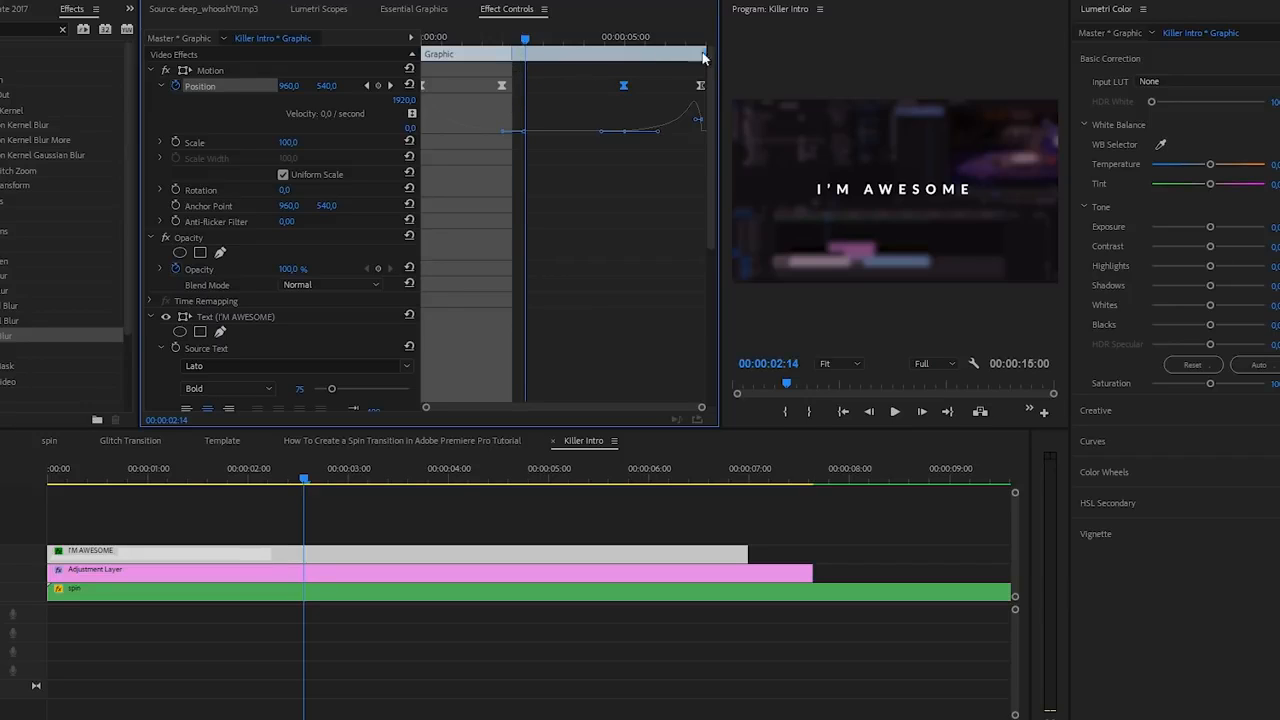
left_click_drag(703, 54, 615, 53)
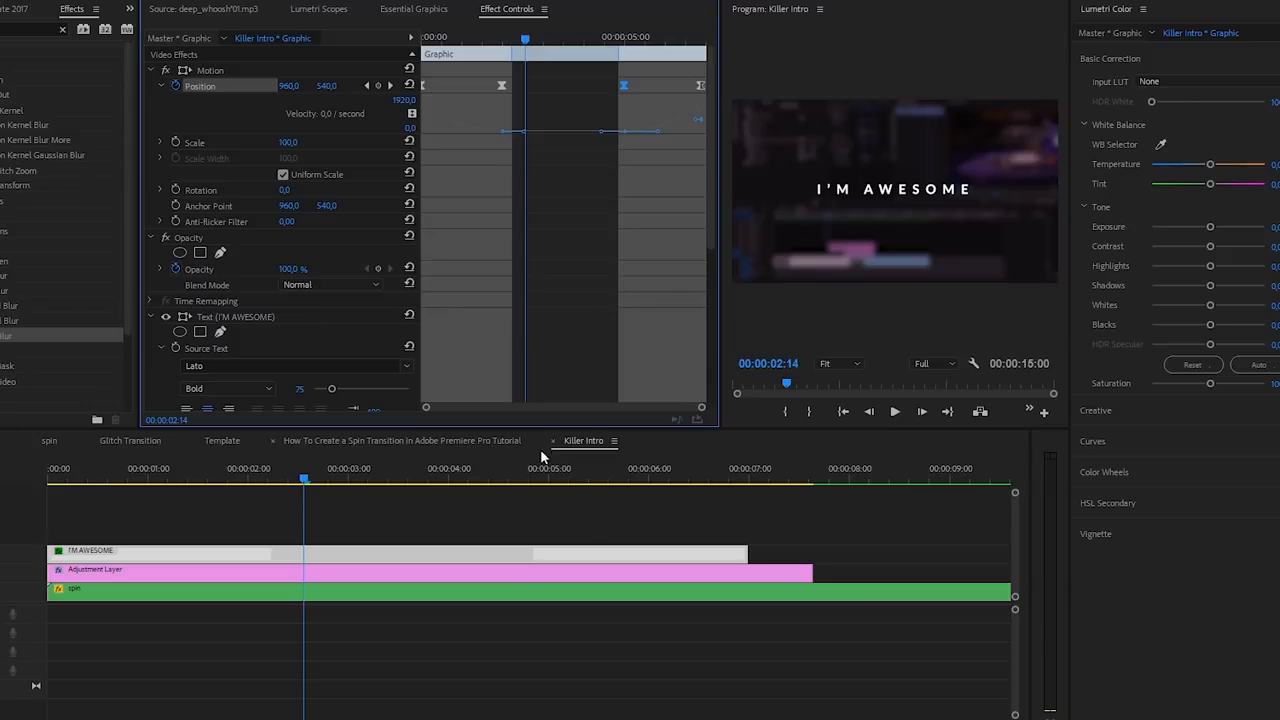
scroll(555, 527, "down", 5)
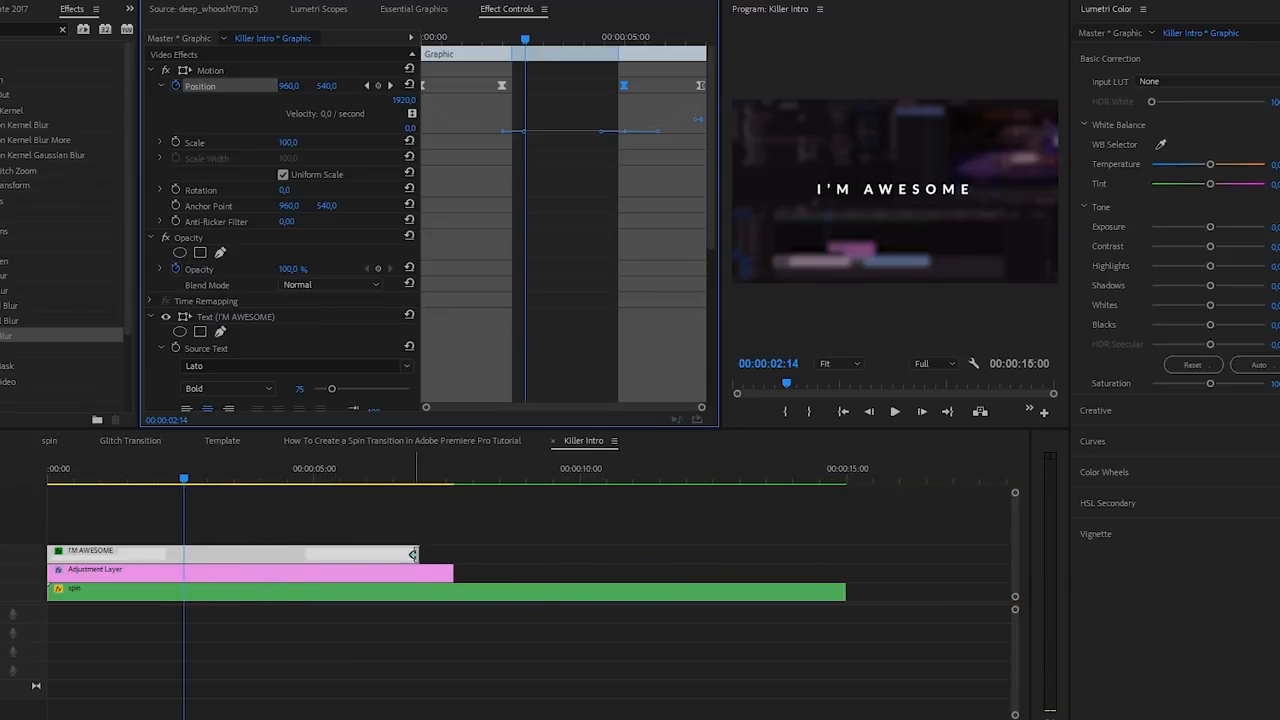
left_click_drag(481, 549, 284, 549)
key("ctrl+z")
key("ctrl+z")
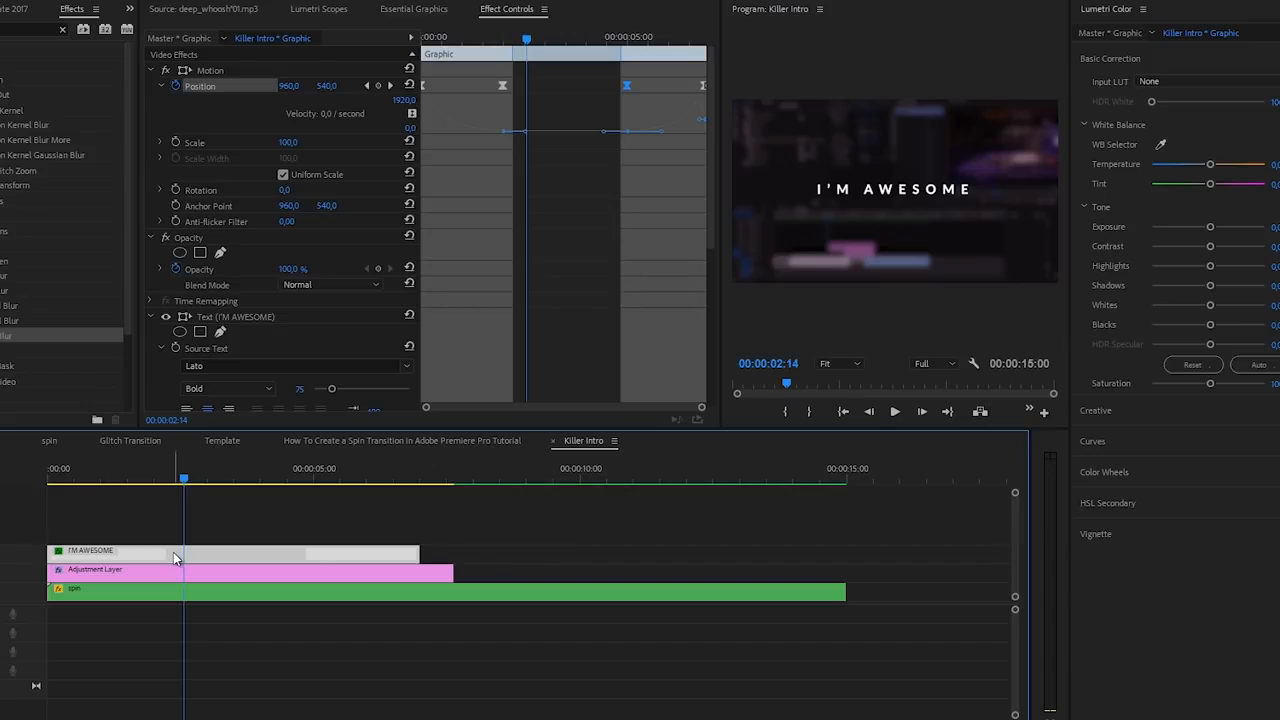
- Alt-drag a copy of the I'M AWESOME clip one track up and select its Position keyframes
left_click_drag(173, 553, 184, 534)
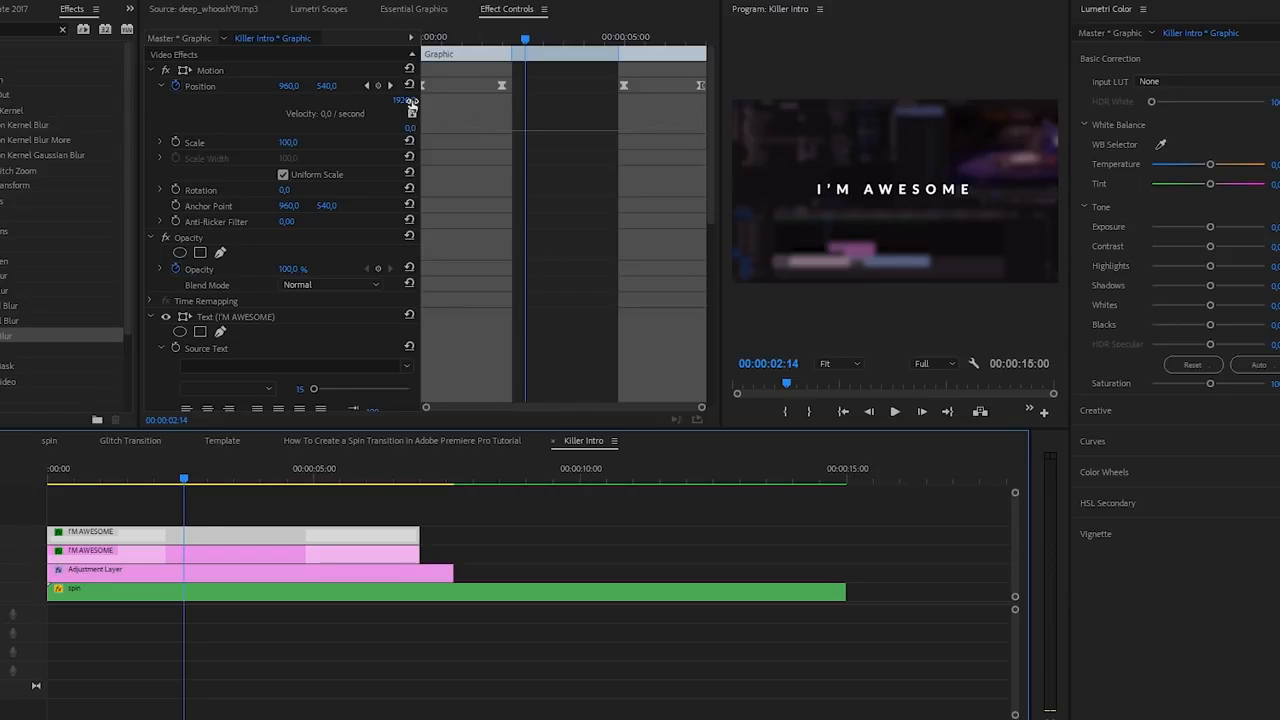
left_click(203, 86)
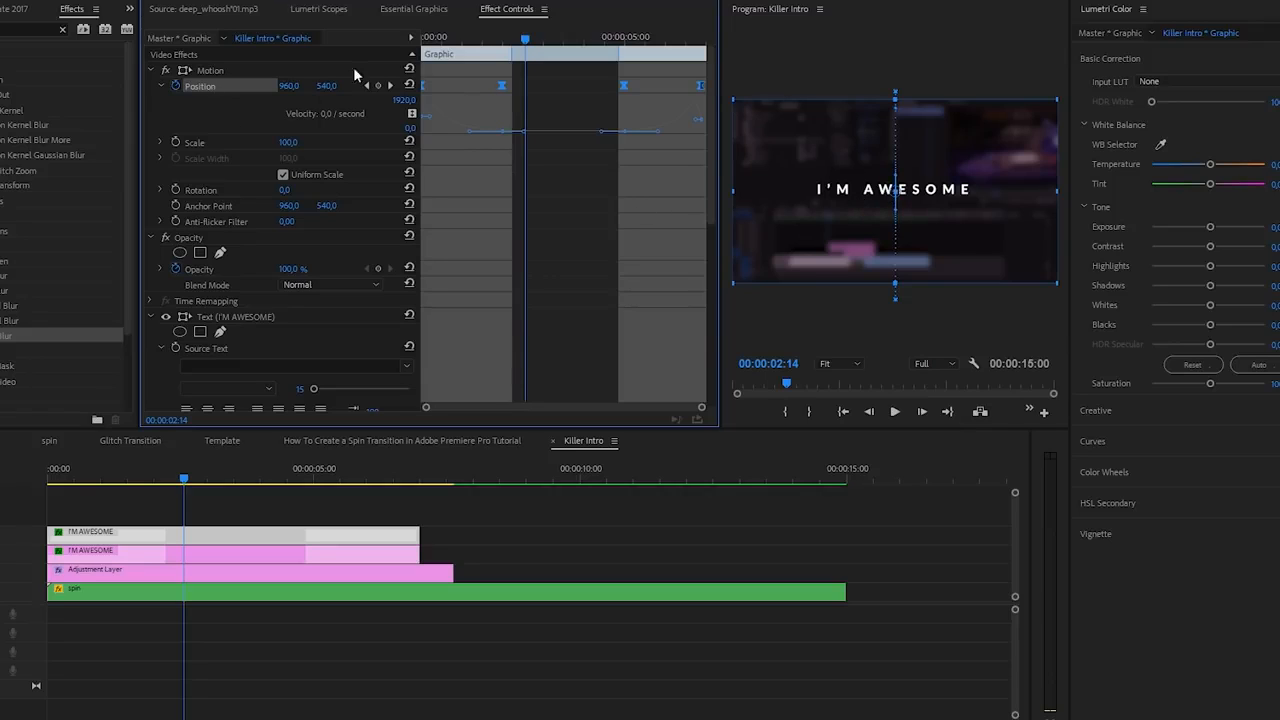
- Lower the duplicate title's Position Y so it sits beneath I'M AWESOME
left_click(414, 10)
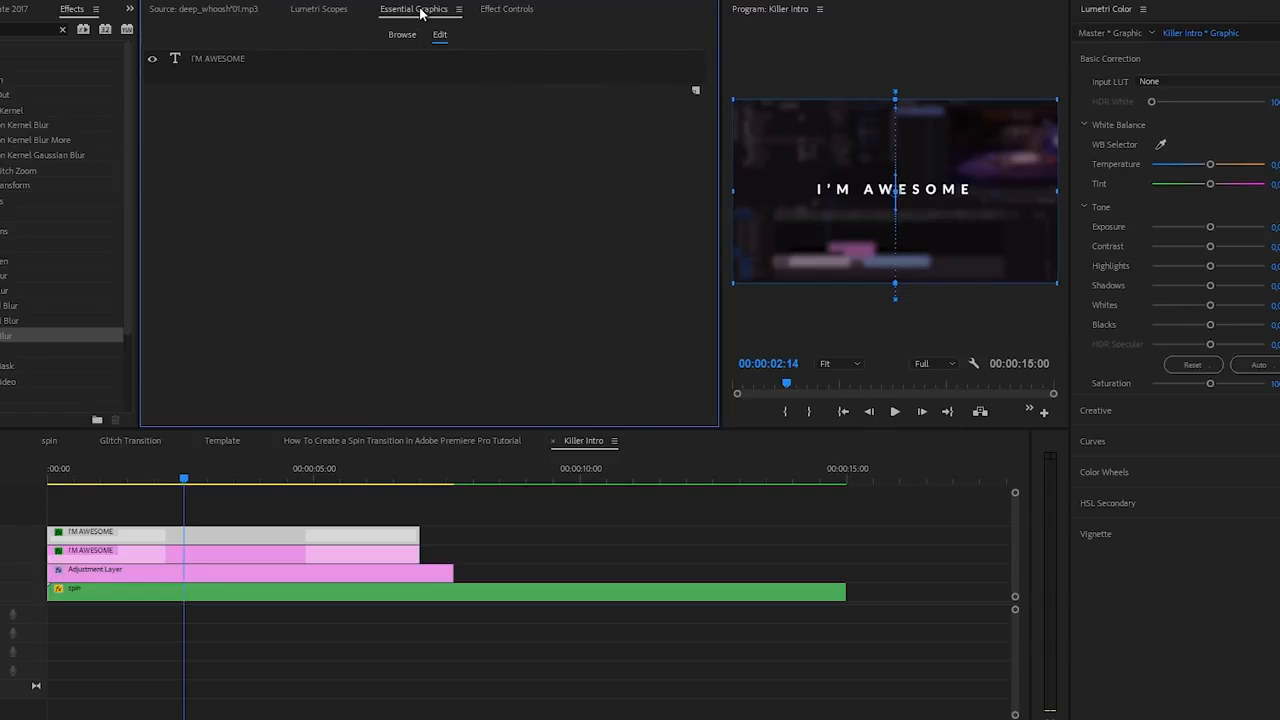
left_click(248, 58)
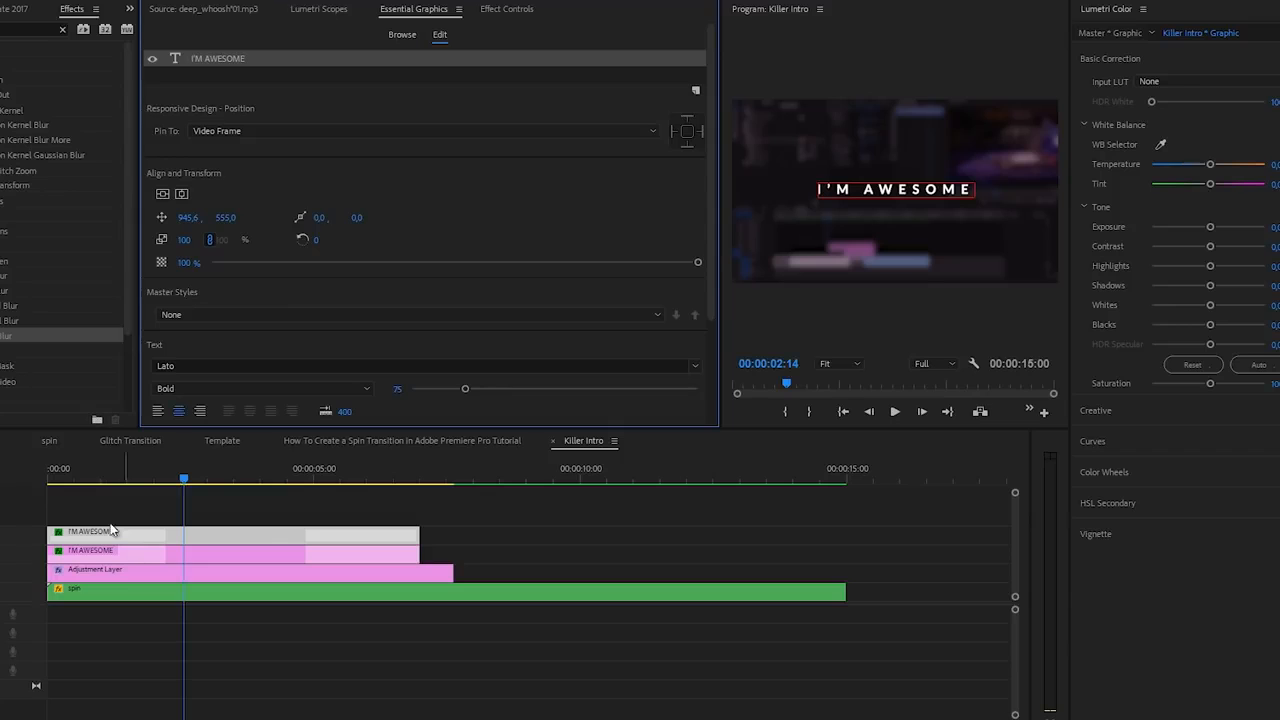
left_click_drag(226, 218, 342, 228)
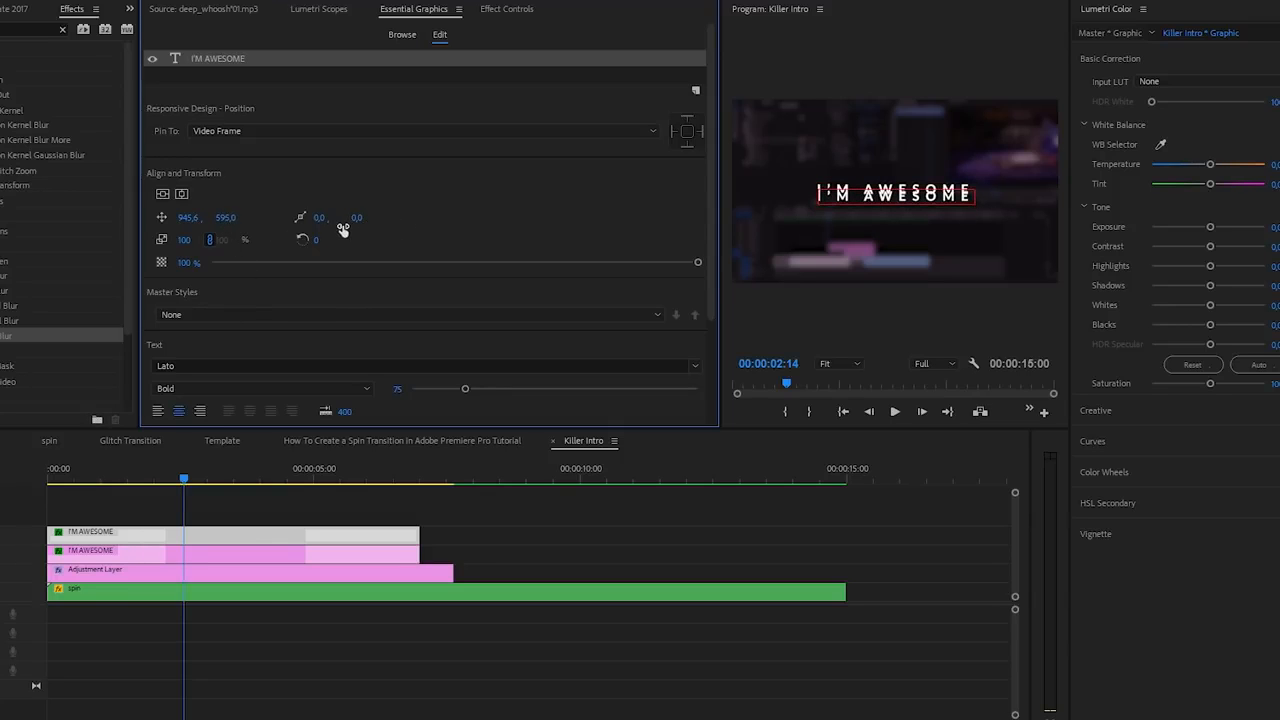
left_click(175, 554)
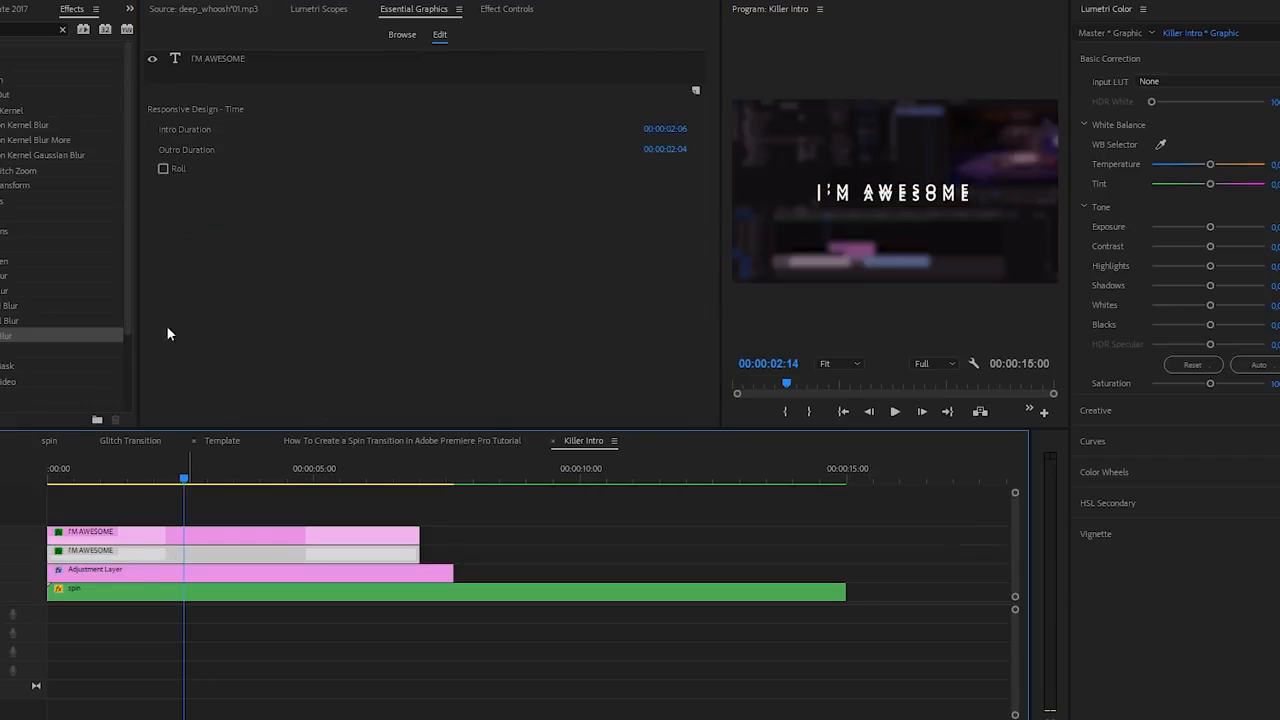
left_click(216, 58)
left_click_drag(226, 217, 218, 220)
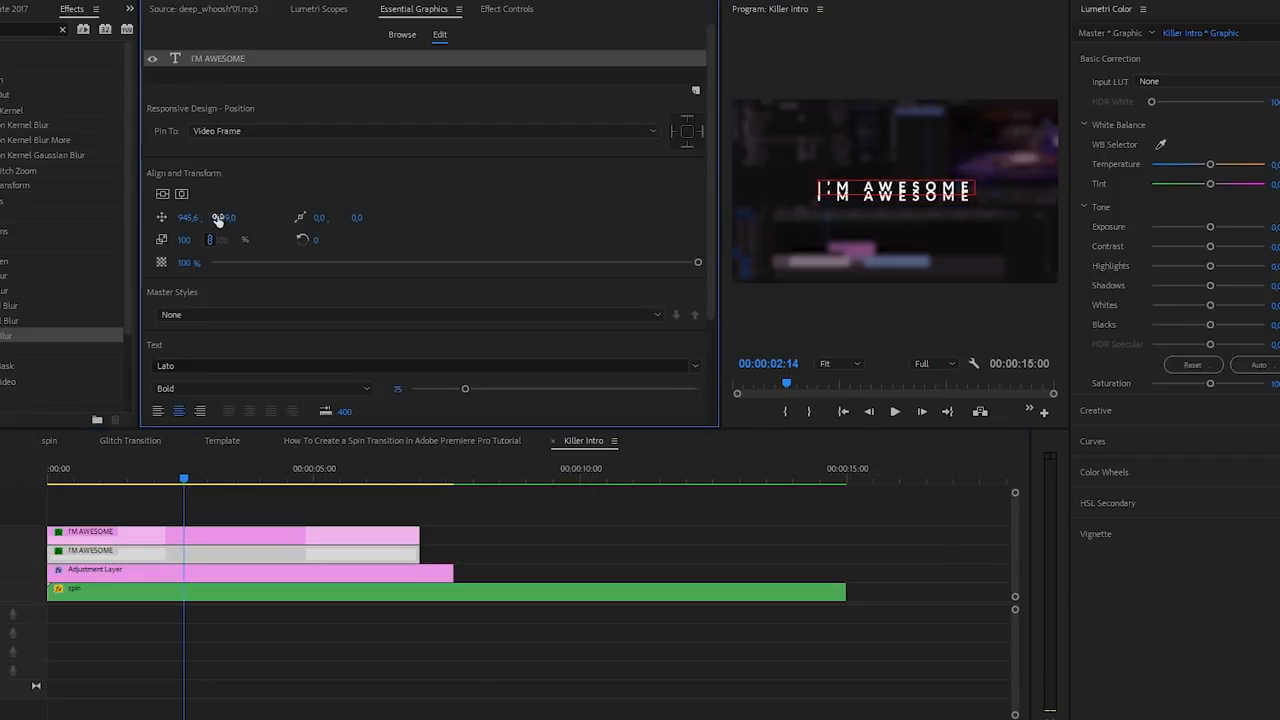
left_click(180, 550)
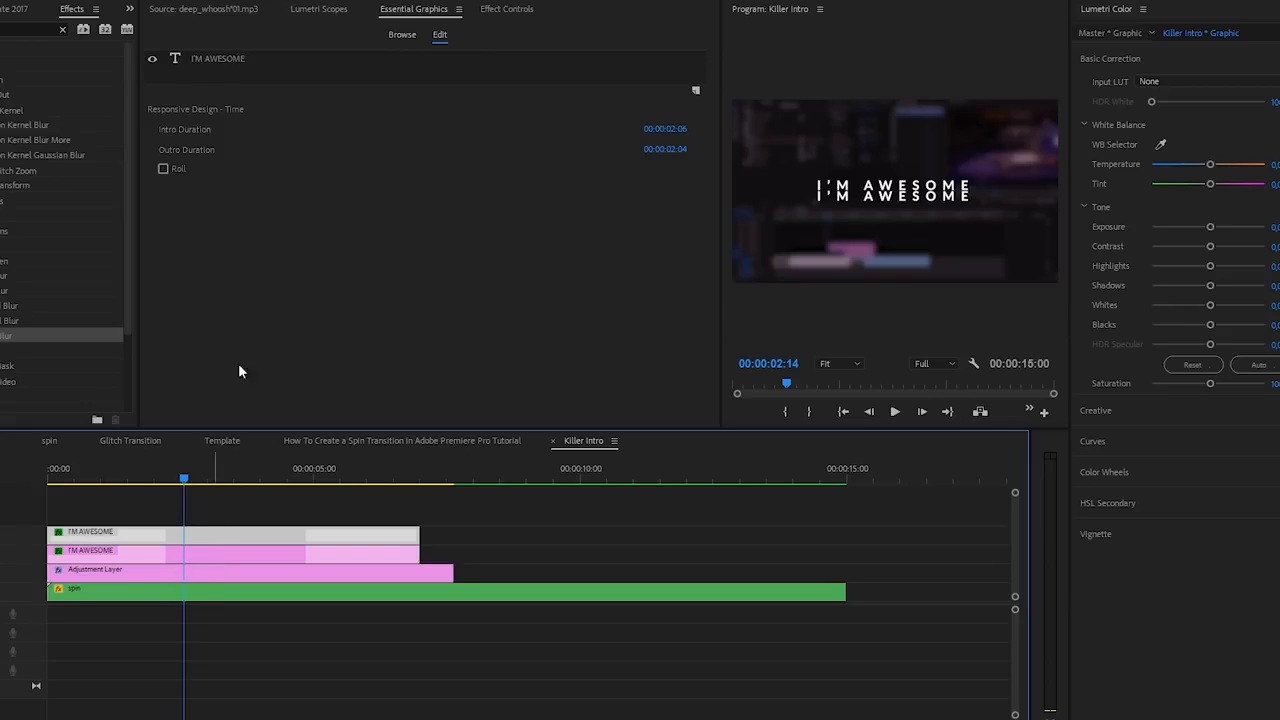
left_click(227, 62)
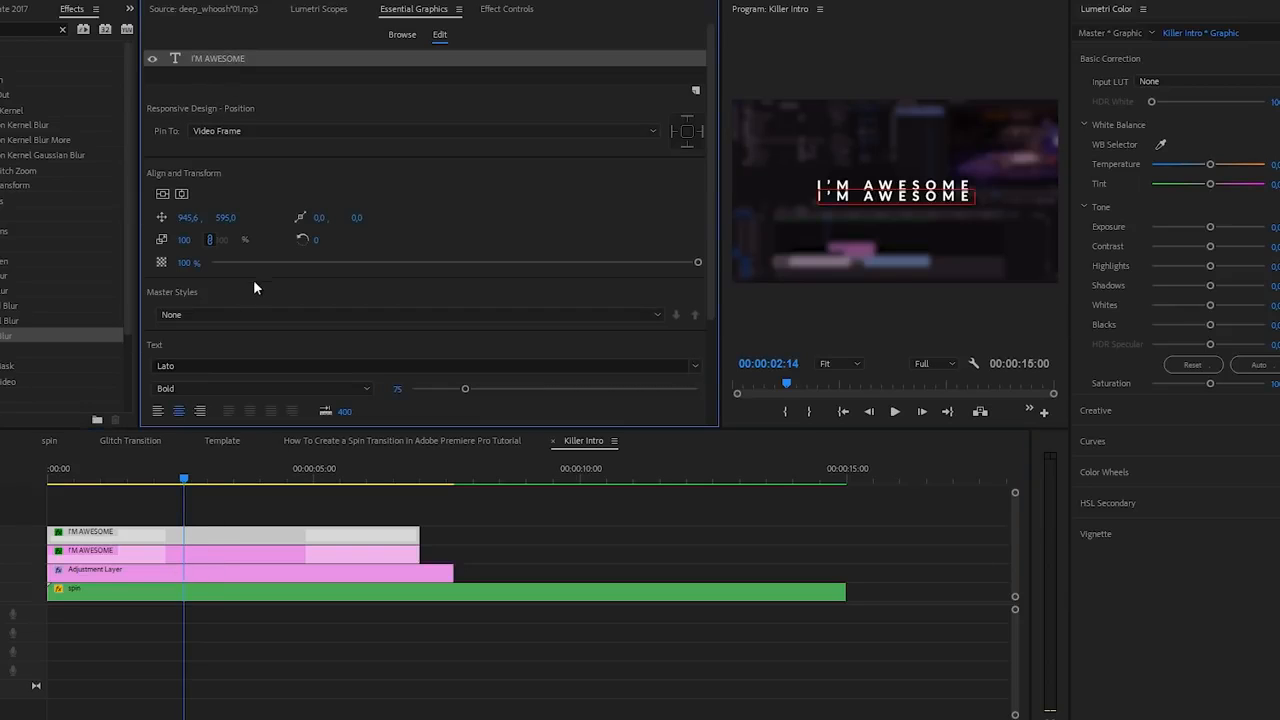
- Make the lower title Light weight, size 50, reading 'SUBSCRIBE FOR MORE'
left_click(189, 388)
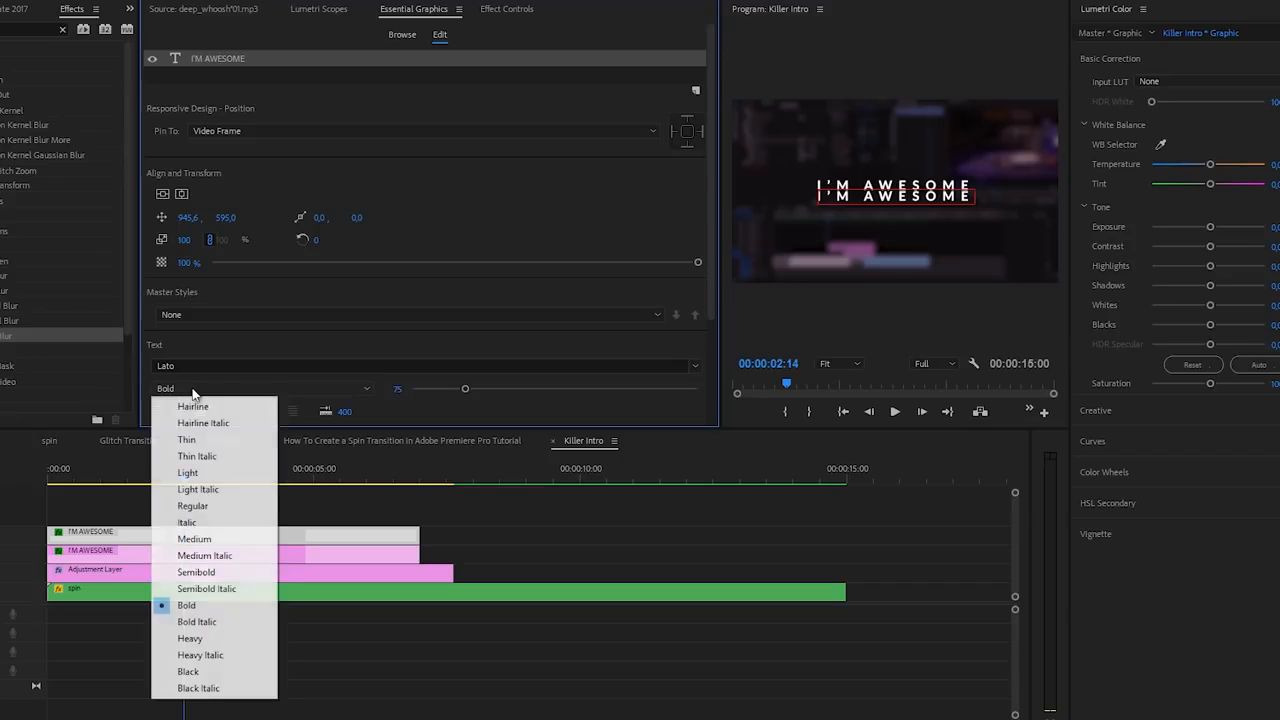
left_click(203, 473)
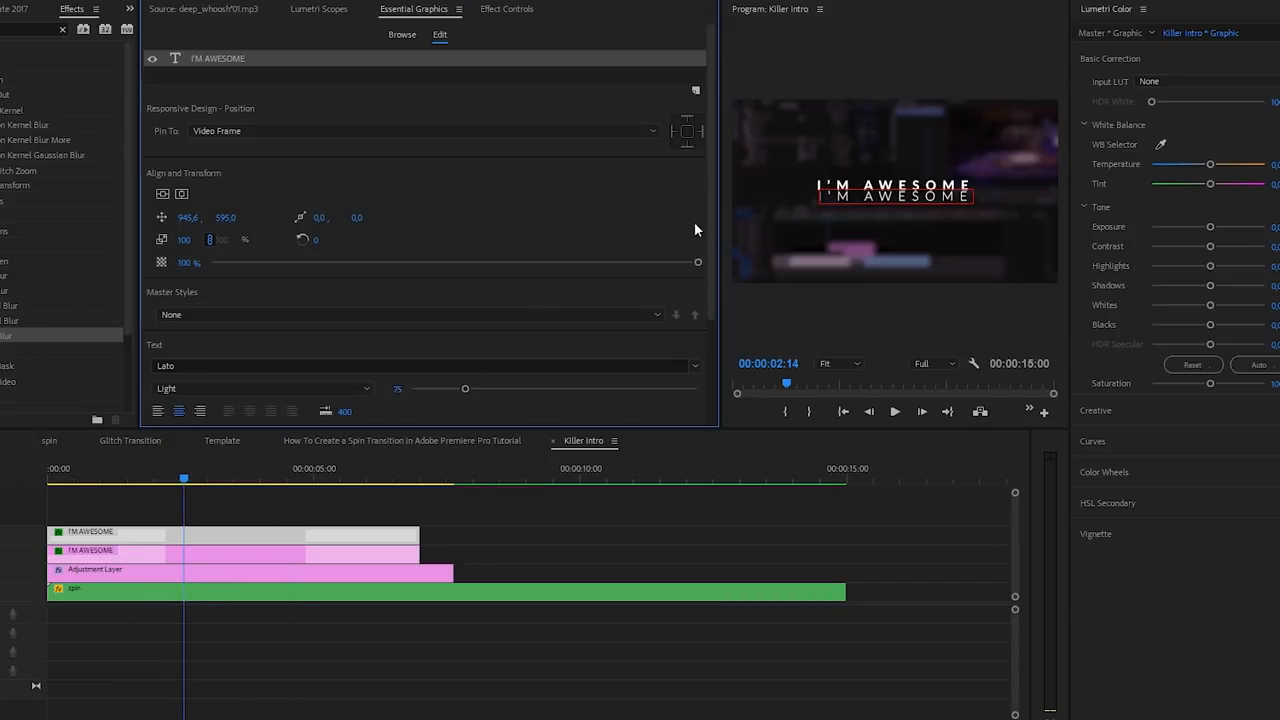
scroll(711, 250, "down", 2)
left_click_drag(465, 298, 454, 300)
left_click_drag(184, 341, 187, 347)
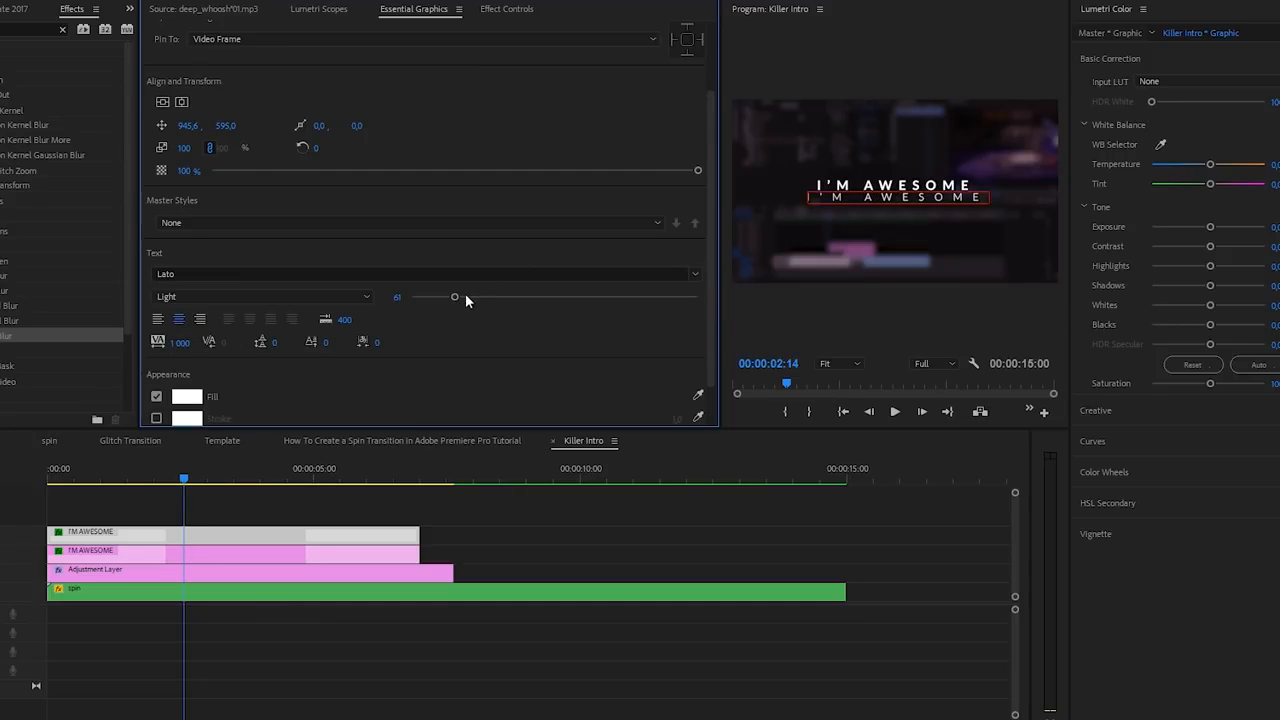
left_click(893, 199)
key("BackSpace")
type("SUBSCRIBE FOR MORE")
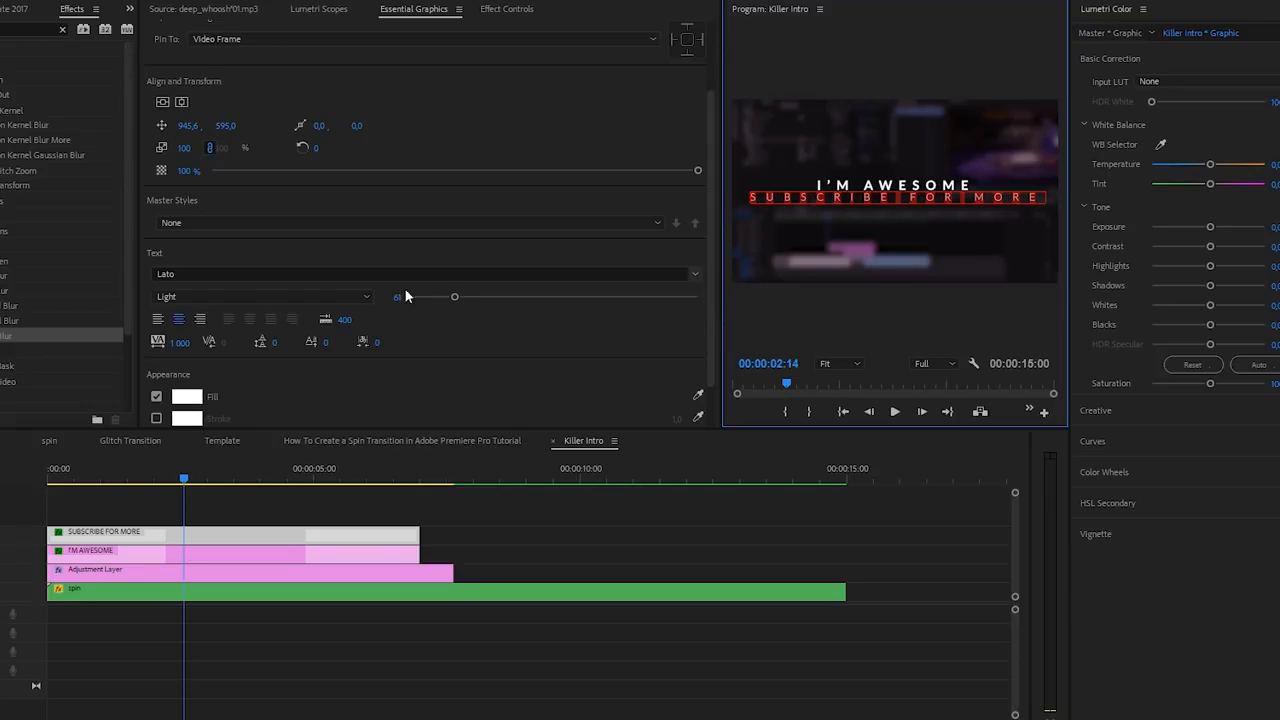
left_click_drag(454, 296, 447, 299)
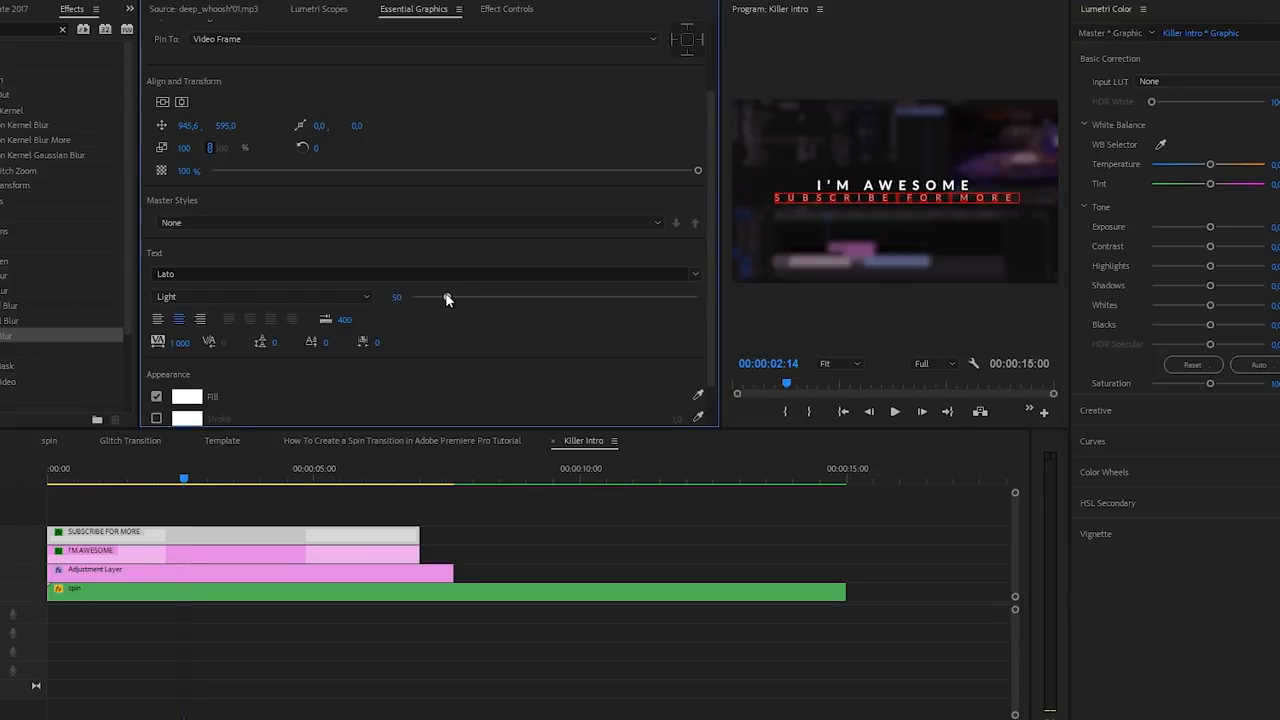
left_click(868, 190)
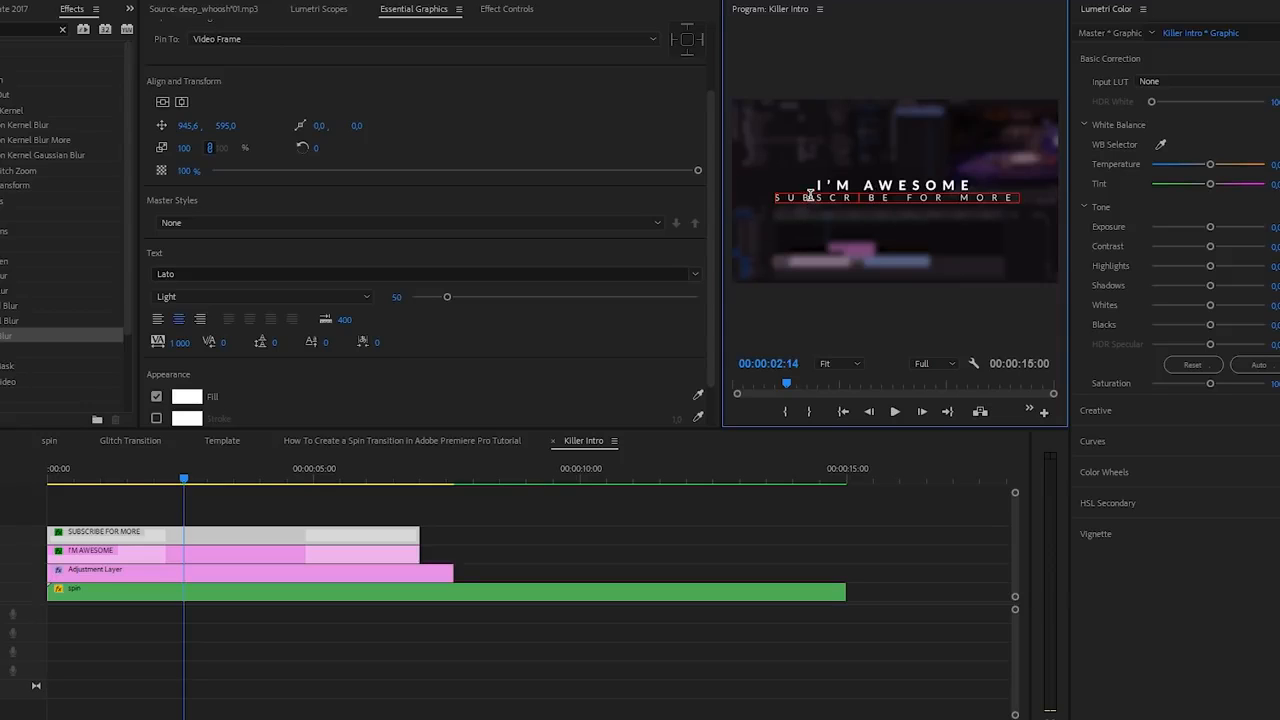
- Set the SUBSCRIBE FOR MORE line's tracking to 750
left_click(181, 341)
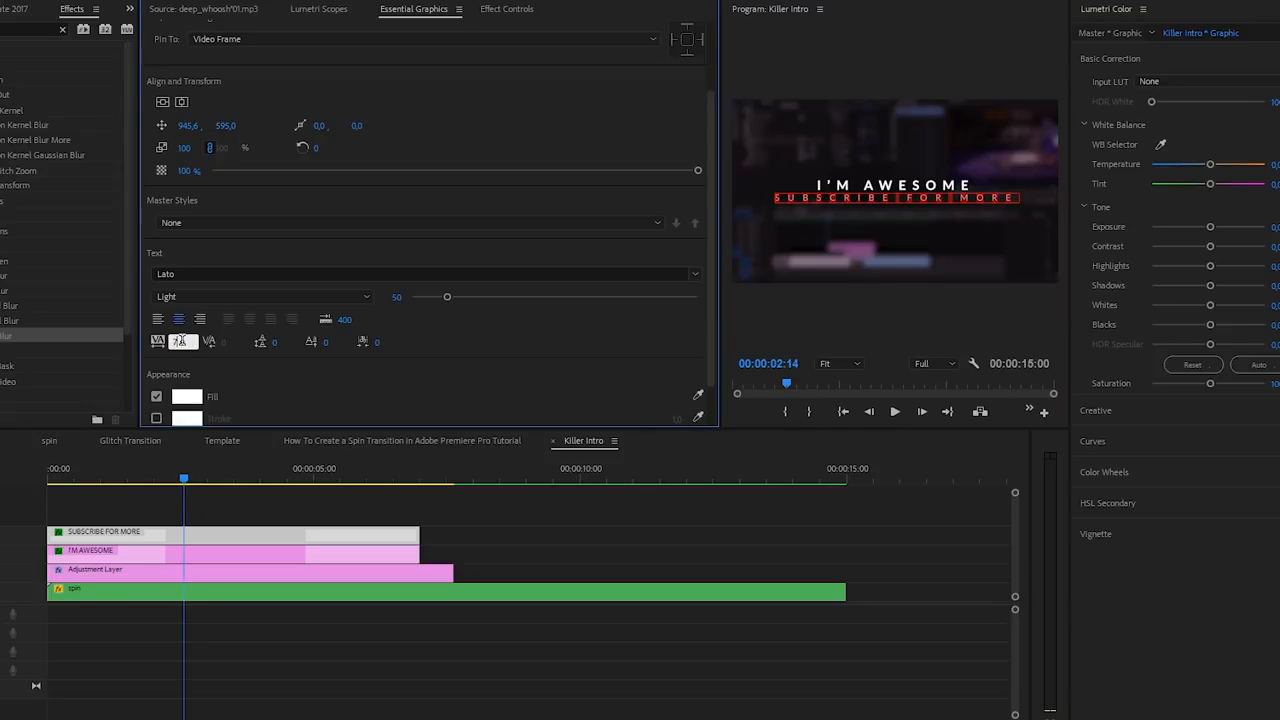
type("750")
key("Return")
left_click(848, 195)
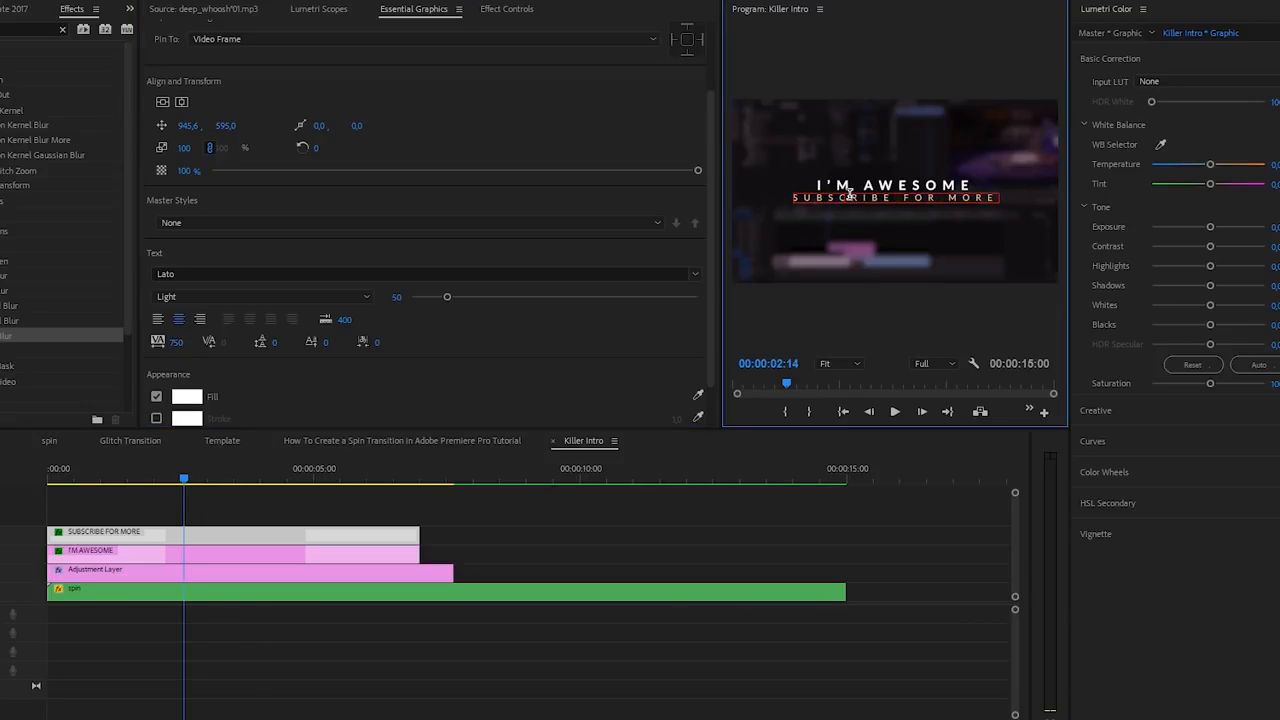
left_click(232, 551)
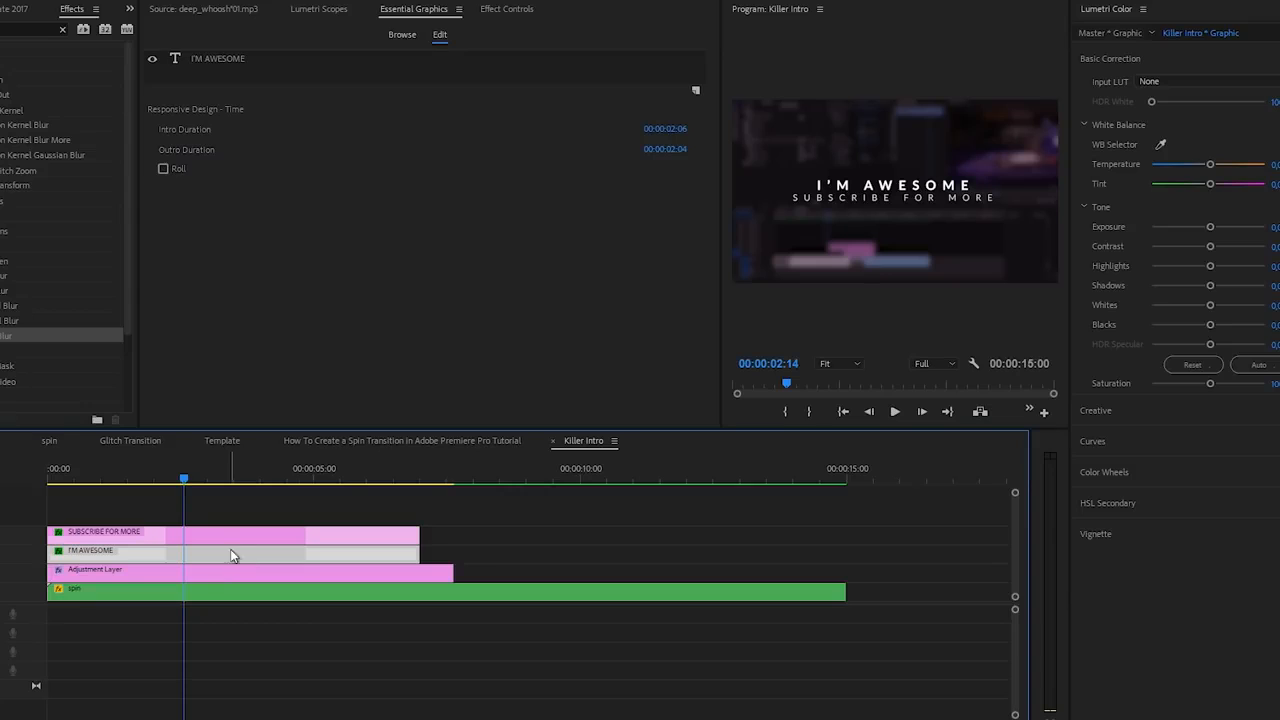
- Enlarge the I'M AWESOME text to about 101 and preview the intro from the start
left_click(233, 58)
left_click(475, 391)
left_click_drag(475, 391, 486, 391)
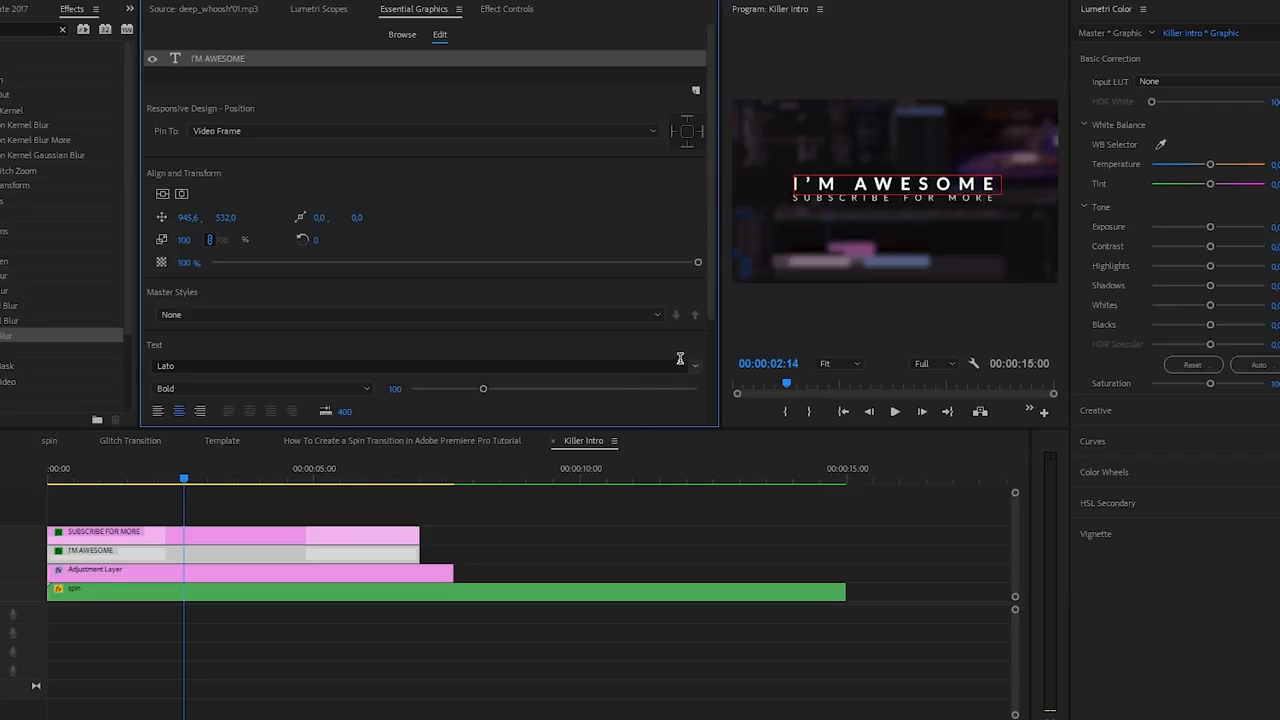
left_click(588, 496)
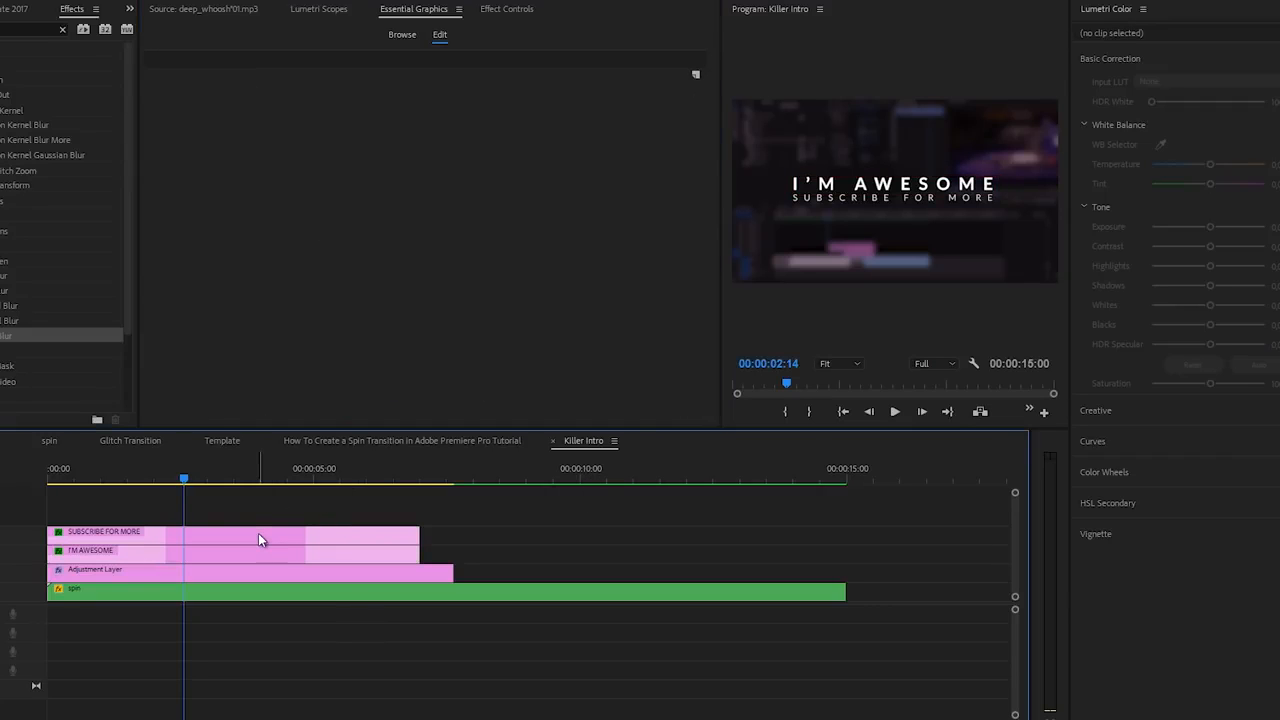
left_click_drag(185, 480, 26, 497)
key("space")
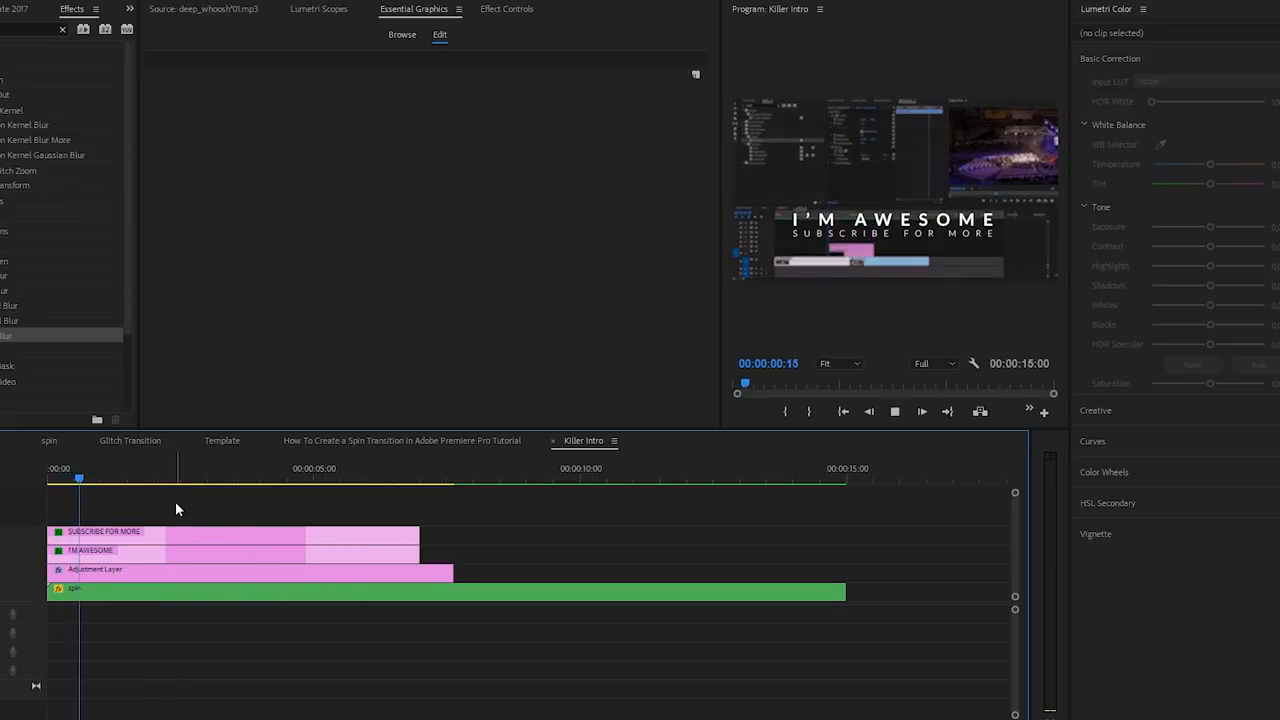
key("space")
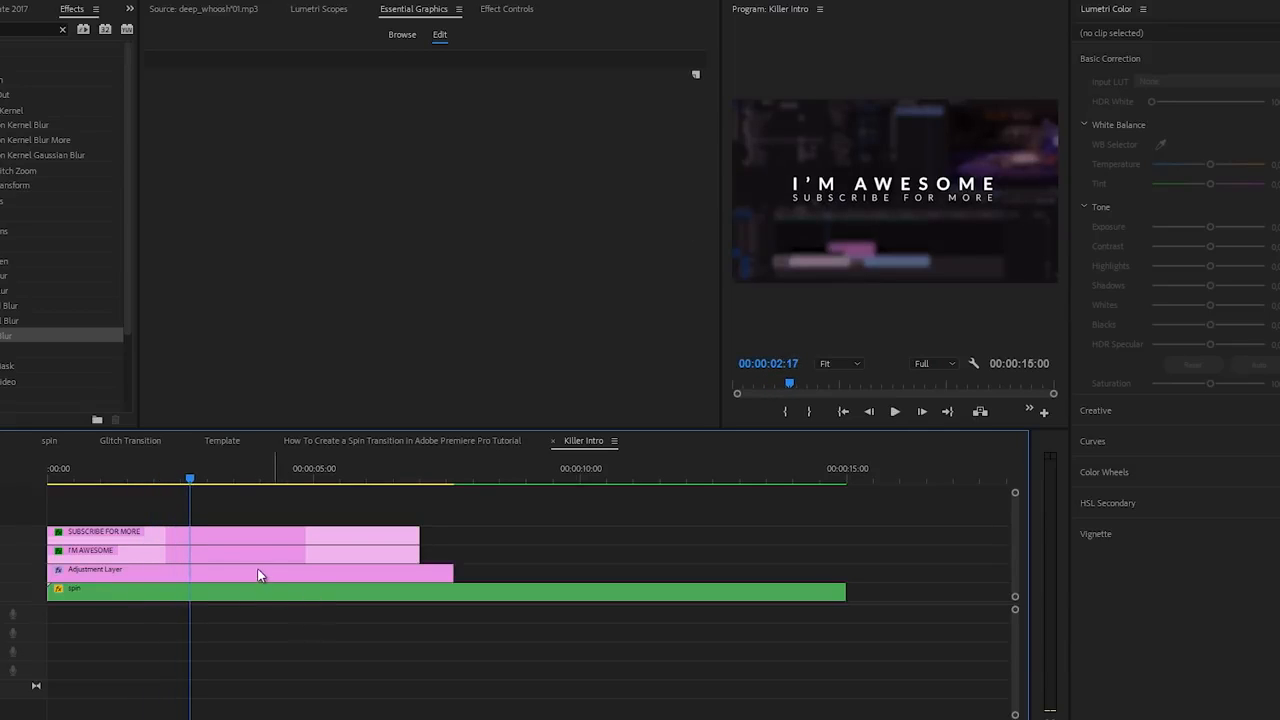
- Draw a rectangle around both title lines on the SUBSCRIBE FOR MORE graphic
left_click(238, 535)
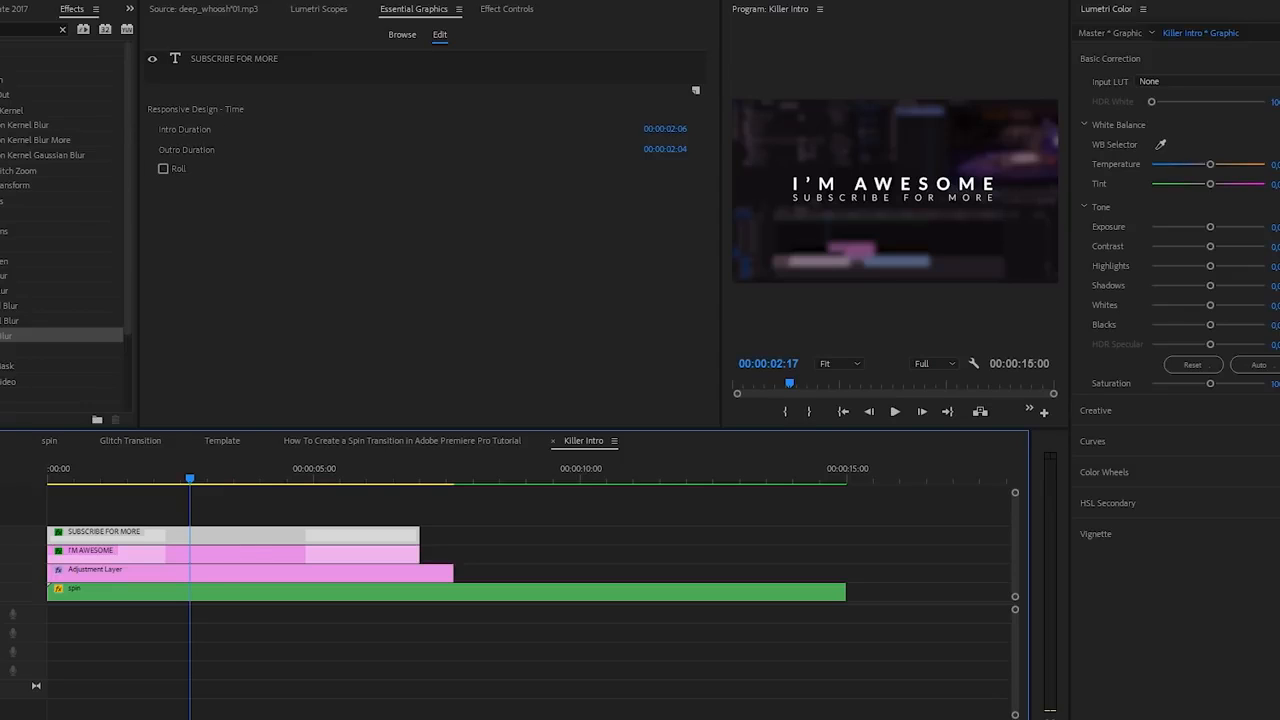
left_click(0, 98)
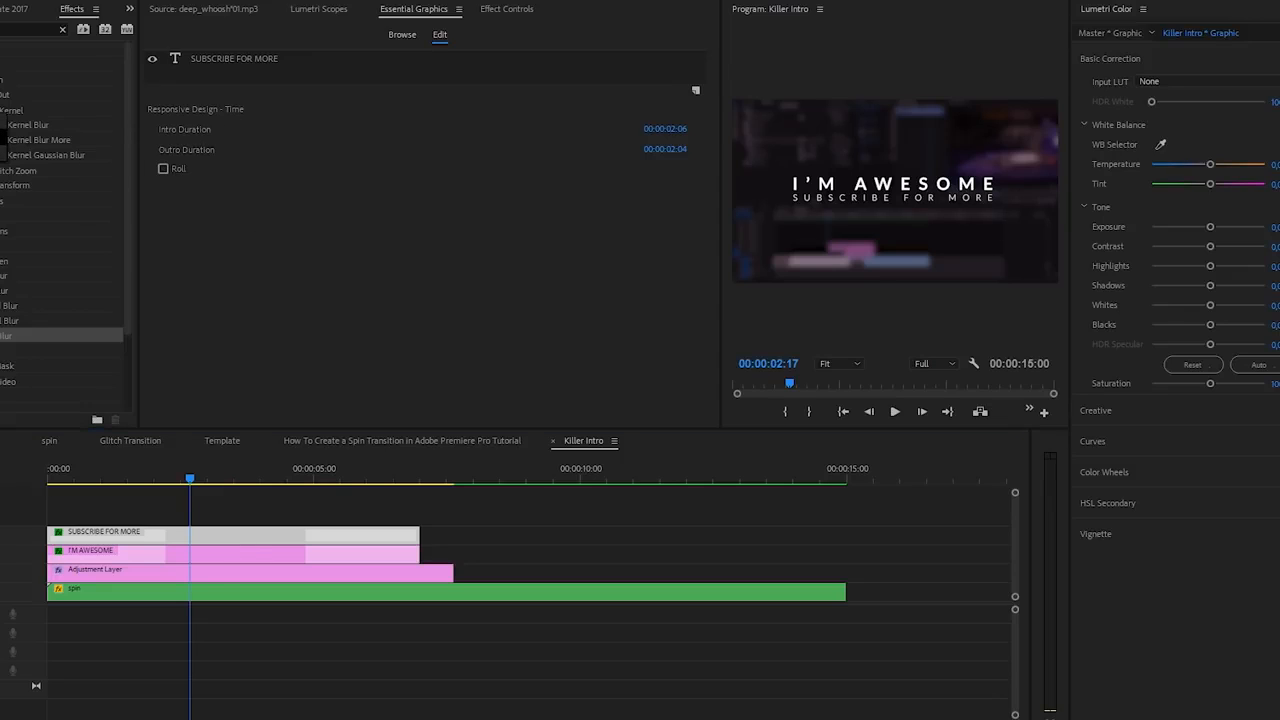
left_click(2, 138)
left_click_drag(776, 167, 1010, 213)
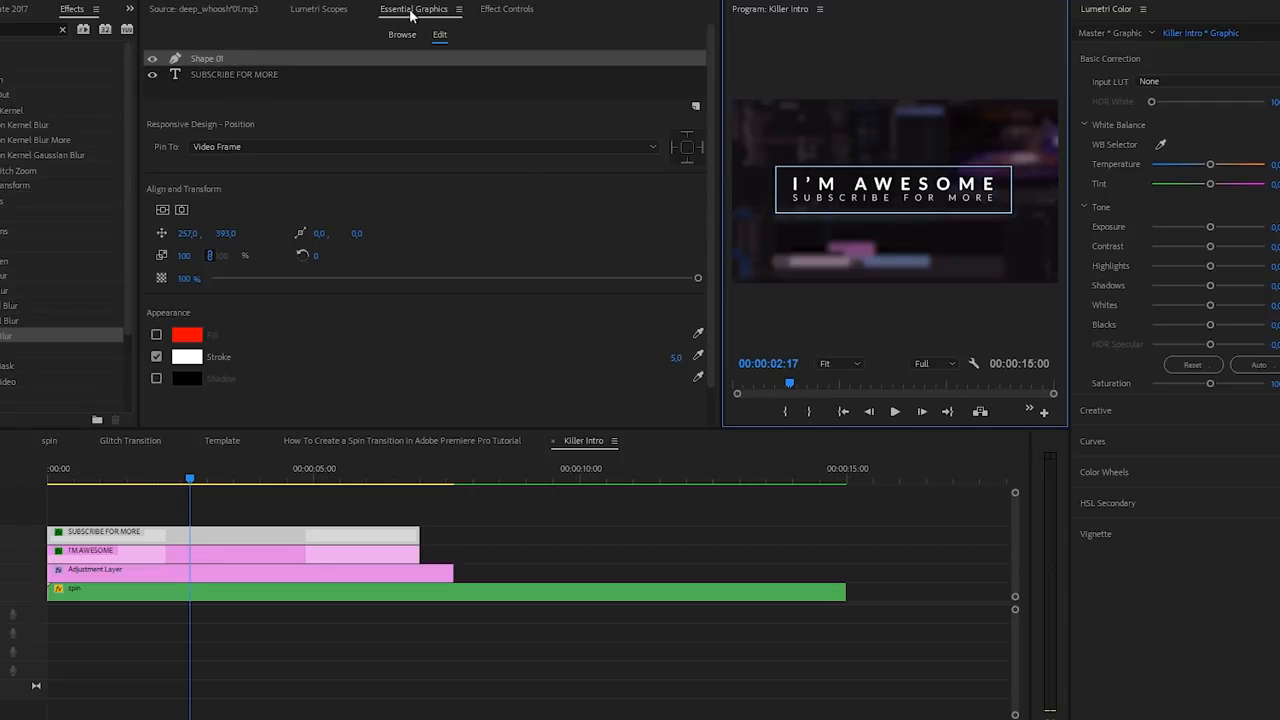
- Center the box horizontally in the frame and adjust its vertical position
left_click(164, 210)
left_click(181, 209)
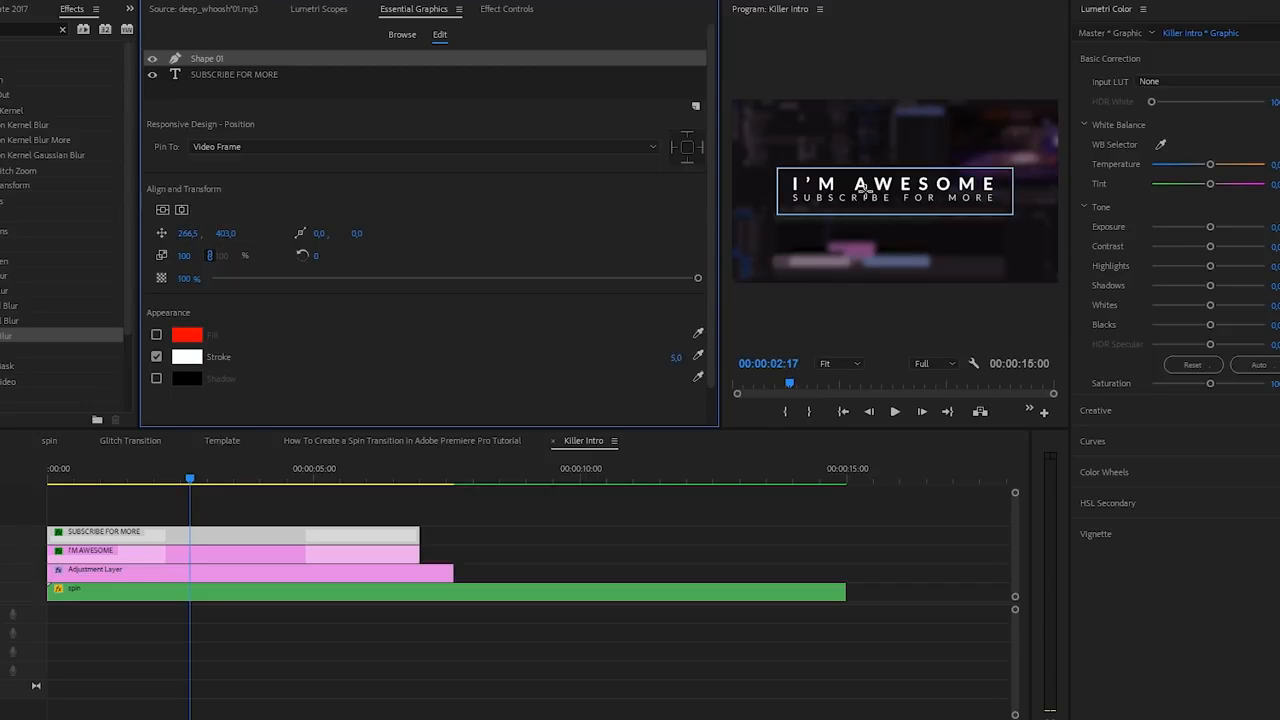
left_click_drag(228, 234, 182, 259)
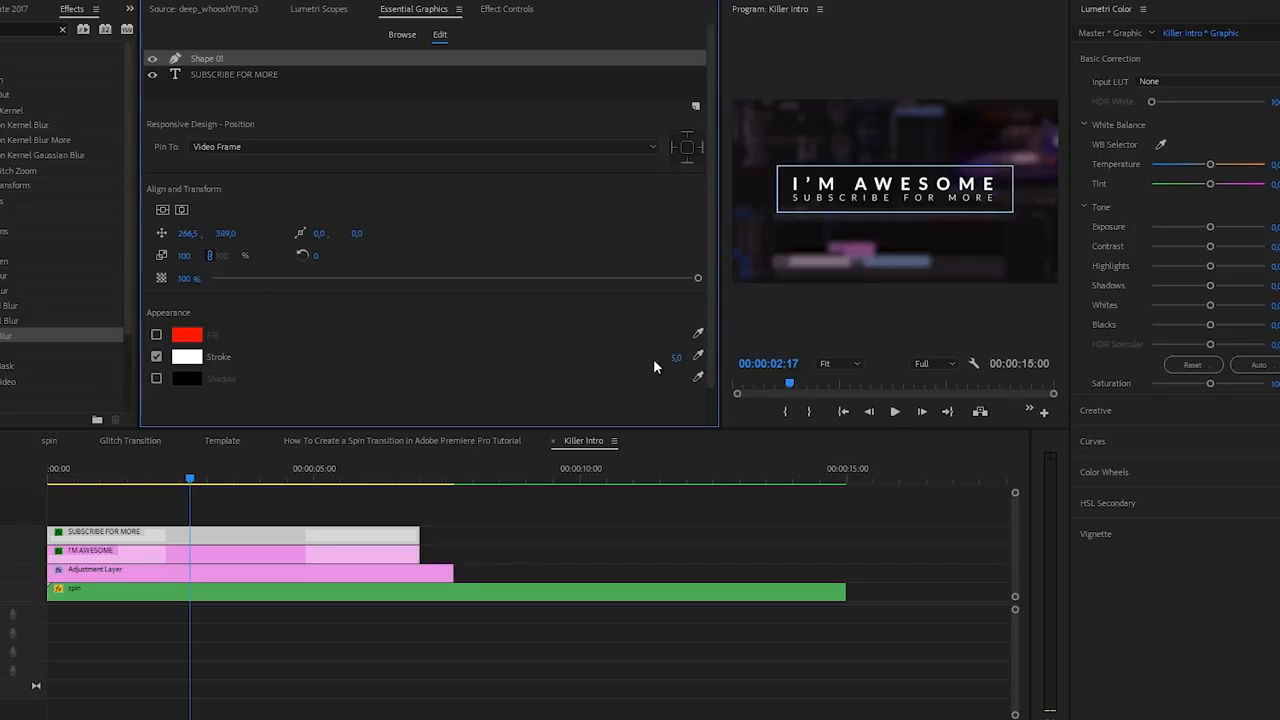
- Keep the box unfilled with a white outline and set its stroke width to 7
left_click(156, 356)
left_click(156, 356)
left_click(156, 336)
left_click(156, 336)
left_click(156, 336)
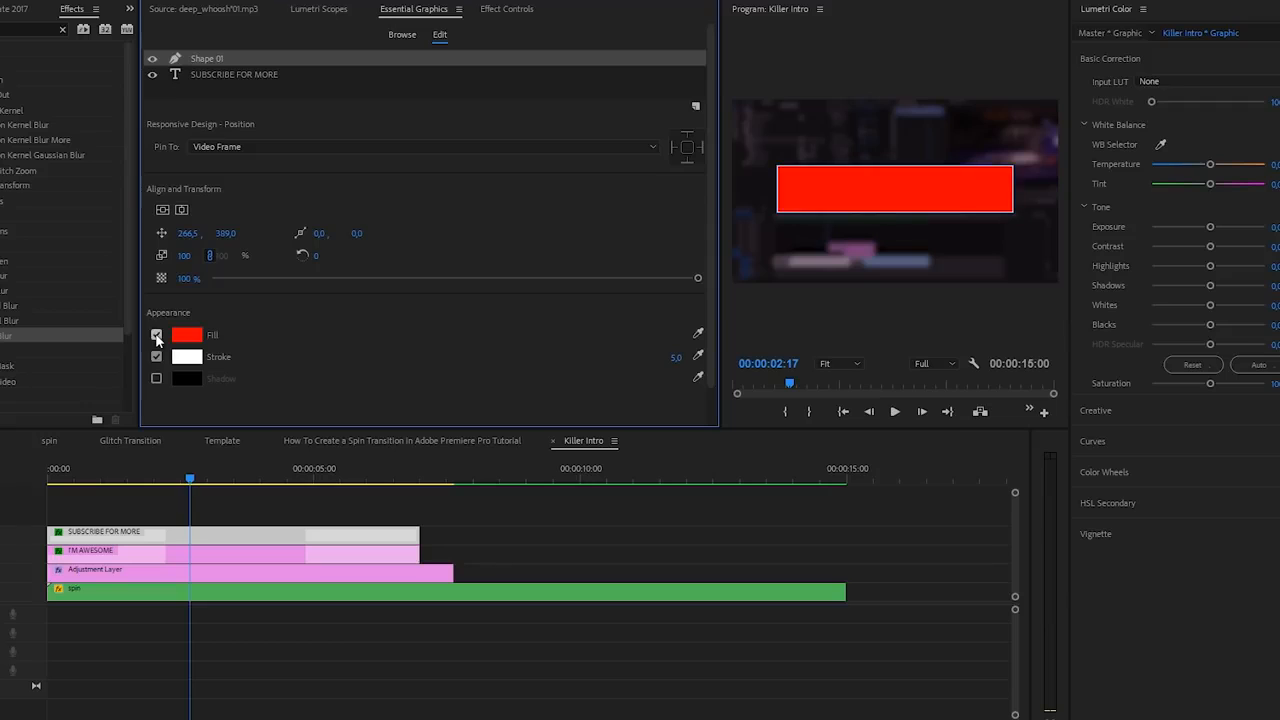
left_click(156, 336)
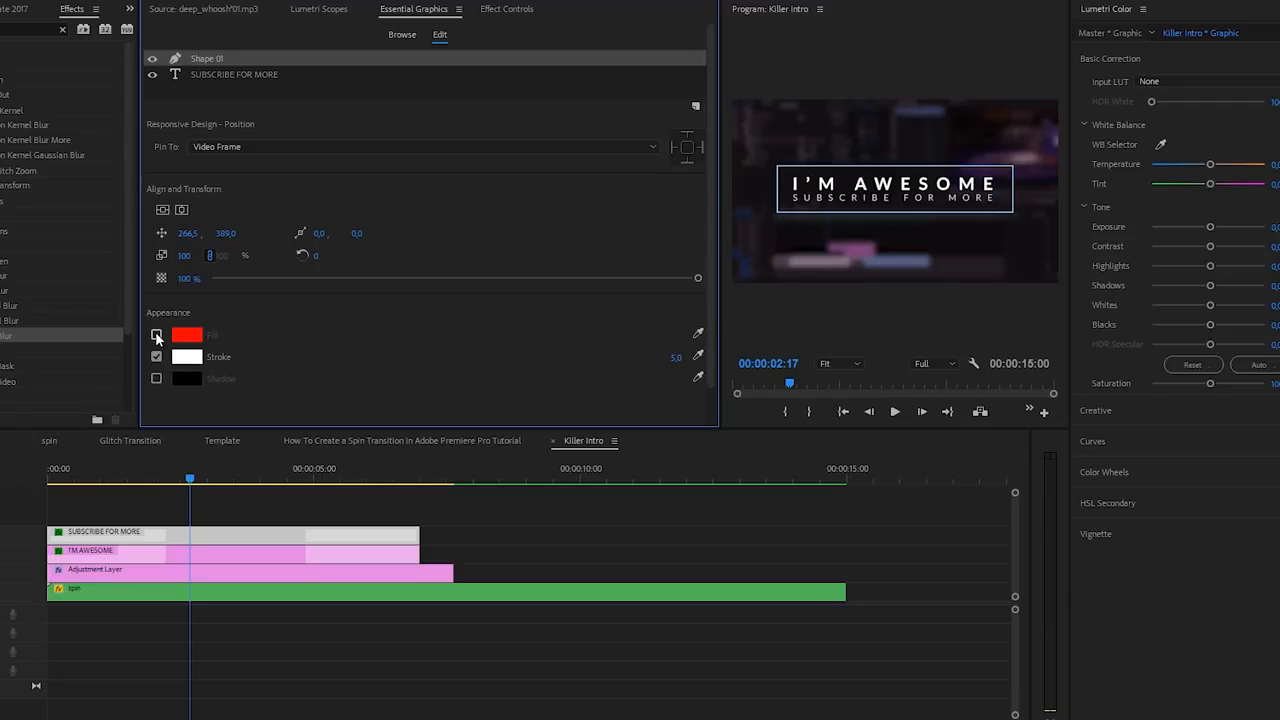
left_click(157, 357)
left_click(157, 357)
left_click(676, 357)
type("7")
key("Return")
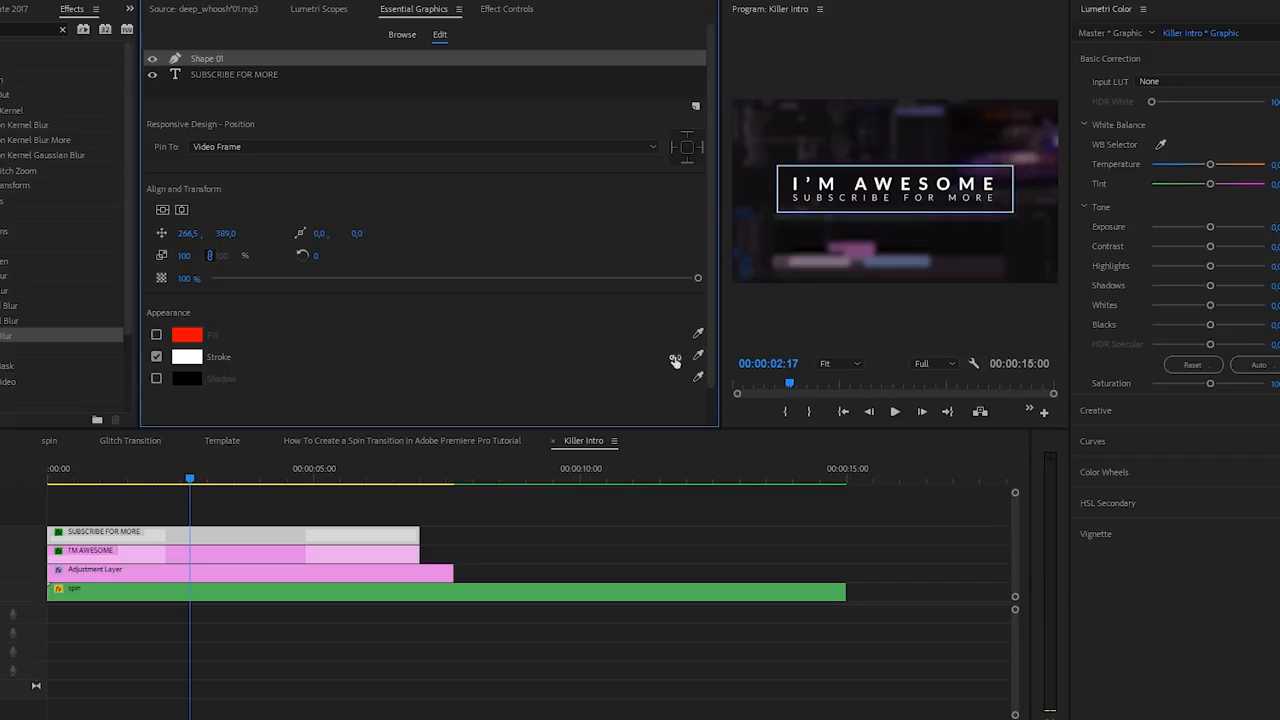
left_click(575, 512)
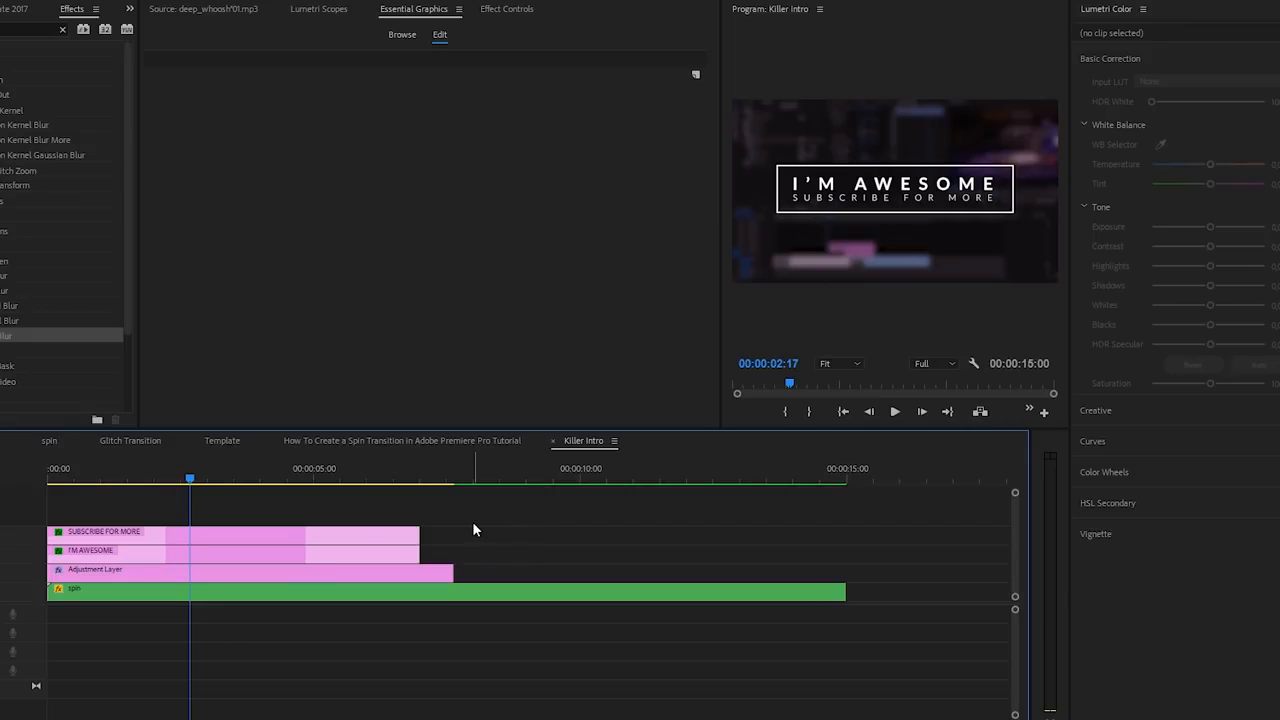
left_click(336, 534)
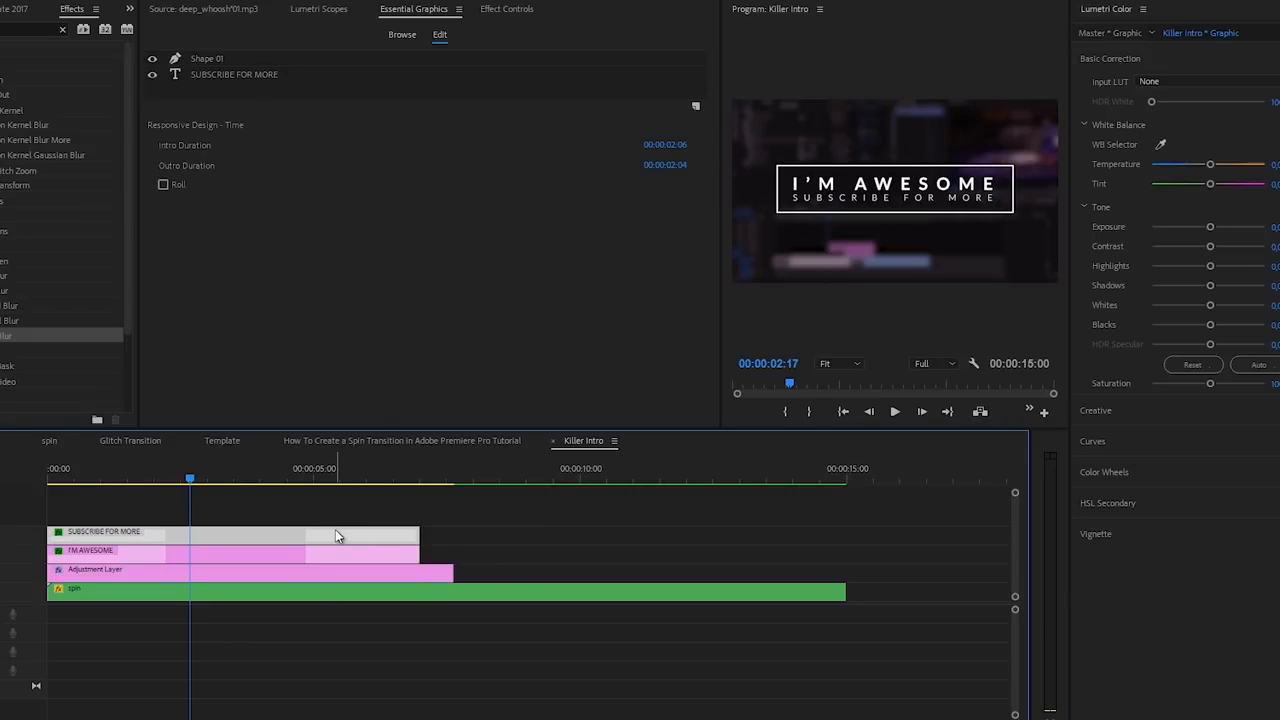
- Enable Opacity keyframing on Shape 01 and place a keyframe at 00:00:02:00
left_click(507, 12)
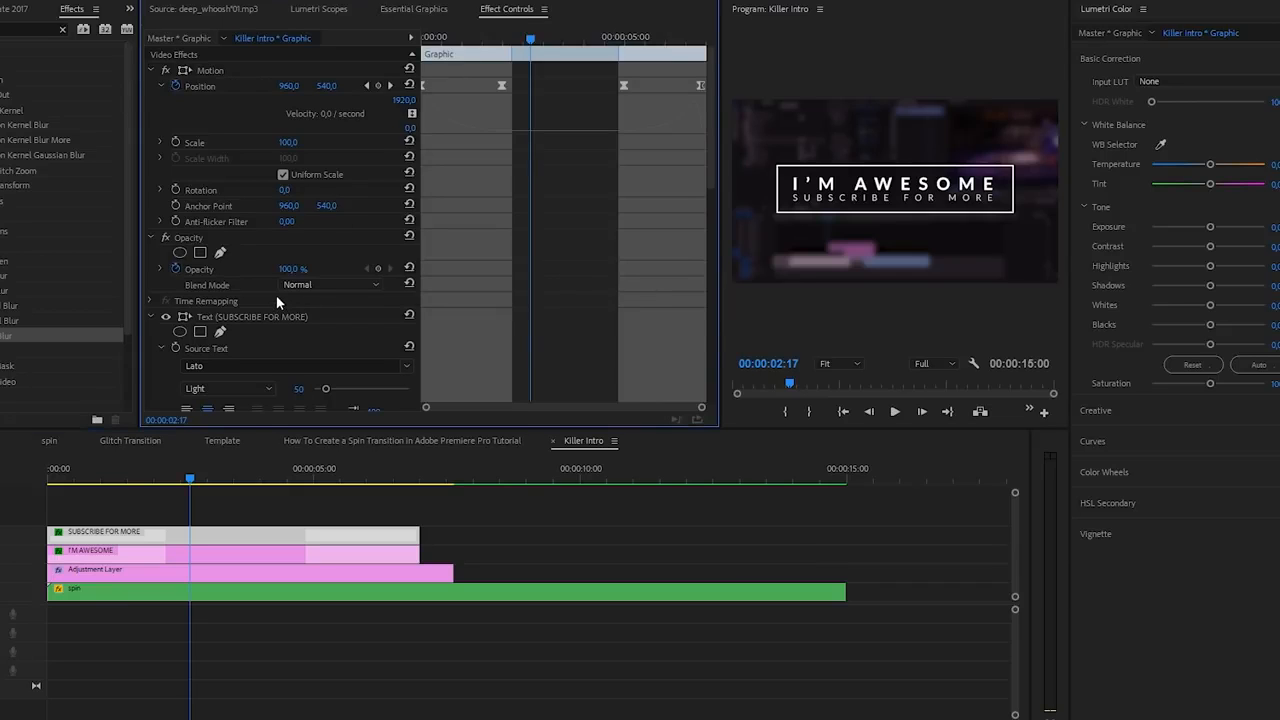
scroll(160, 365, "down", 5)
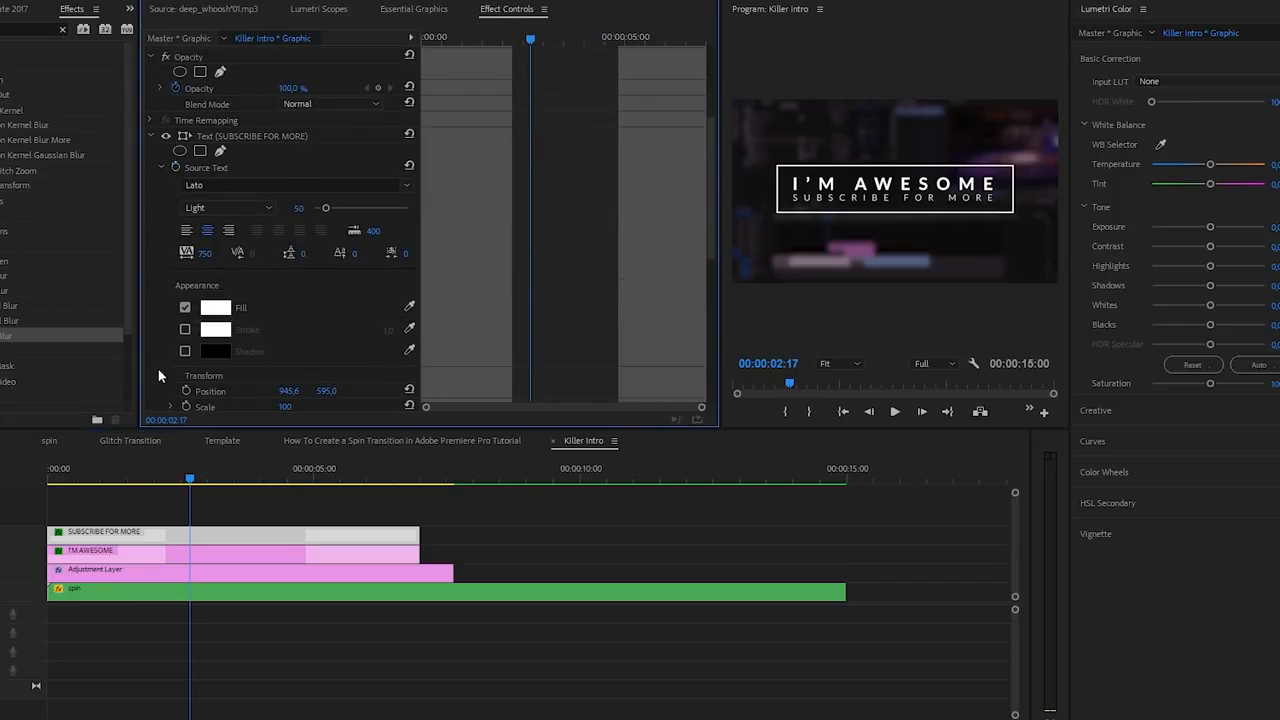
scroll(161, 273, "down", 8)
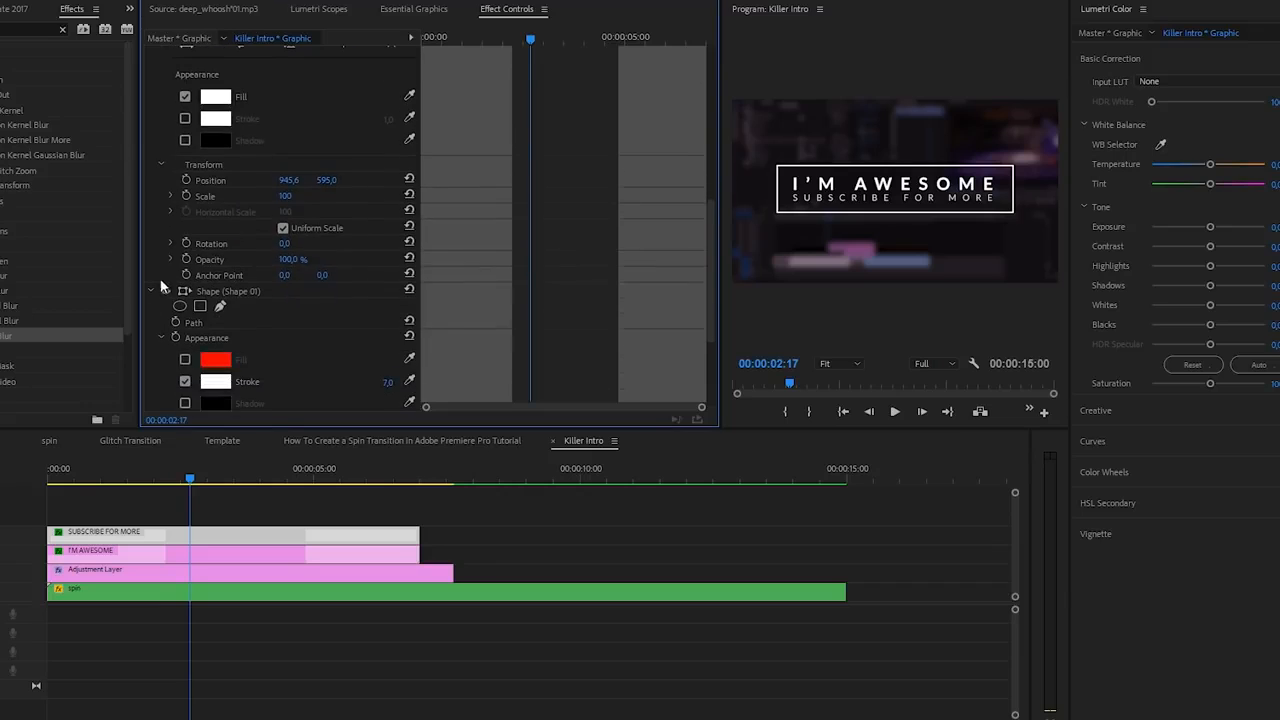
scroll(149, 334, "down", 3)
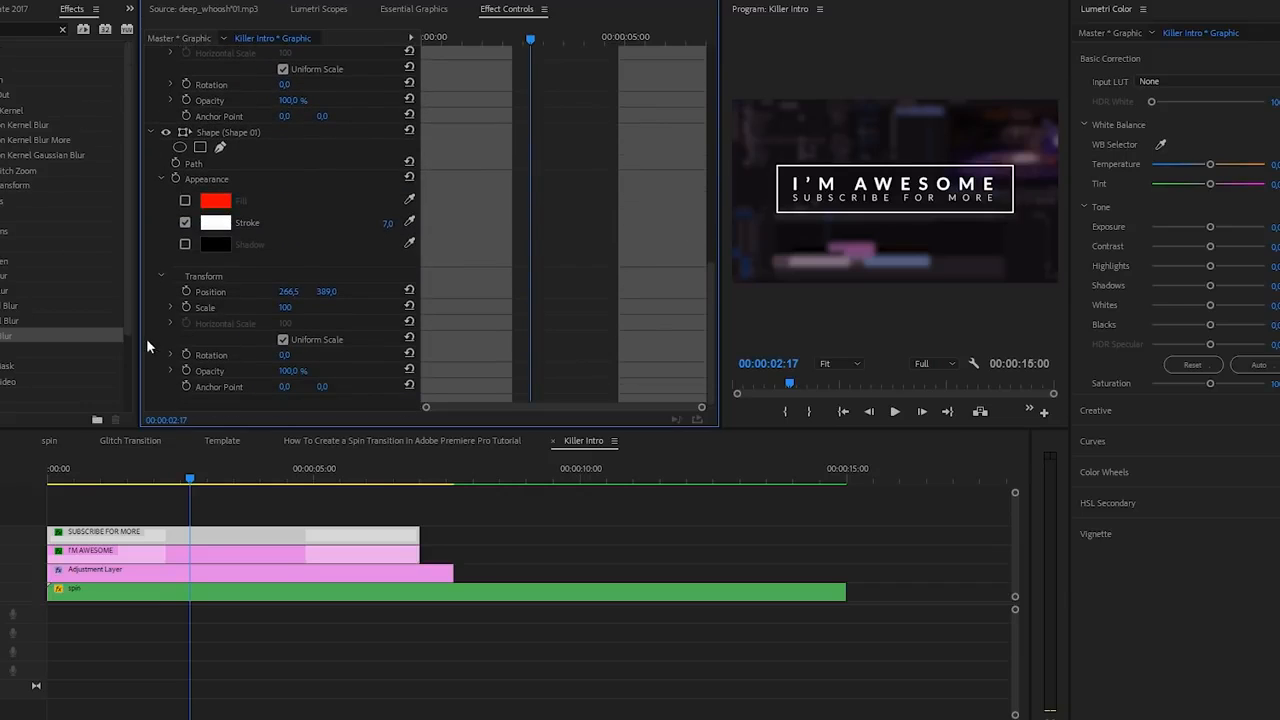
left_click(186, 370)
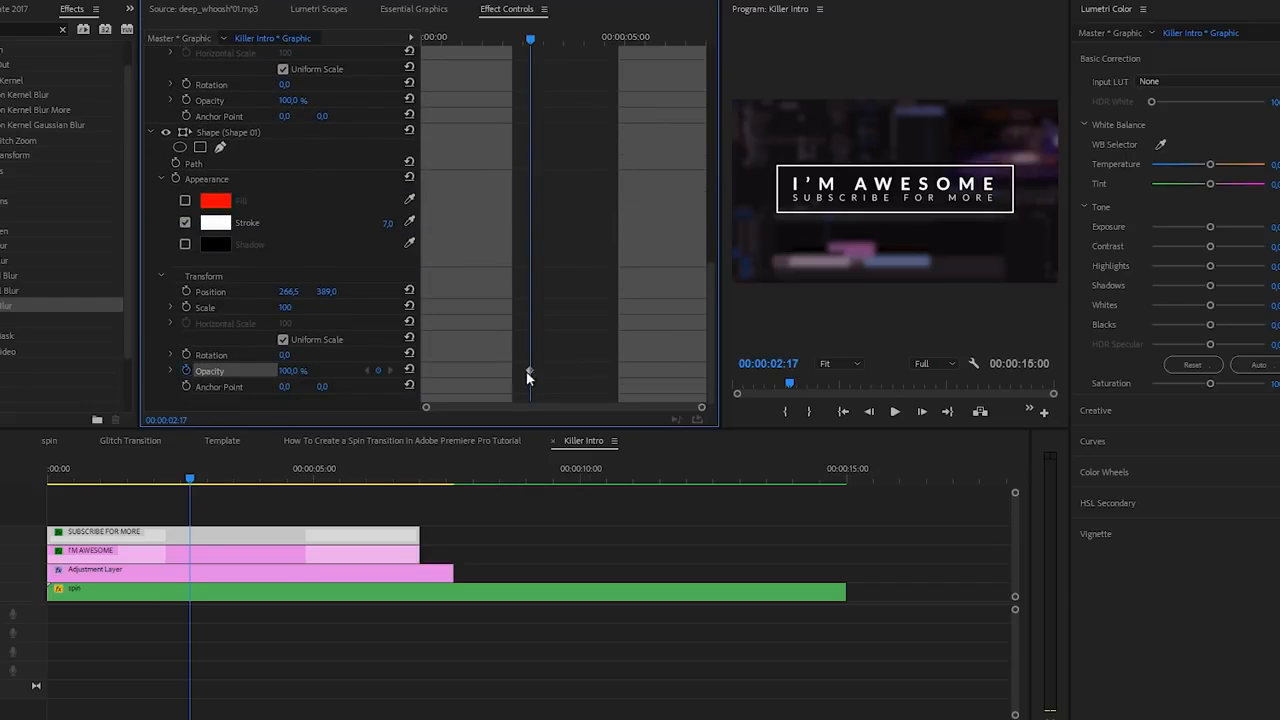
left_click_drag(528, 372, 504, 372)
key("Home")
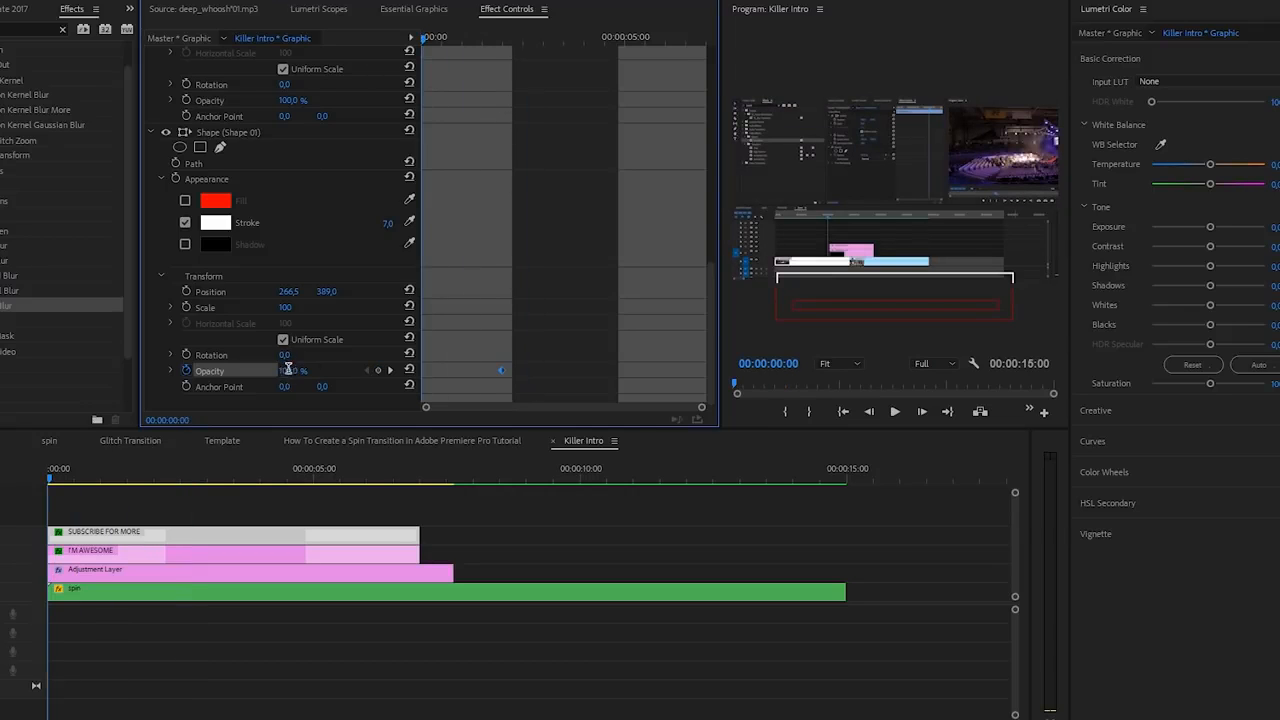
- Add an Opacity keyframe at 00:00:04:22 set to 0% so the box fades out, then preview
left_click_drag(436, 37, 567, 50)
left_click(378, 371)
key("Return")
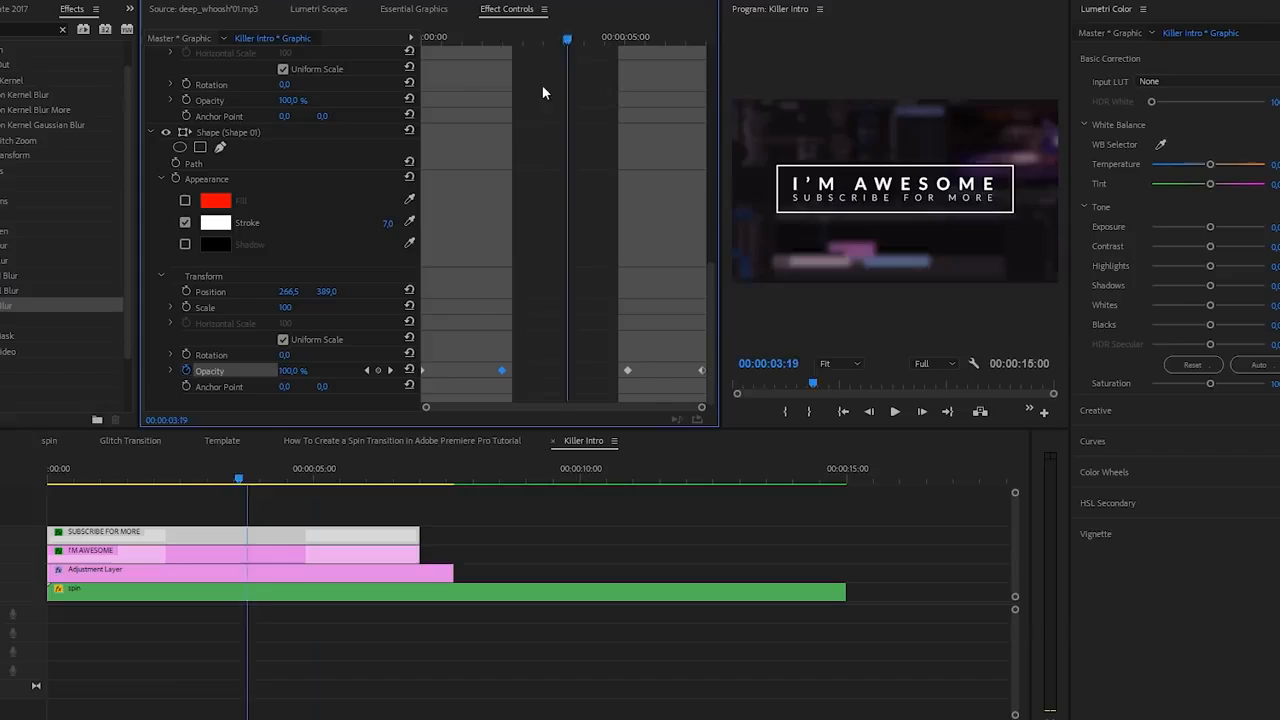
key("Home")
key("space")
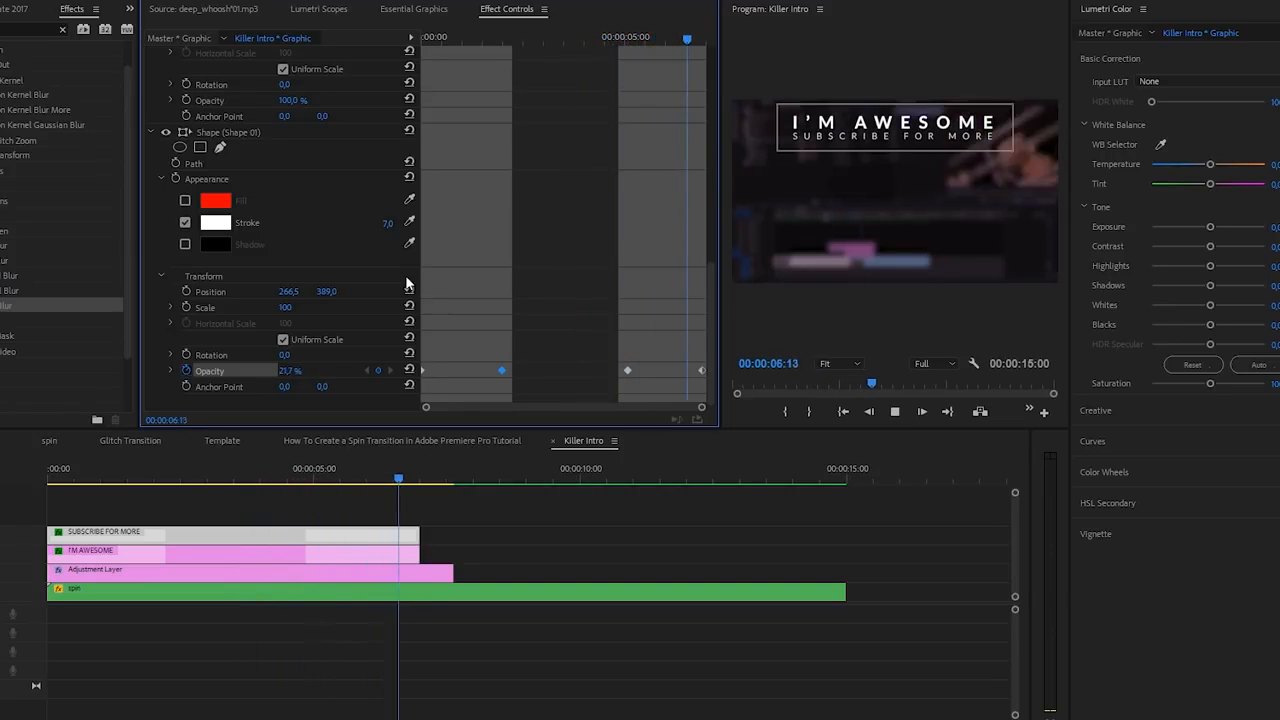
- Shift the SUBSCRIBE FOR MORE clip three frames later and check its start frame by frame
left_click_drag(291, 482, 30, 491)
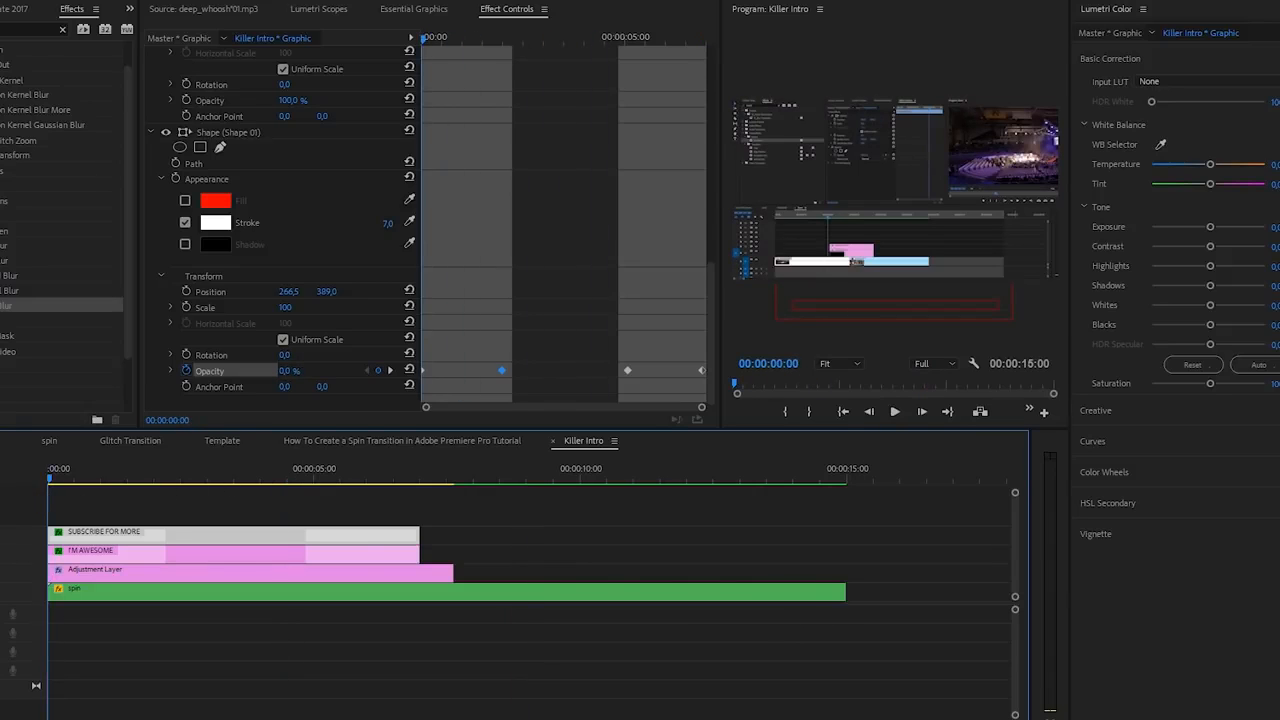
key("equal")
key("equal")
key("equal")
key("equal")
key("equal")
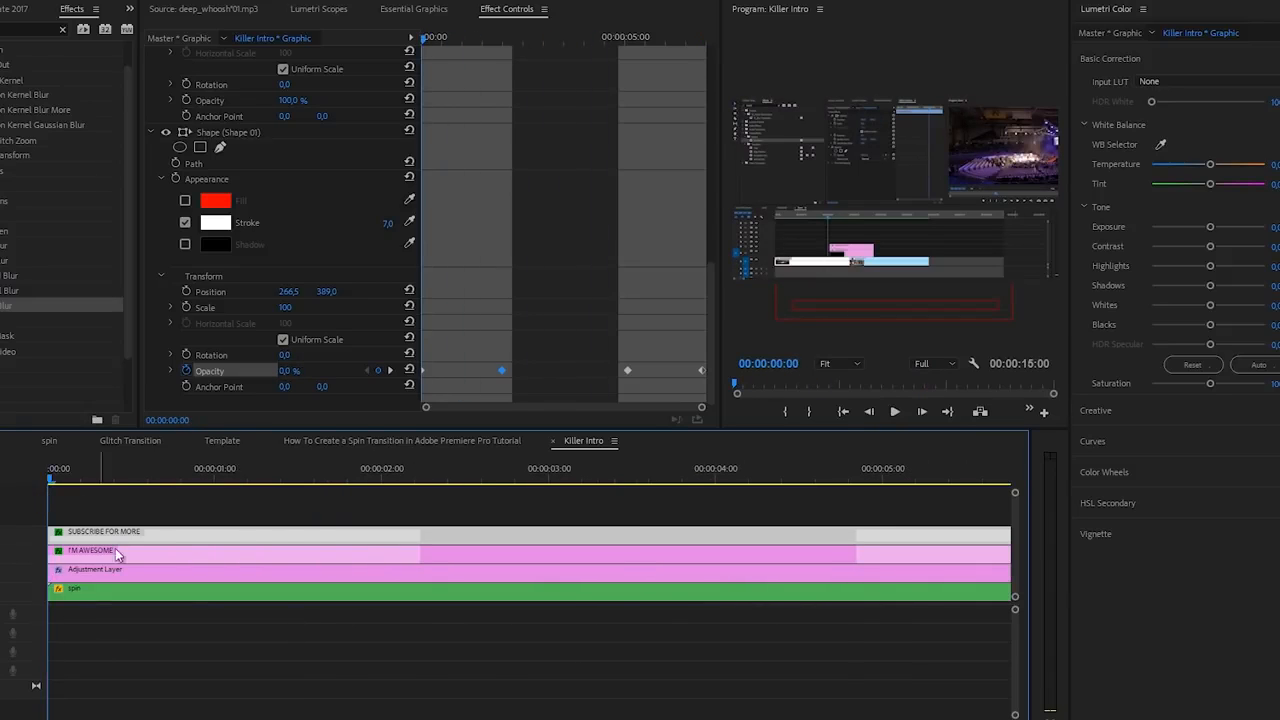
key("Right")
key("Right")
key("Right")
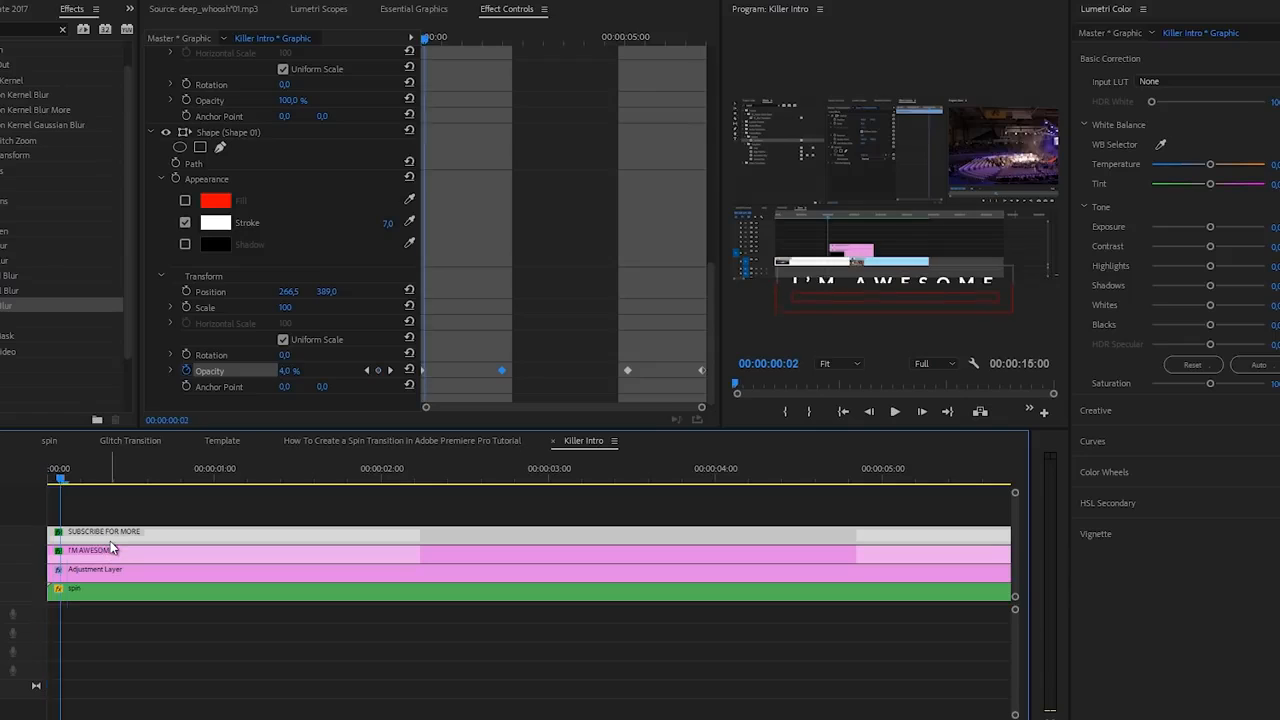
mouse_move(110, 537)
left_mouse_down()
mouse_move(141, 538)
mouse_move(130, 538)
left_mouse_up()
key("Left")
key("Left")
key("Left")
key("Right")
key("Right")
key("Right")
key("Right")
key("Left")
key("Left")
key("Left")
key("Left")
key("Right")
key("Right")
key("Left")
key("Left")
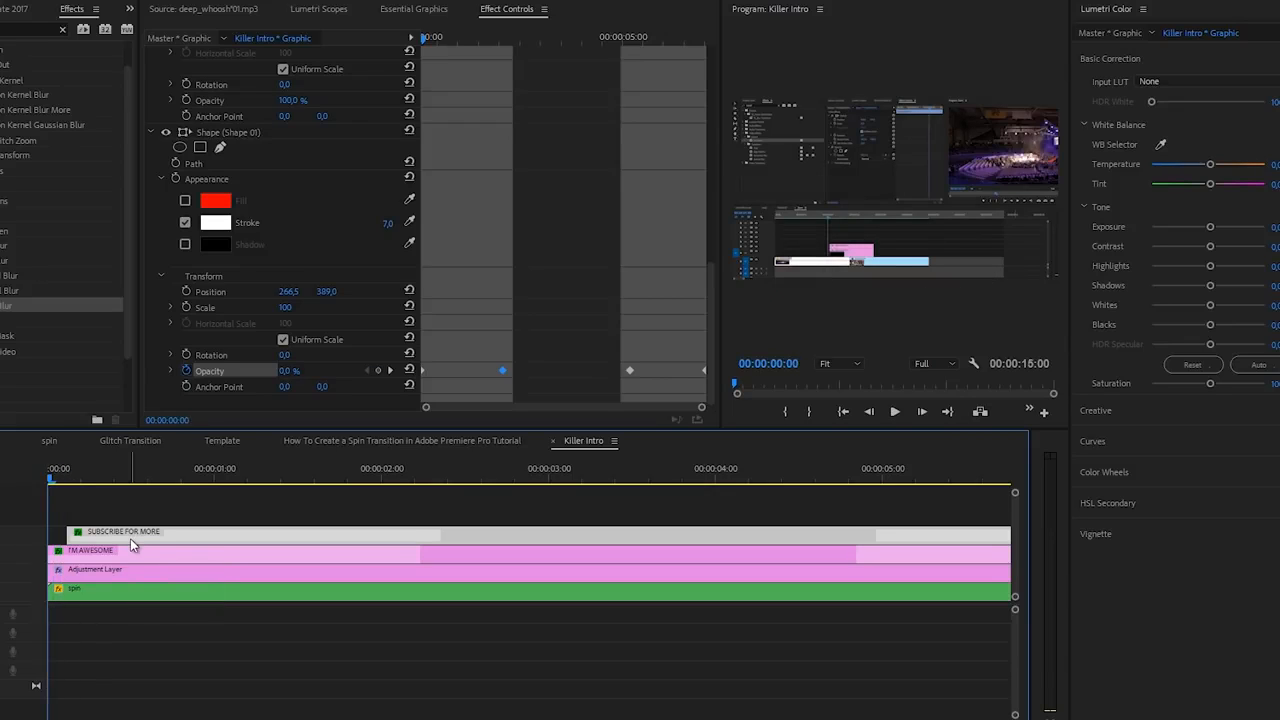
key("Right")
key("Right")
key("Right")
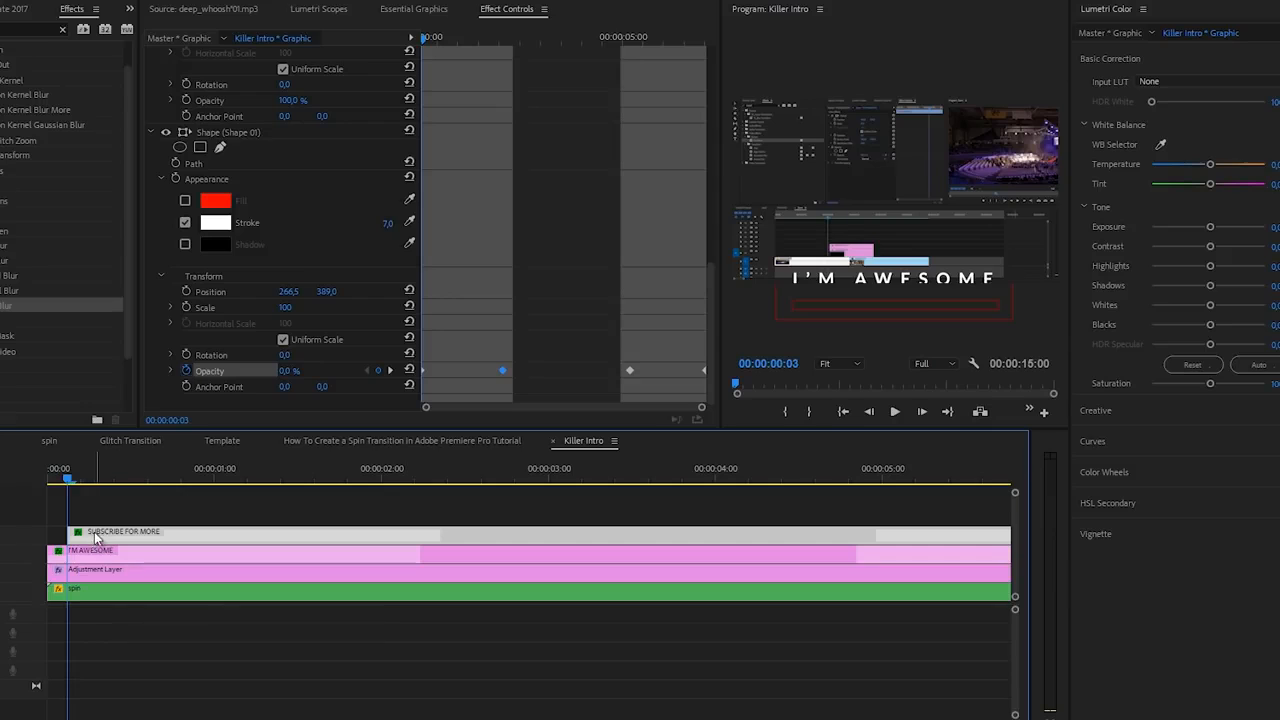
- Start the box's fade-in later, tighten its fade-out timing, and preview the intro
left_click_drag(58, 487, 27, 489)
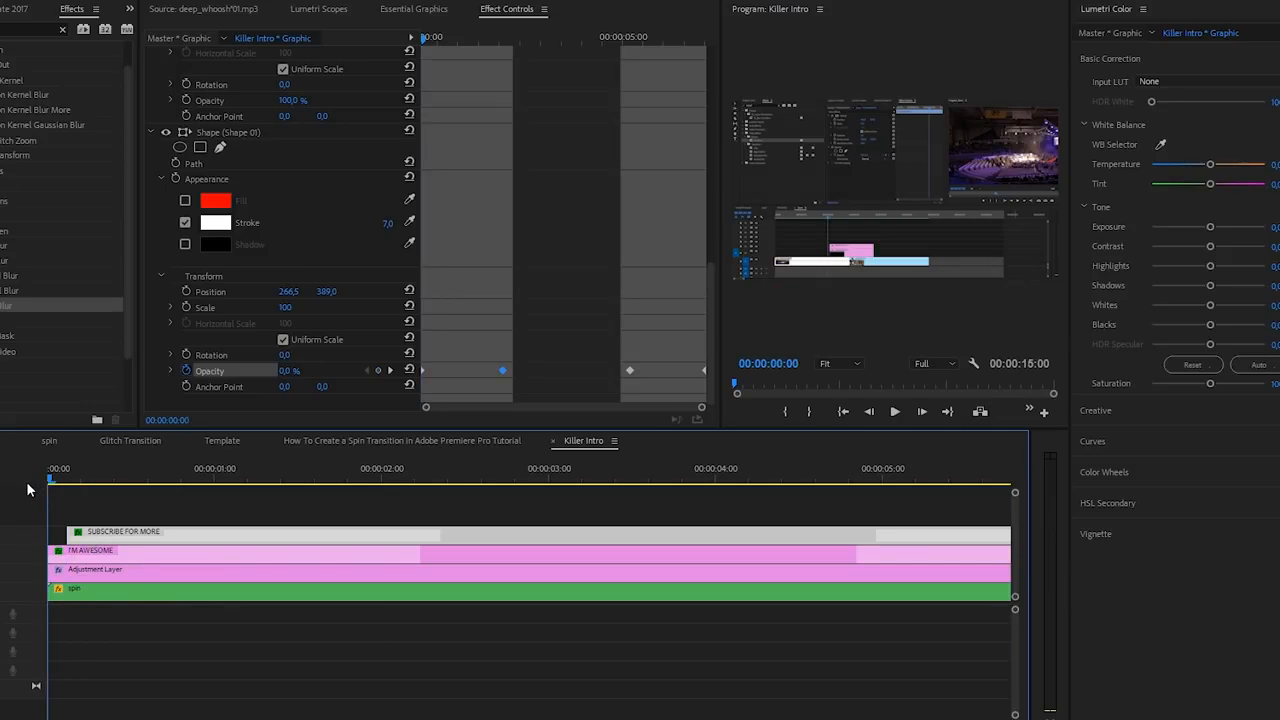
key("space")
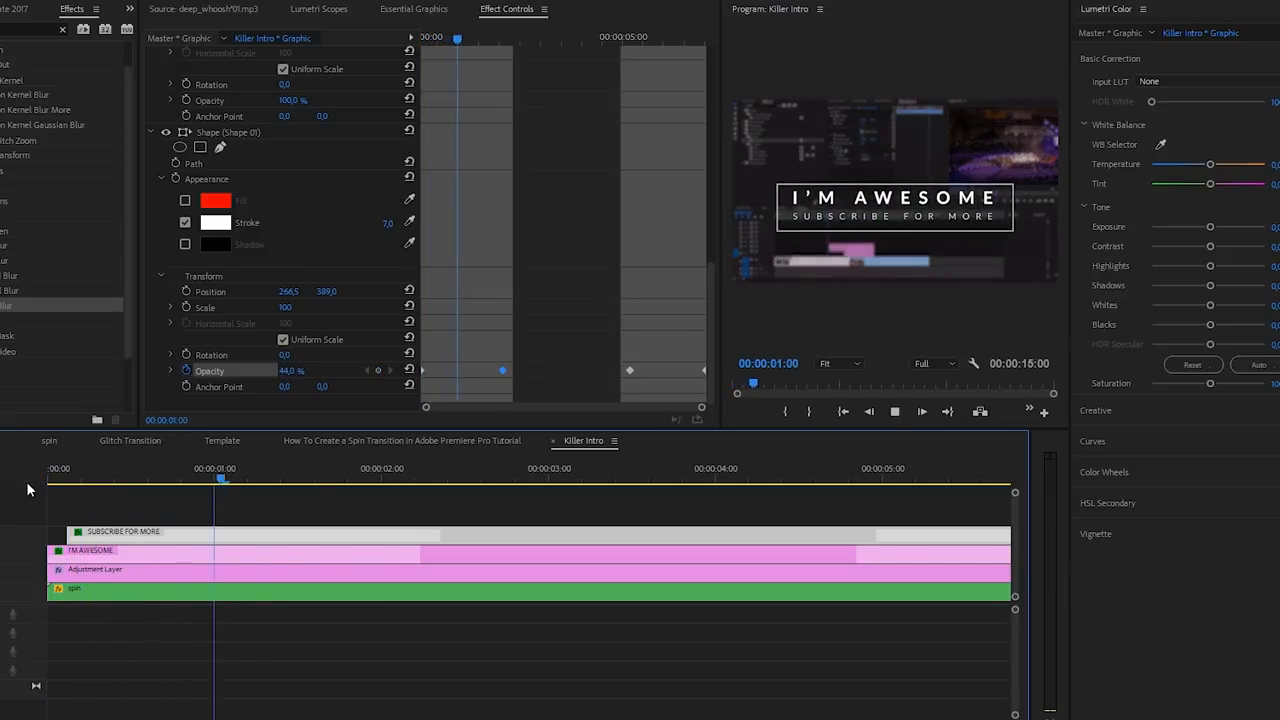
left_click(335, 480)
left_click_drag(335, 480, 302, 479)
left_click_drag(426, 370, 469, 371)
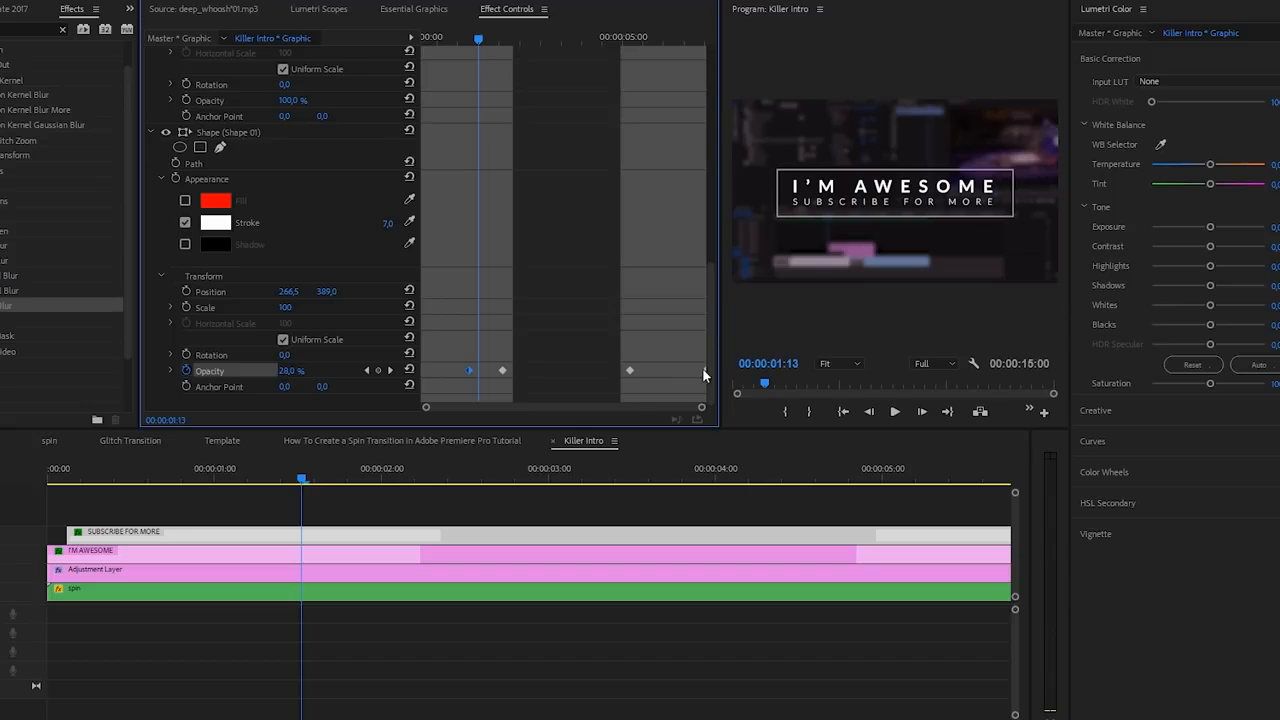
left_click_drag(630, 369, 667, 370)
key("Home")
key("space")
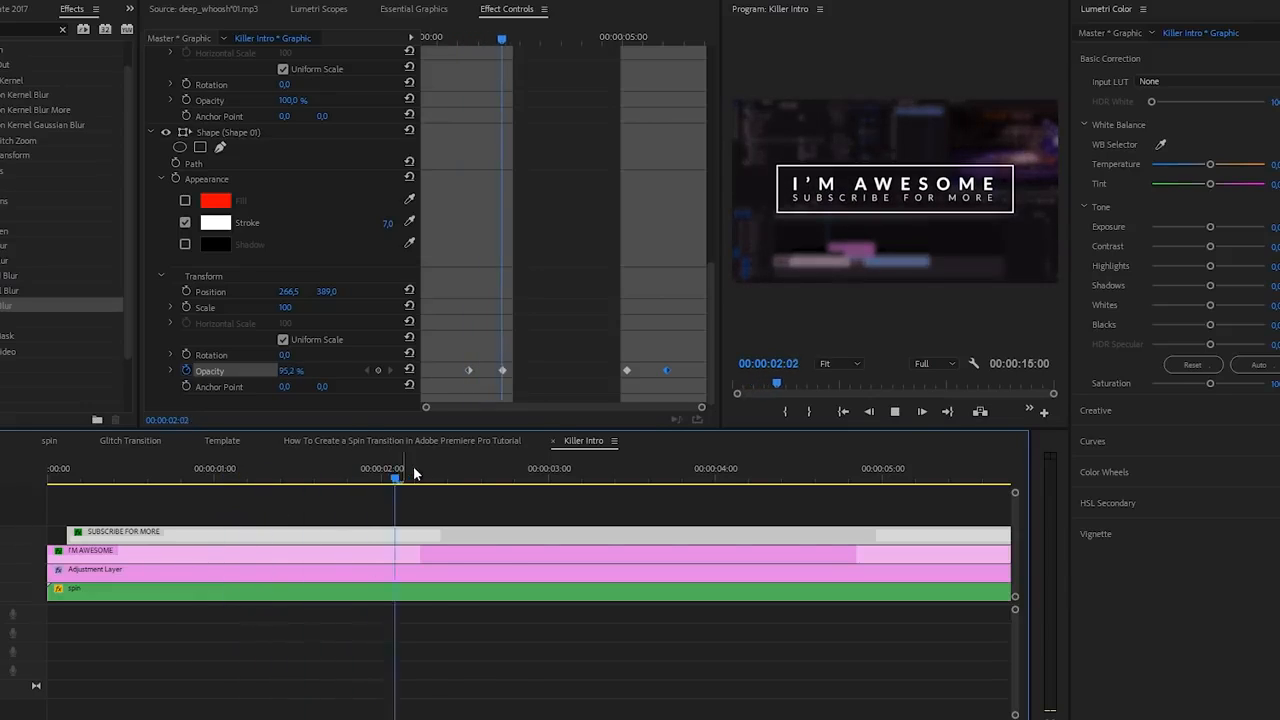
key("space")
- Set the box's Opacity keyframes to Bezier interpolation and expand Opacity to show its velocity graph
left_click_drag(444, 364, 550, 373)
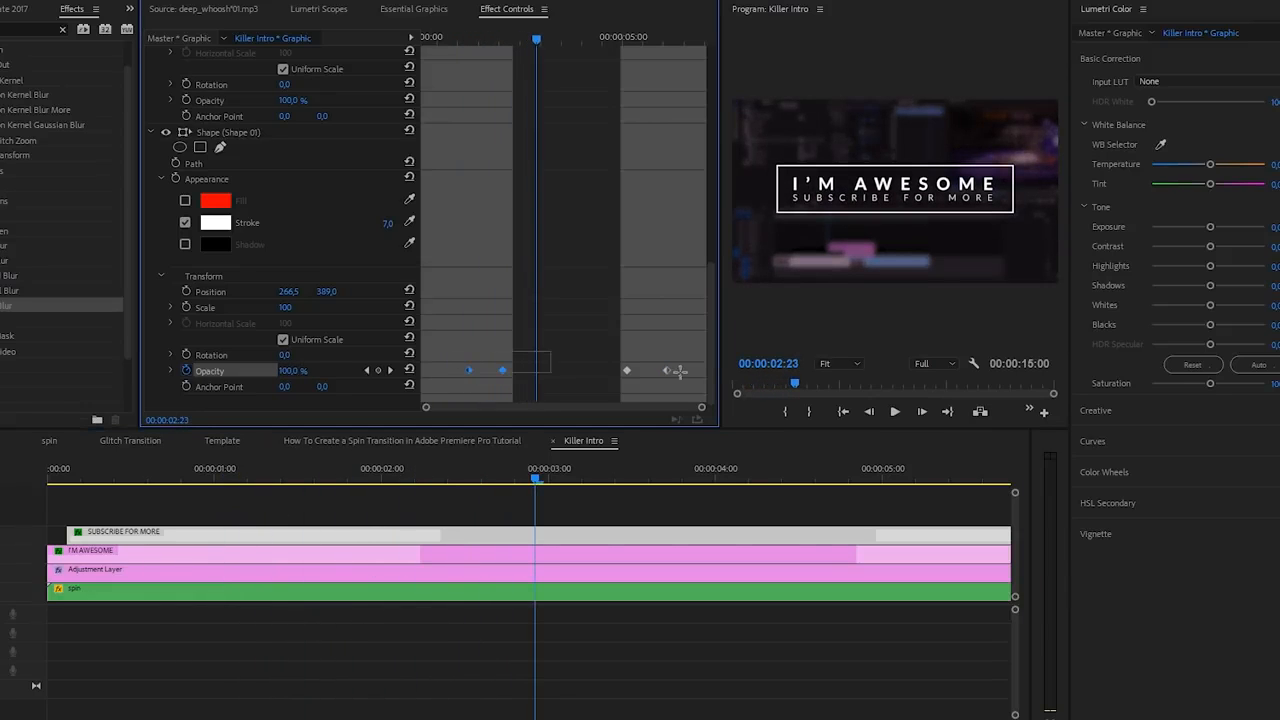
right_click(675, 380)
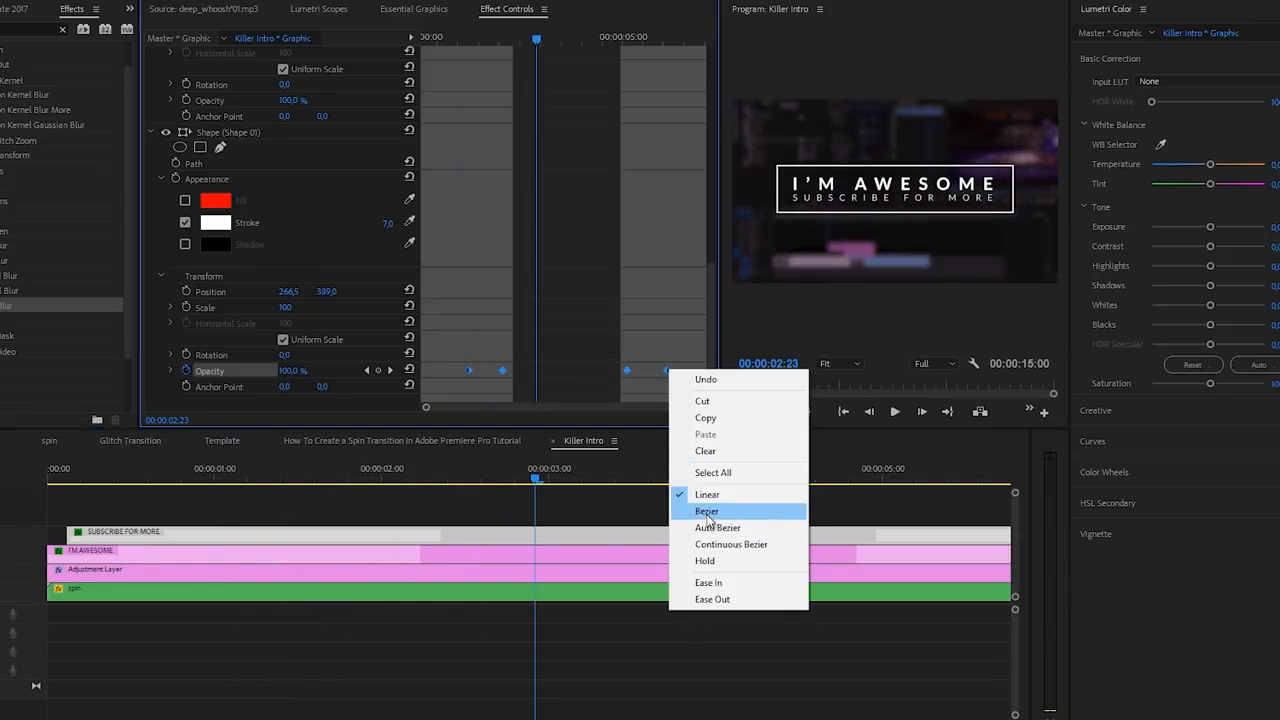
left_click(700, 508)
left_click(171, 370)
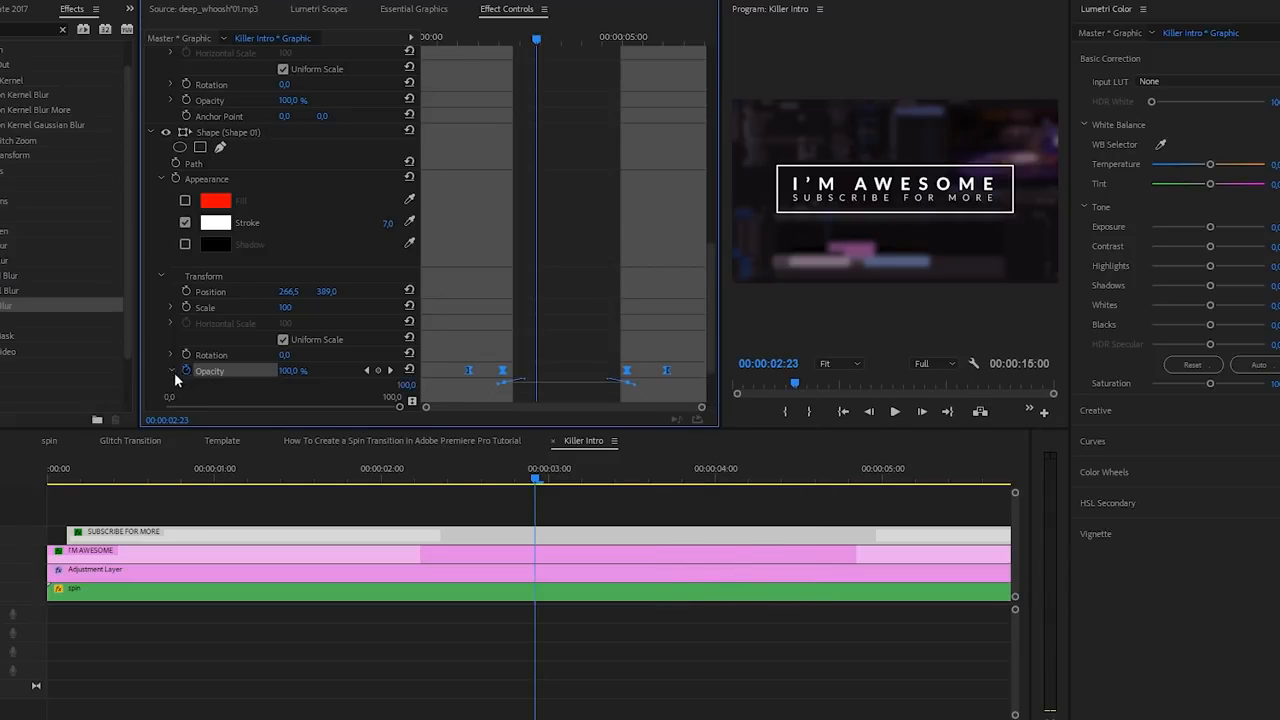
scroll(478, 379, "down", 2)
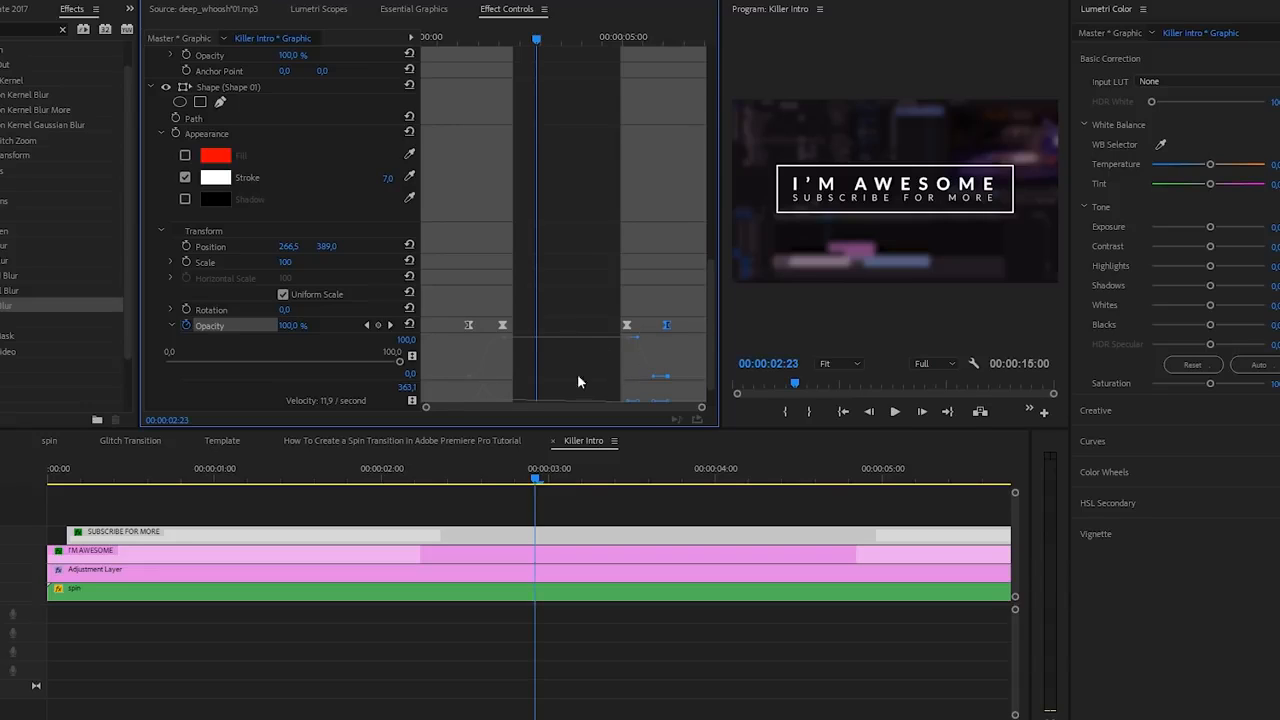
left_click(505, 510)
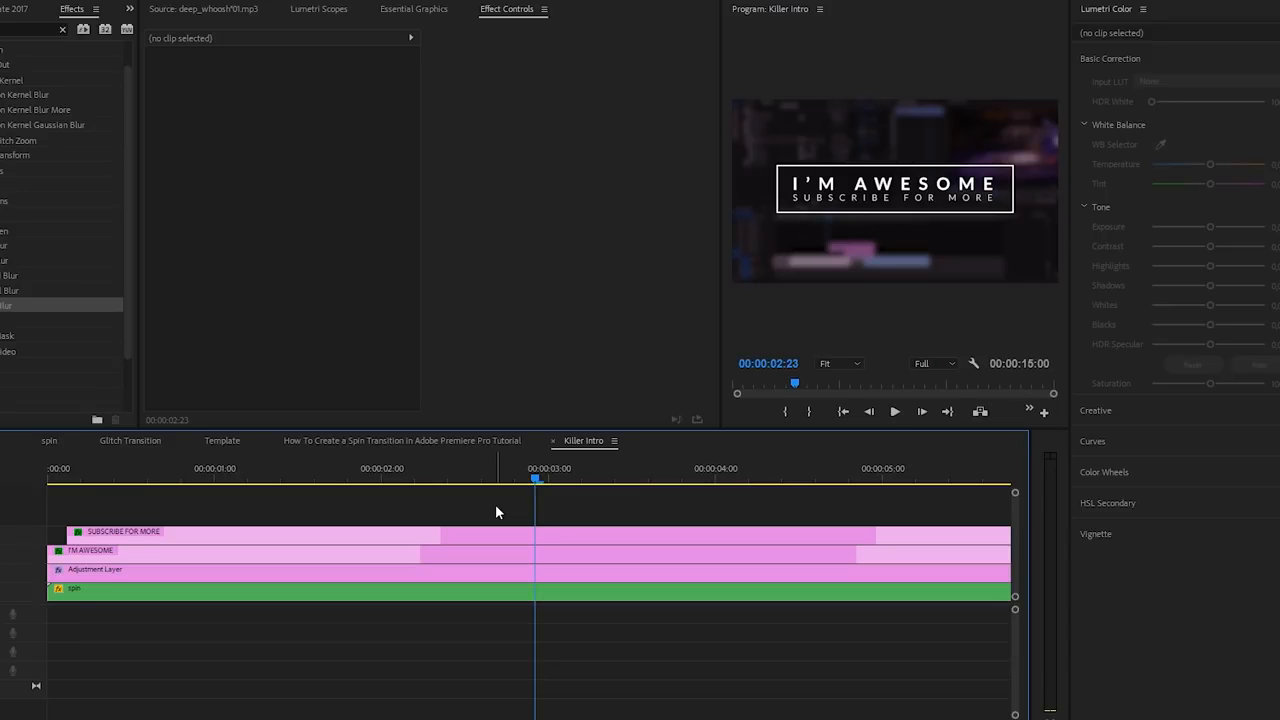
key("Home")
key("space")
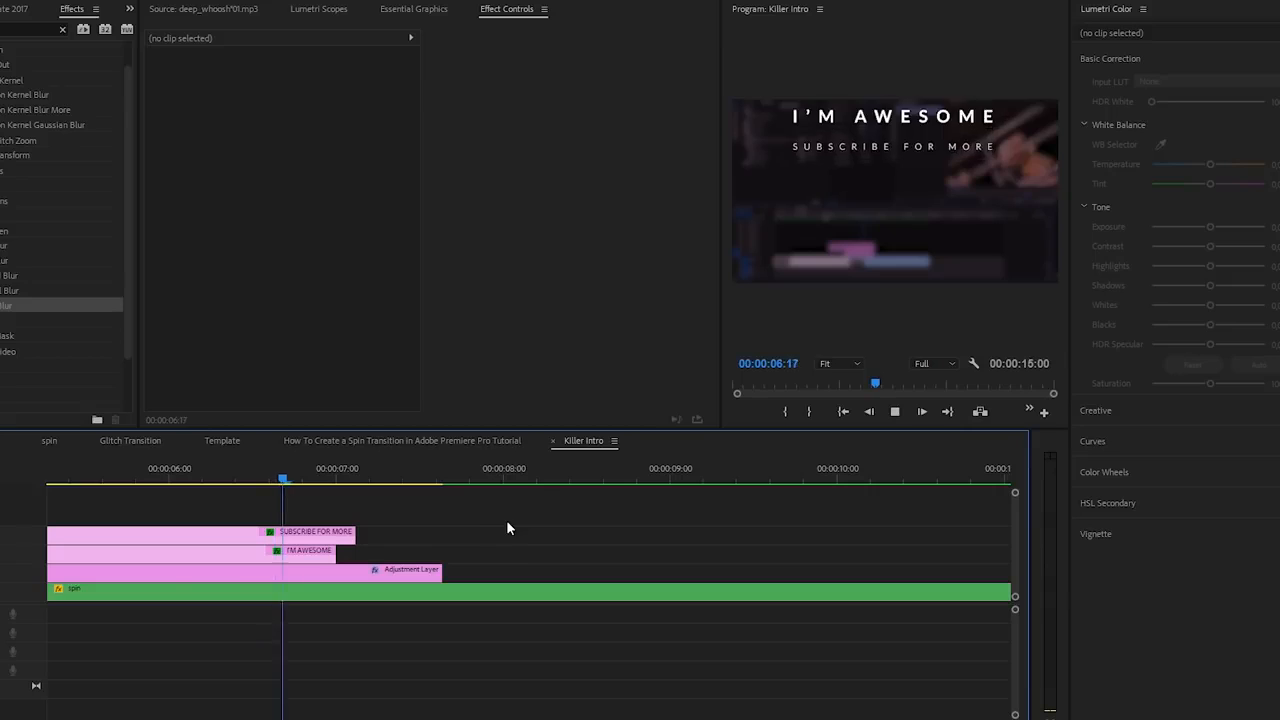
left_click(174, 481)
left_click(202, 530)
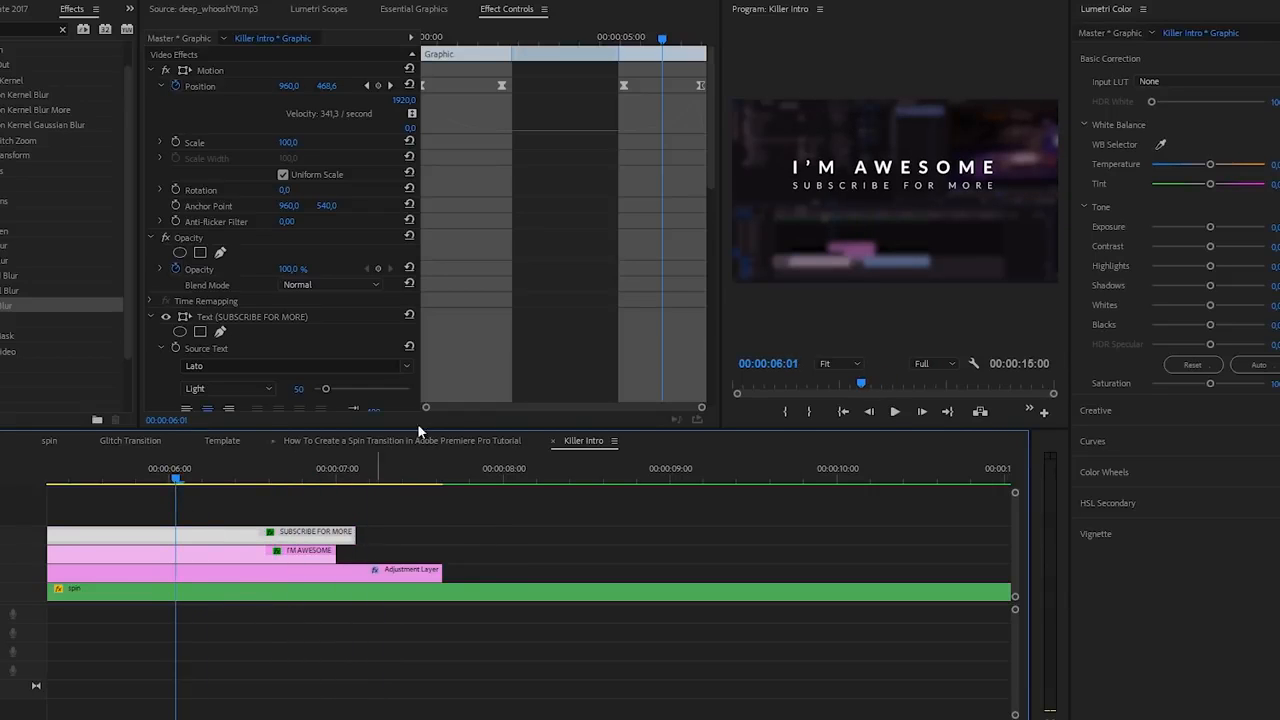
scroll(676, 198, "down", 4)
left_click_drag(712, 228, 650, 369)
left_click(84, 480)
scroll(564, 583, "down", 1)
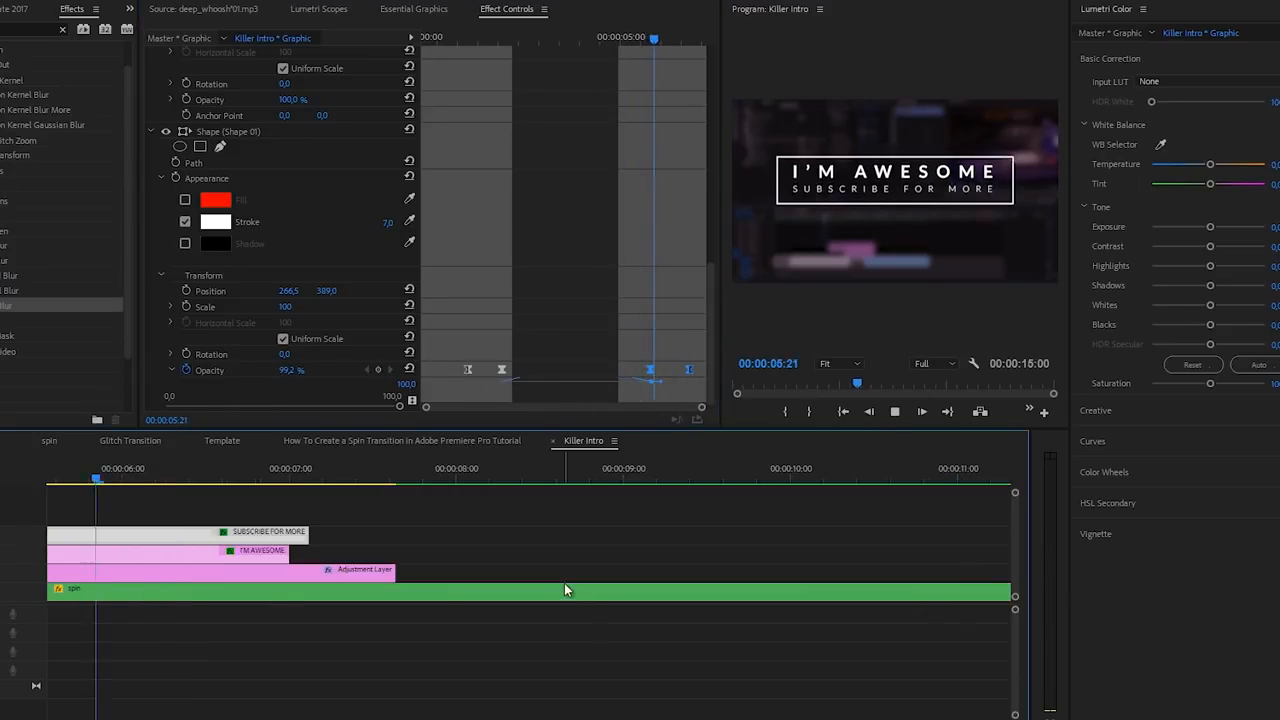